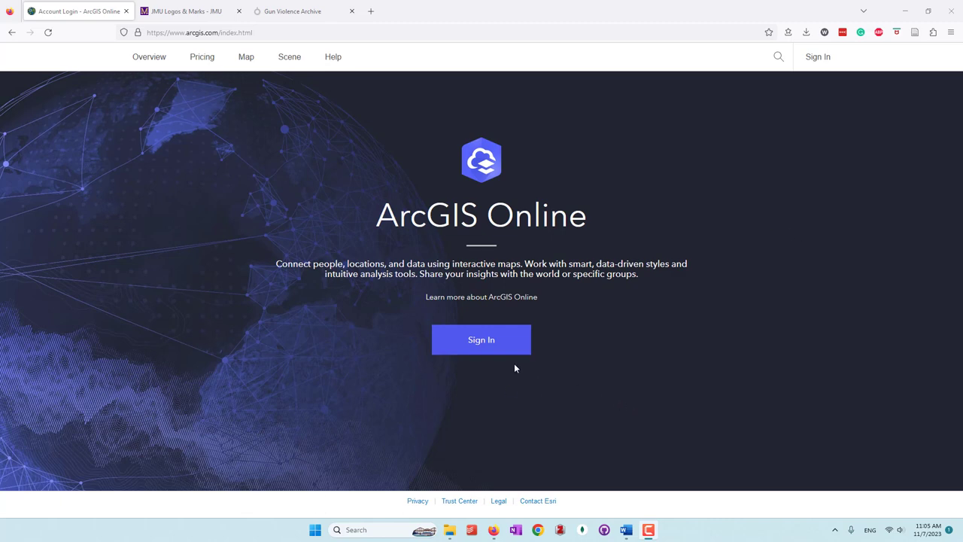
- Sign in to ArcGIS Online through the James Madison University organization and open the personal content page
click(489, 346)
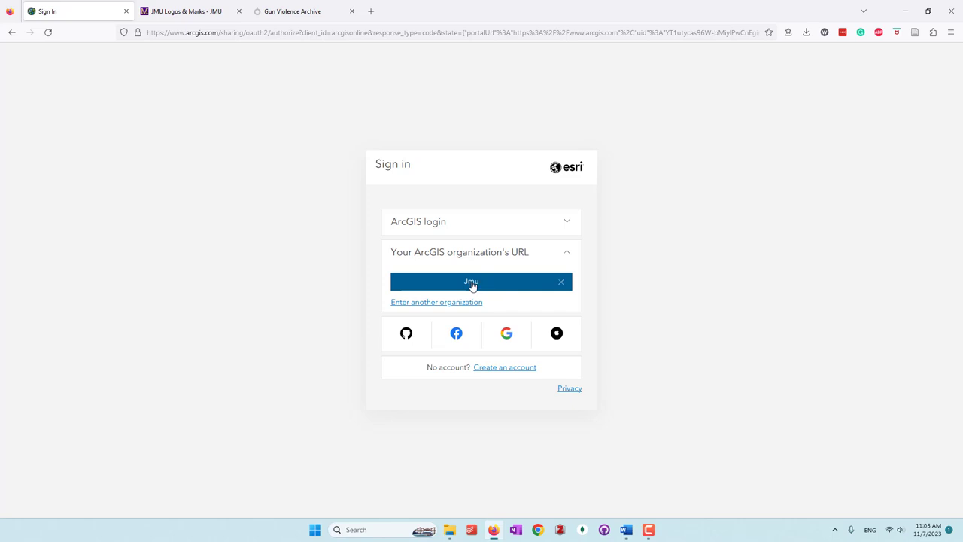
click(472, 284)
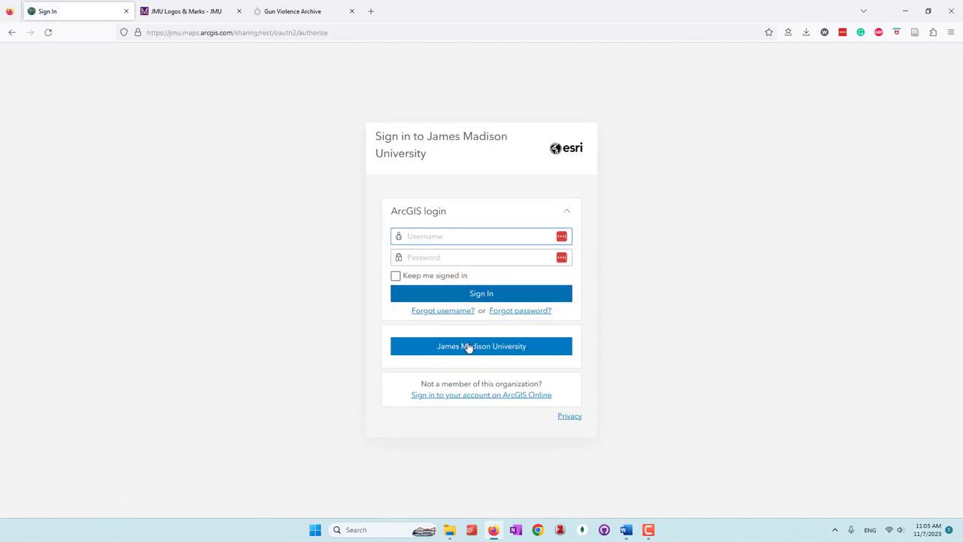
click(467, 345)
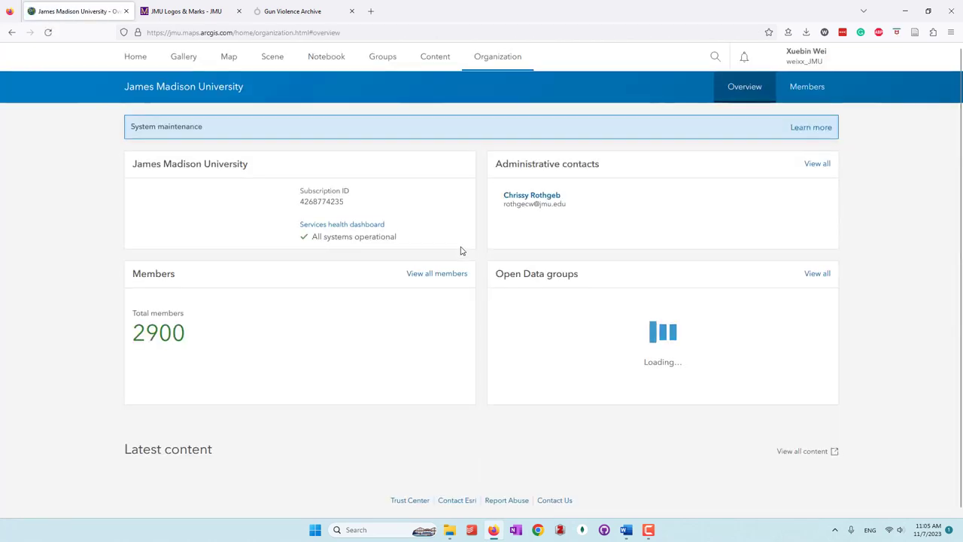
click(443, 62)
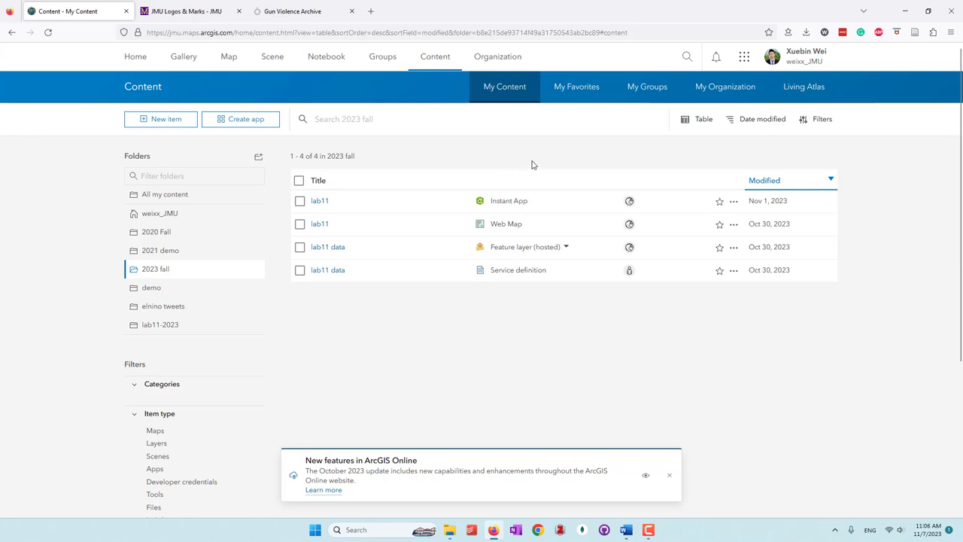
- Start a new ArcGIS dashboard titled "lab12" and give it the tag "mass shooting"
click(243, 122)
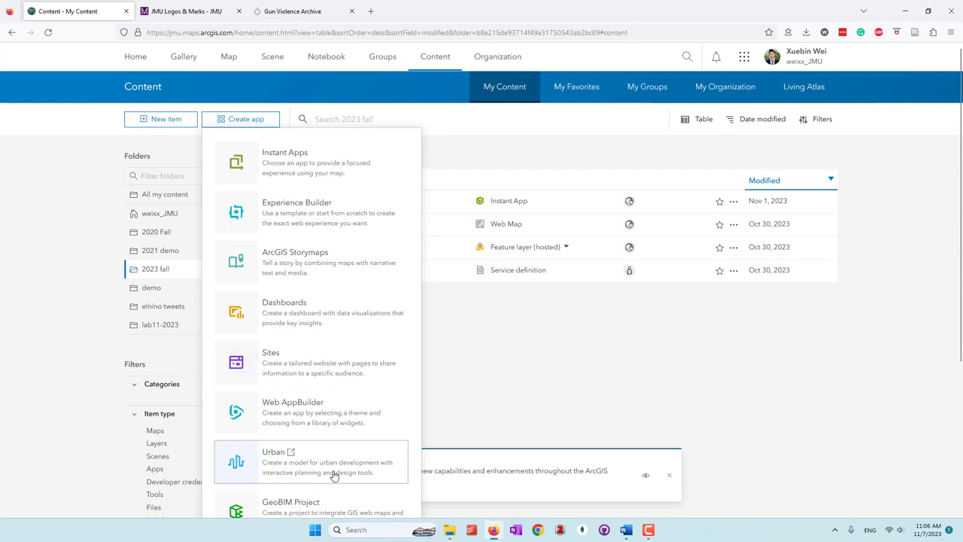
click(284, 322)
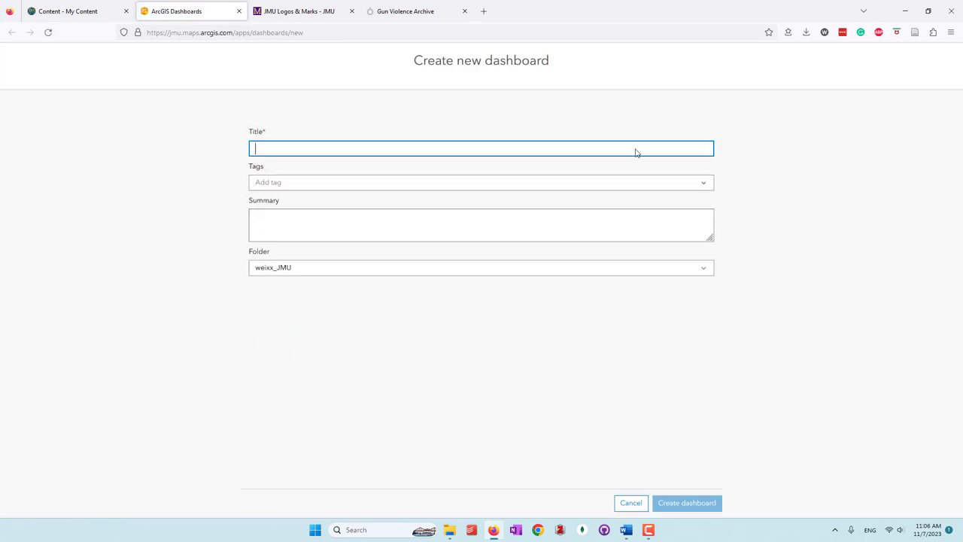
click(461, 154)
text(lab12)
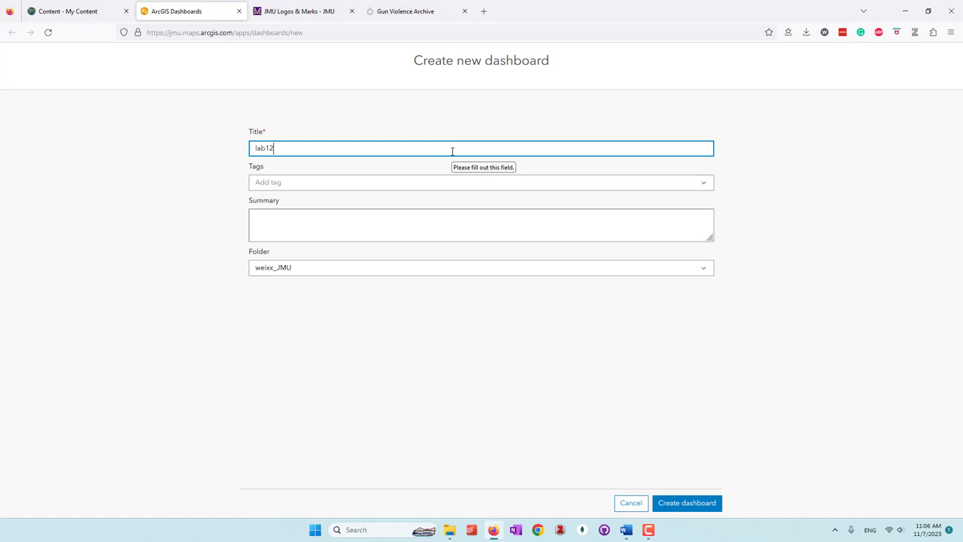
click(483, 182)
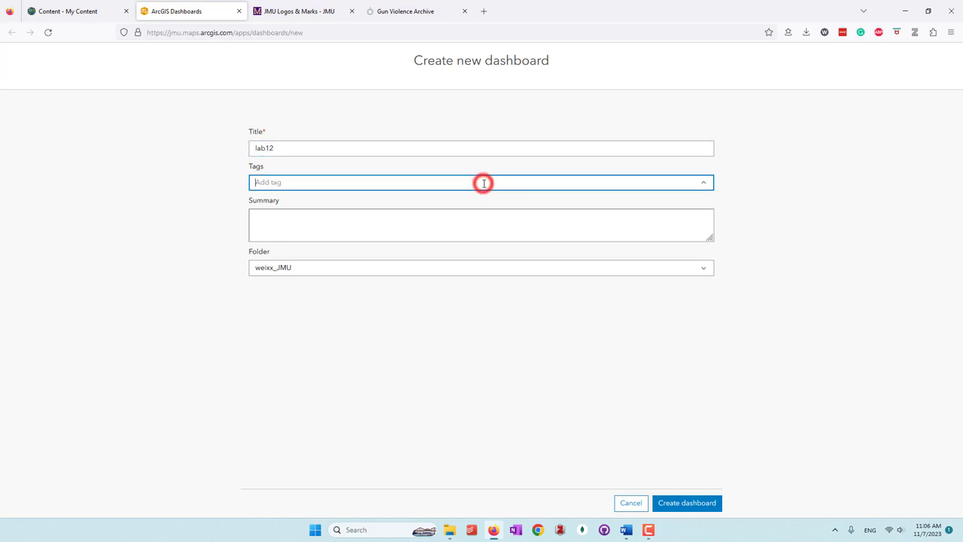
text(mass shooting)
key(Return)
- Enter "lab12 dashboard" as the summary, choose the 2023 fall folder, and create the dashboard
click(419, 230)
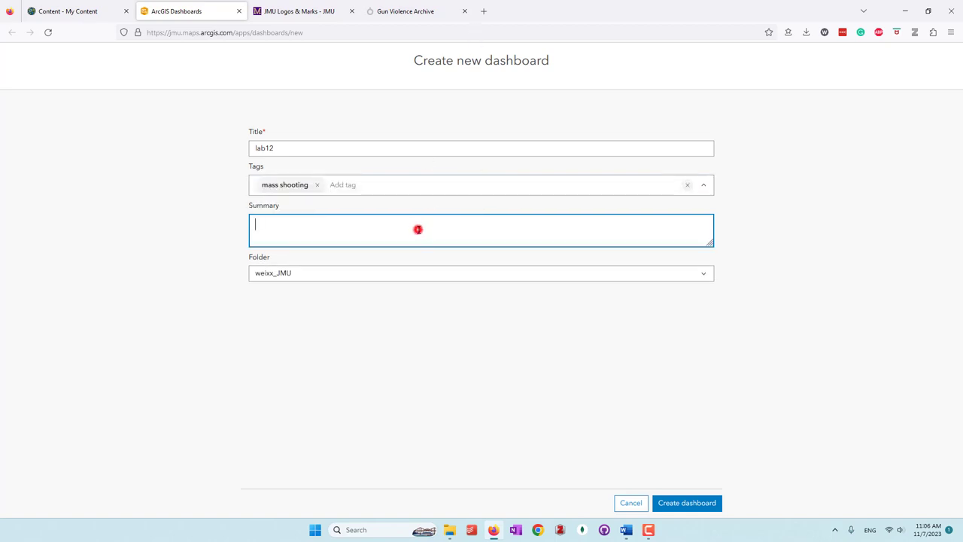
text(lab12 dashboard)
click(539, 373)
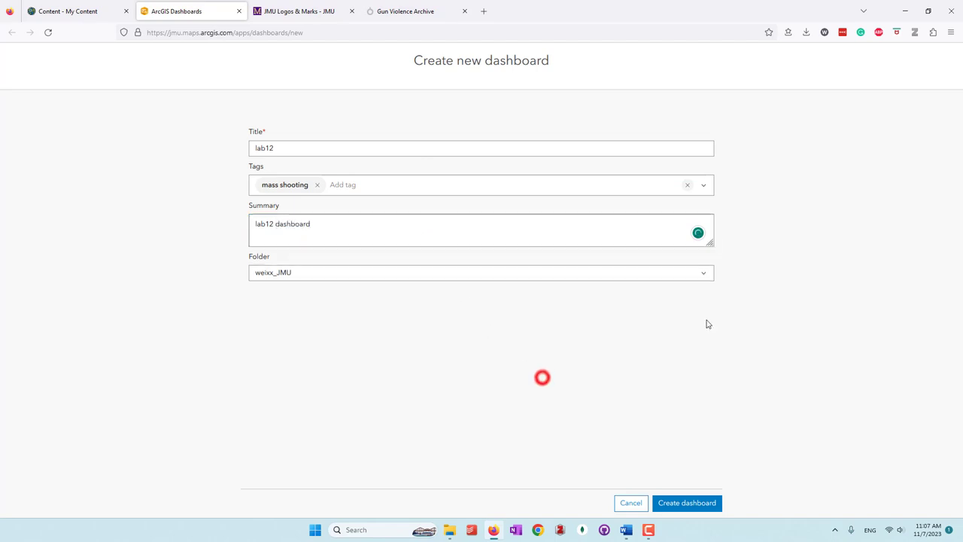
click(704, 275)
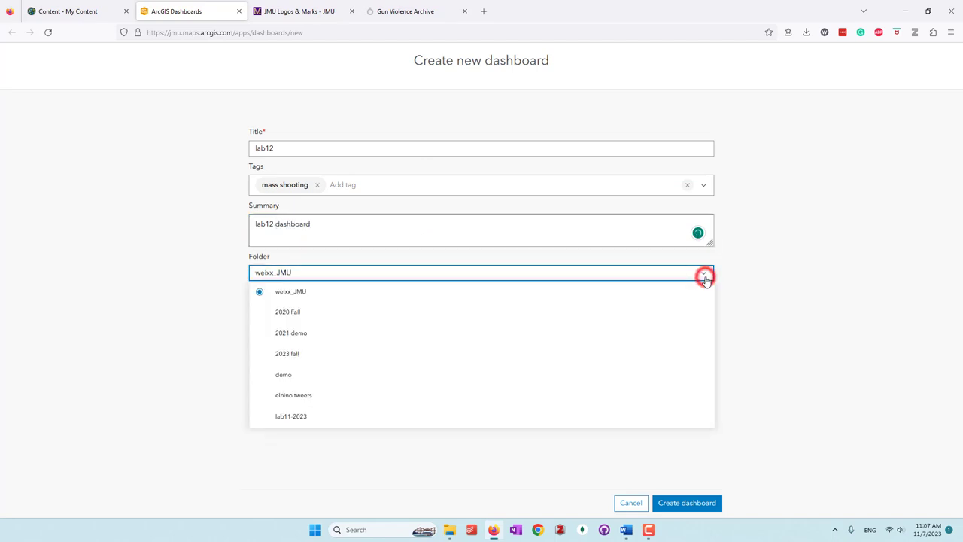
click(316, 358)
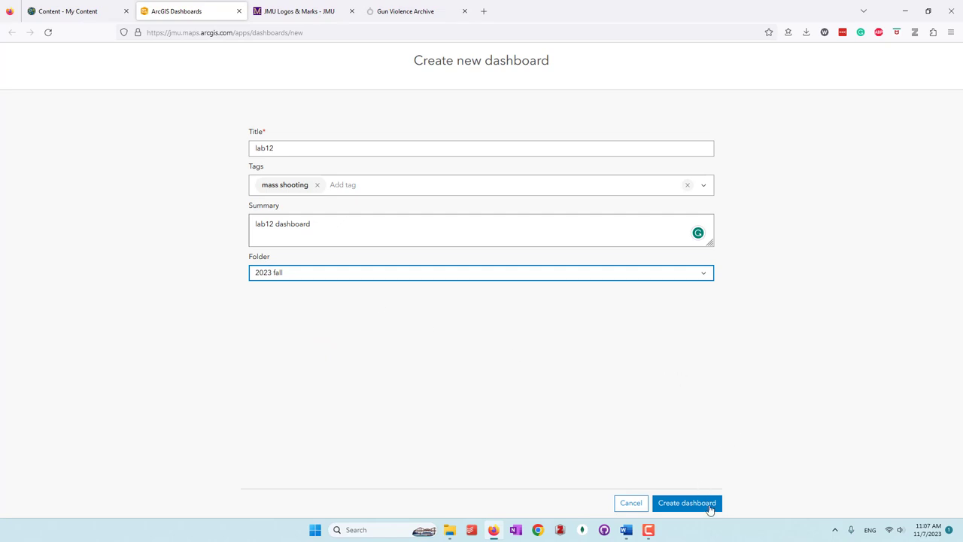
click(675, 504)
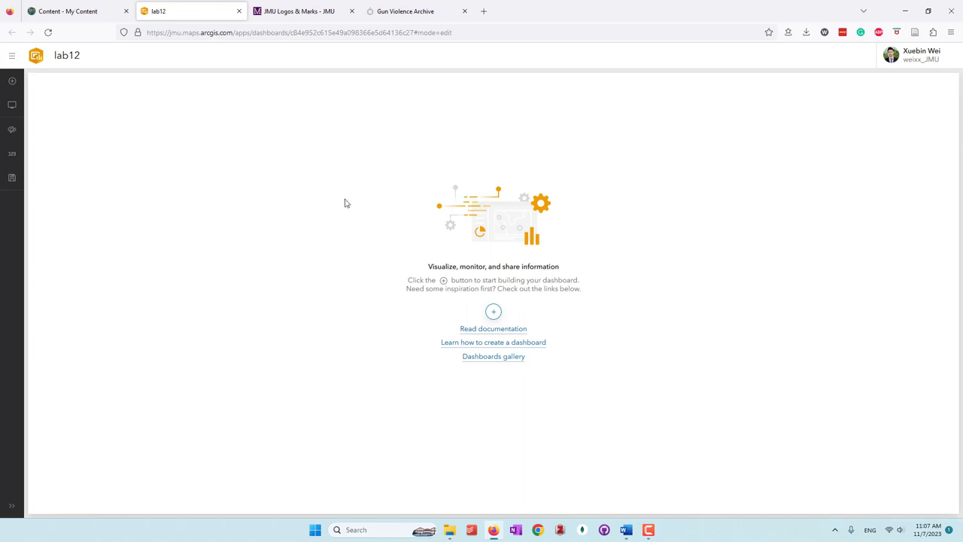
- Examine the available dashboard elements, the header and sidebar view options, and the theme settings
click(13, 81)
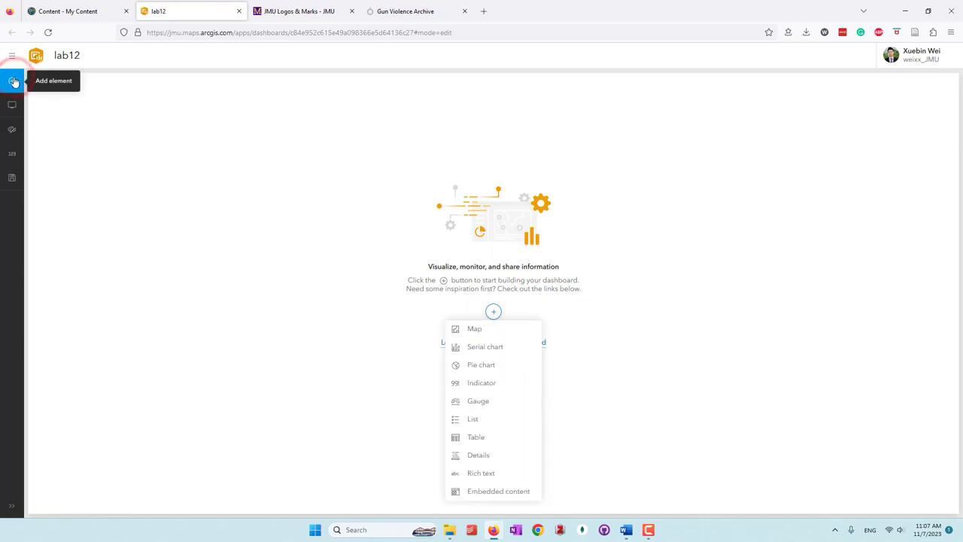
click(13, 105)
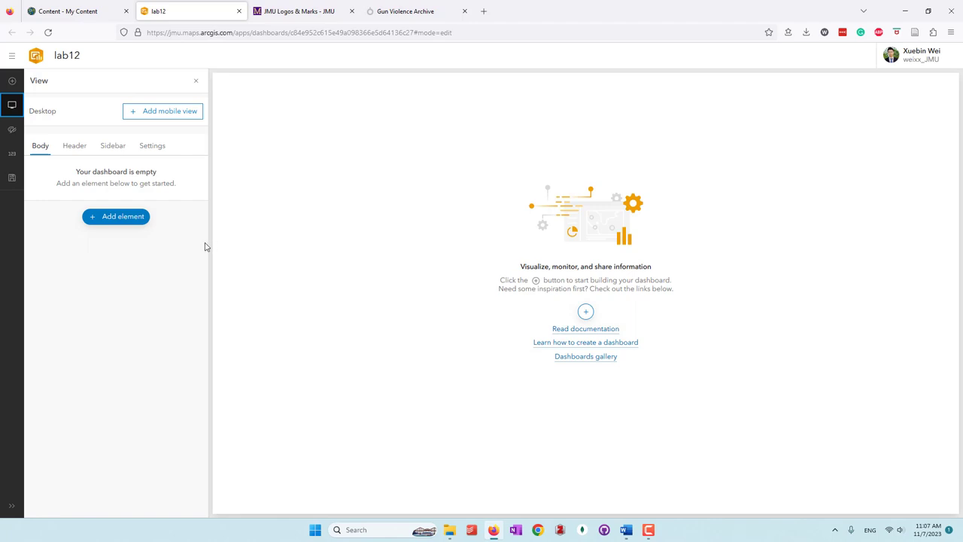
click(74, 147)
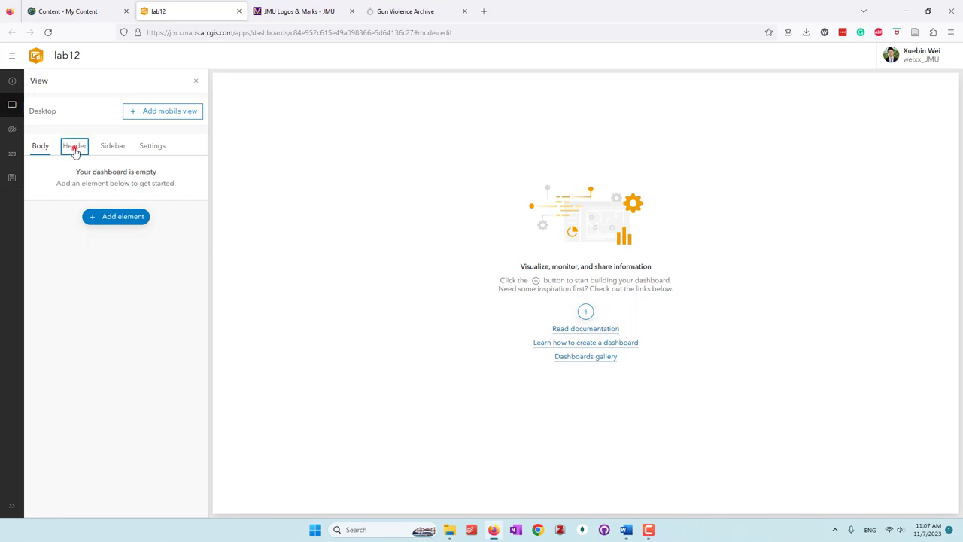
click(113, 148)
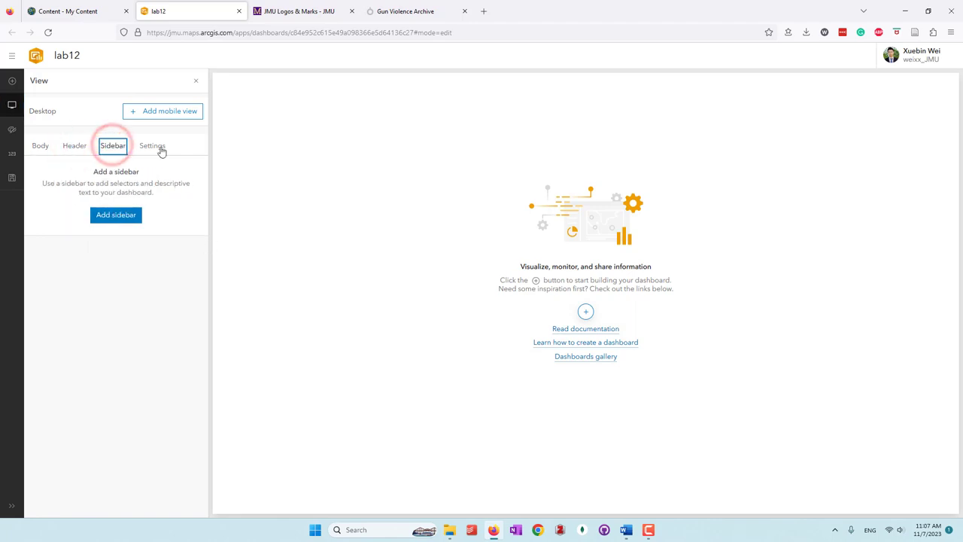
click(12, 129)
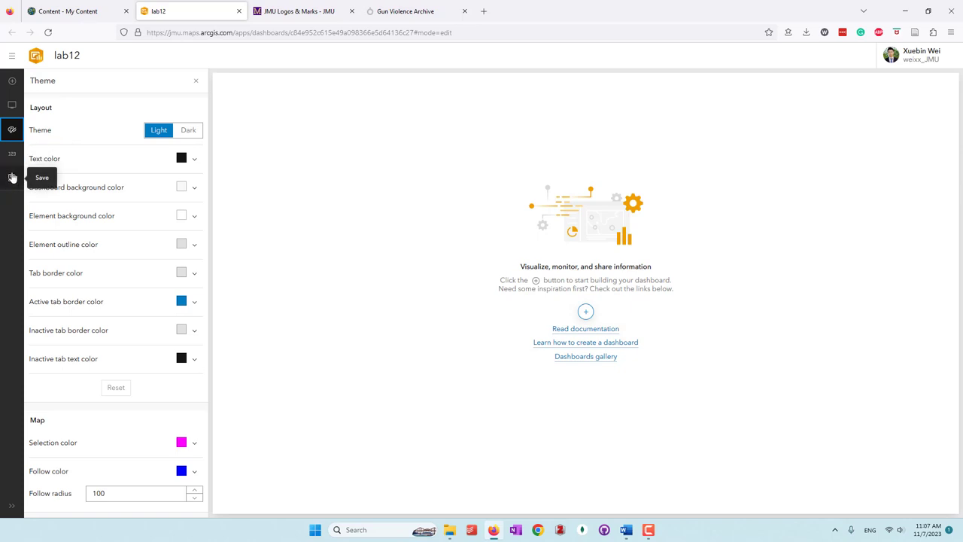
click(397, 282)
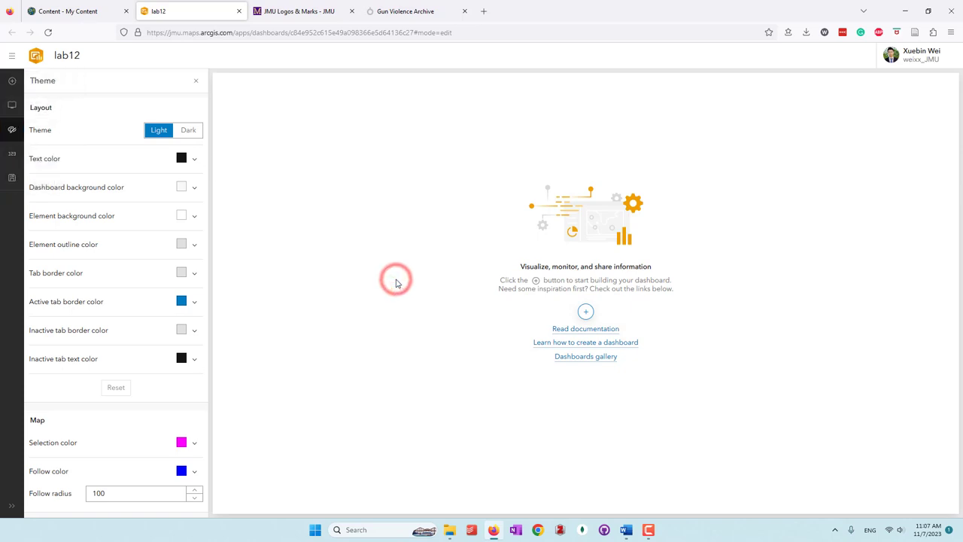
- Start a map element for the dashboard using the lab11 web map from the 2023 fall folder
click(585, 311)
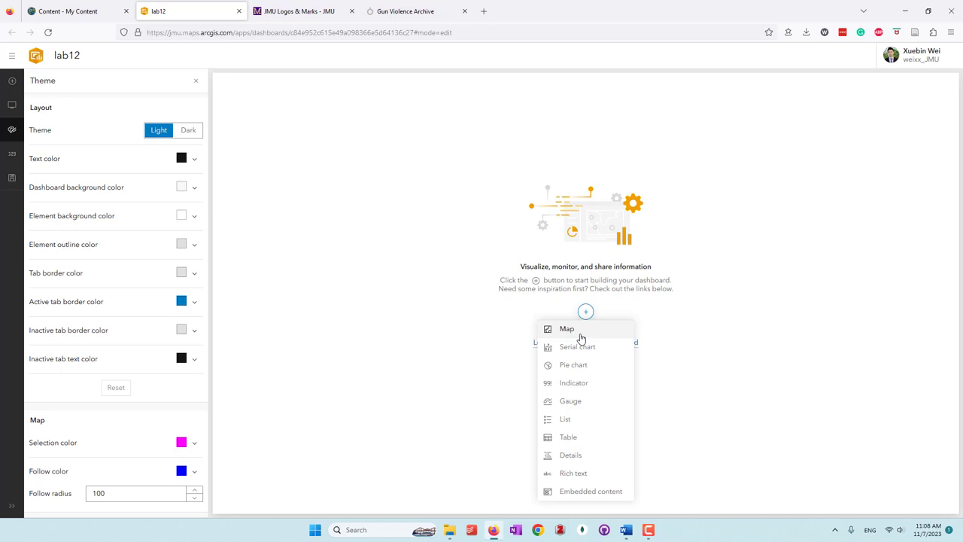
click(579, 334)
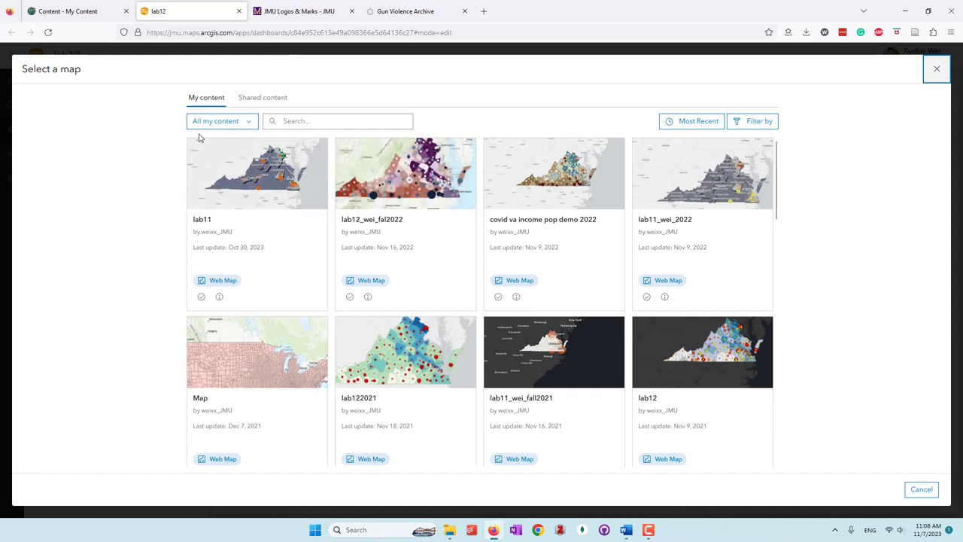
click(227, 123)
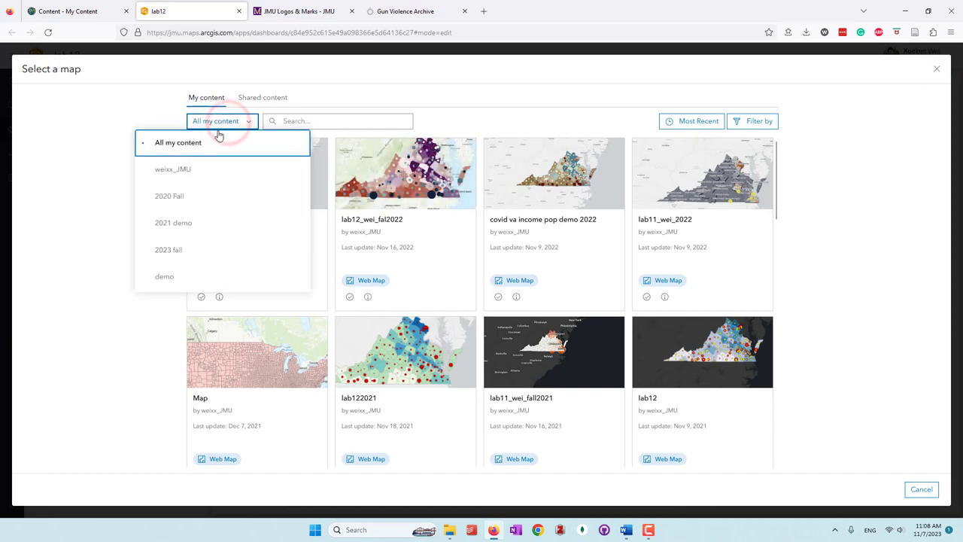
click(206, 257)
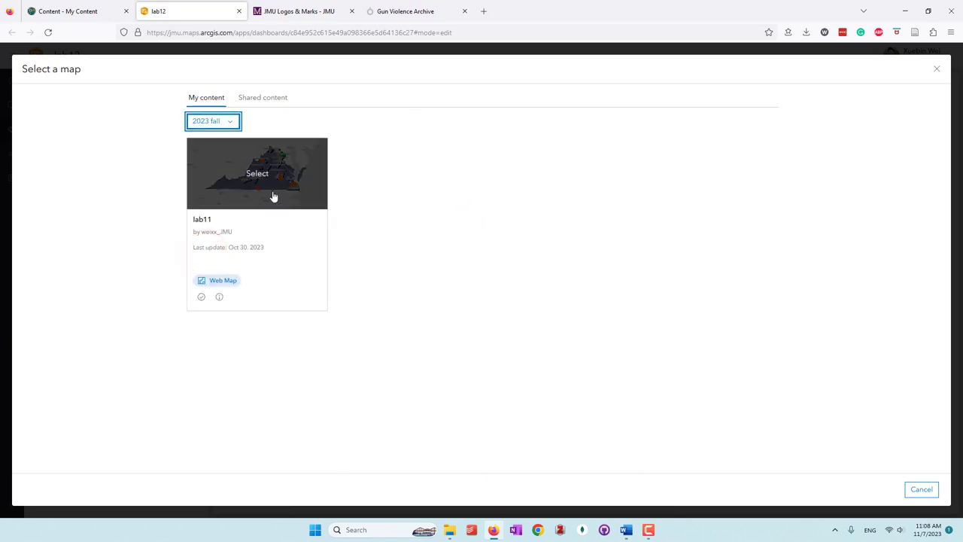
click(294, 197)
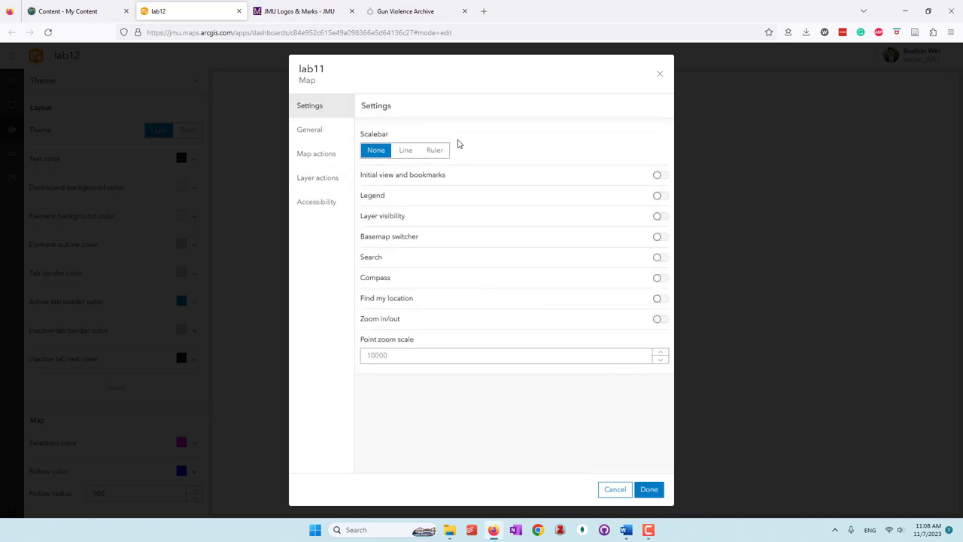
- Set the map's scalebar to Line and enable its legend and compass, leaving search disabled
click(409, 151)
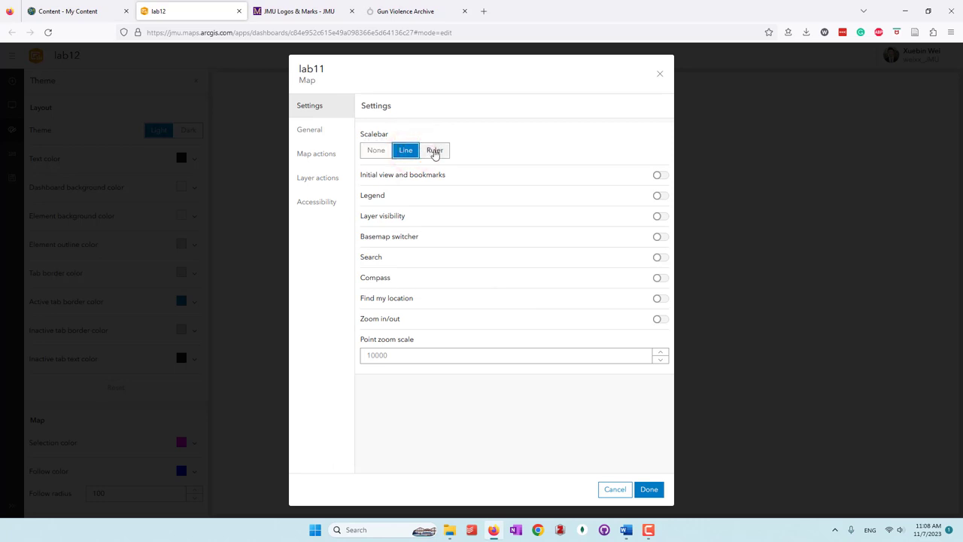
click(659, 199)
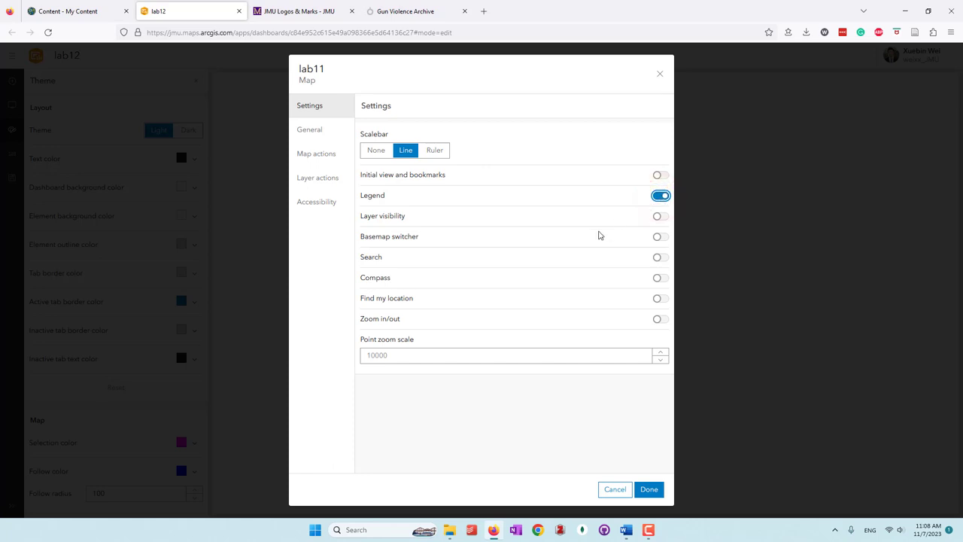
click(660, 280)
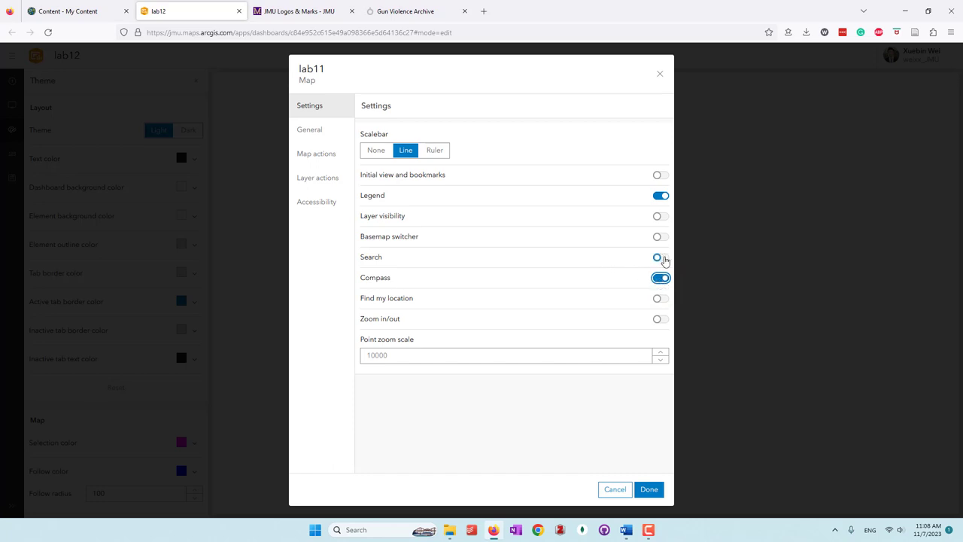
click(661, 258)
click(660, 257)
- Review the map's general, map action, layer action and accessibility settings, and finish adding the map to the dashboard
click(311, 130)
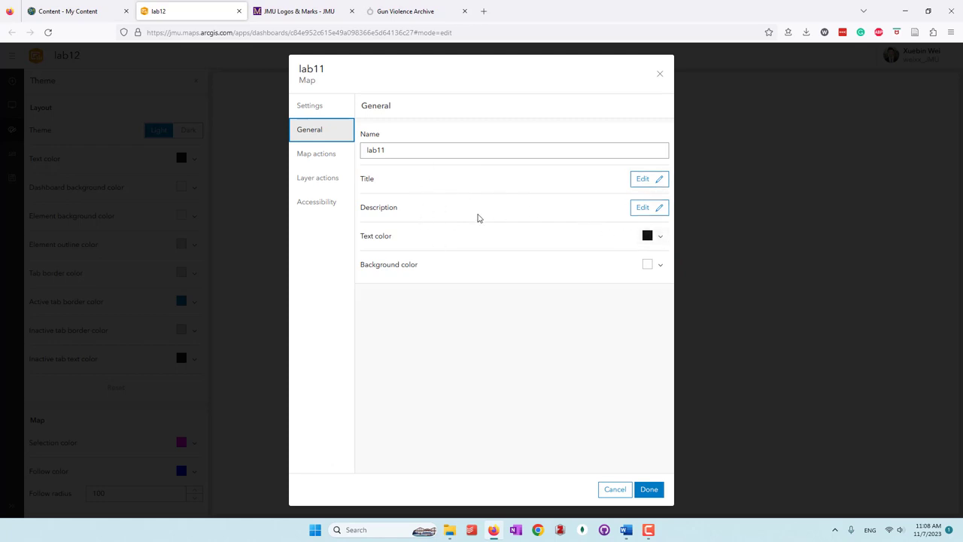
click(314, 154)
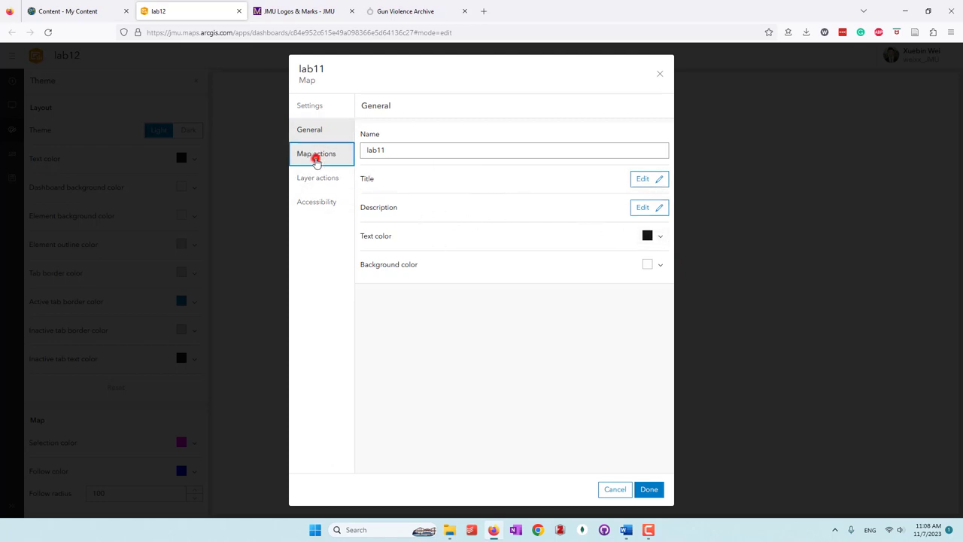
click(313, 183)
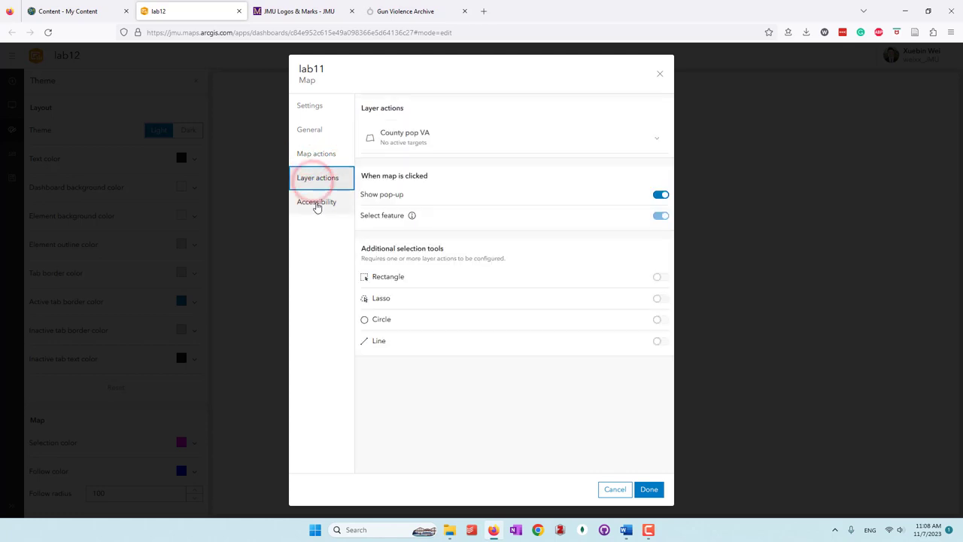
click(317, 203)
click(317, 107)
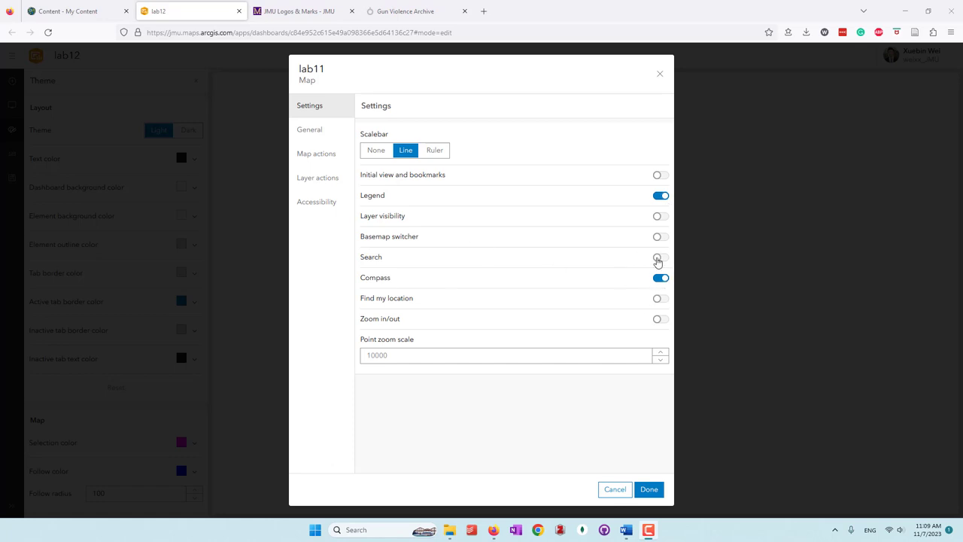
click(660, 493)
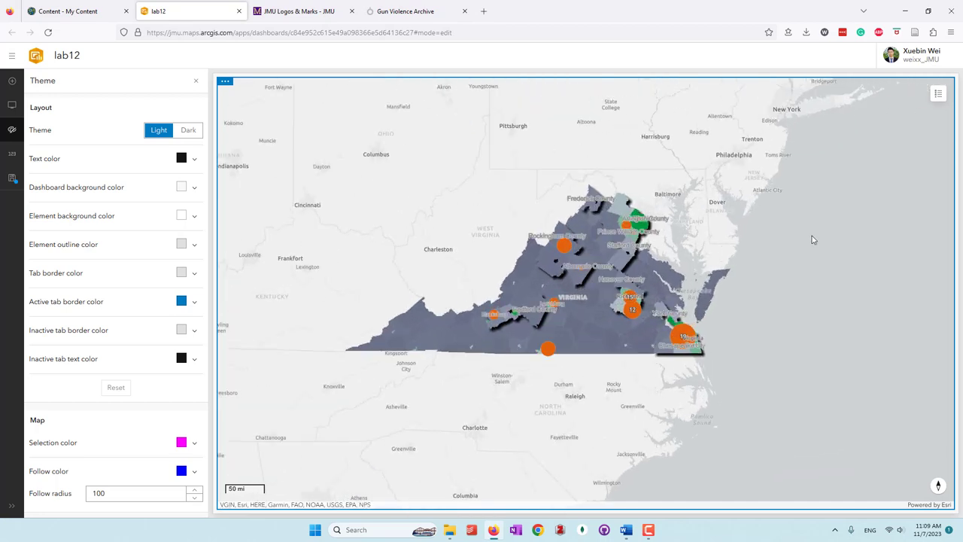
- Check the legend and compass on the dashboard map, leaving the legend closed
click(938, 93)
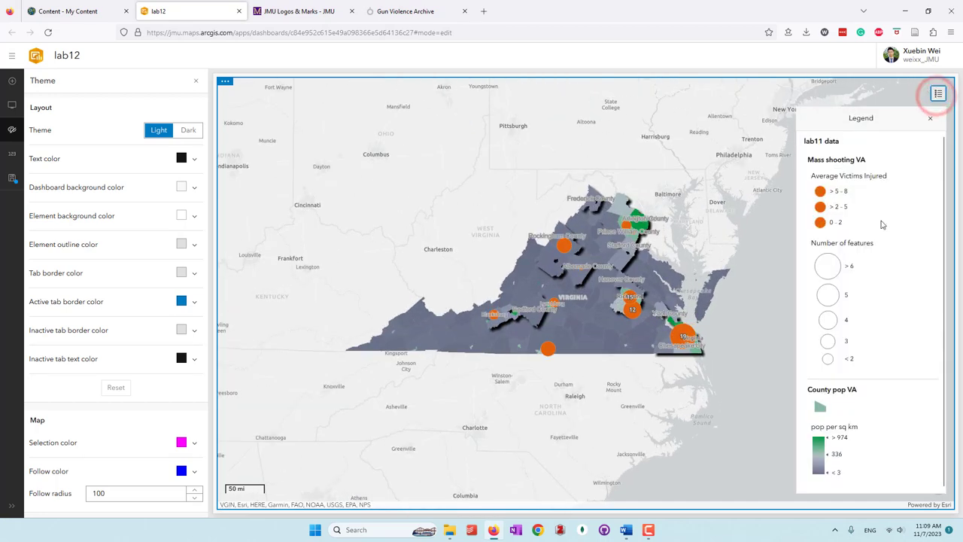
click(938, 93)
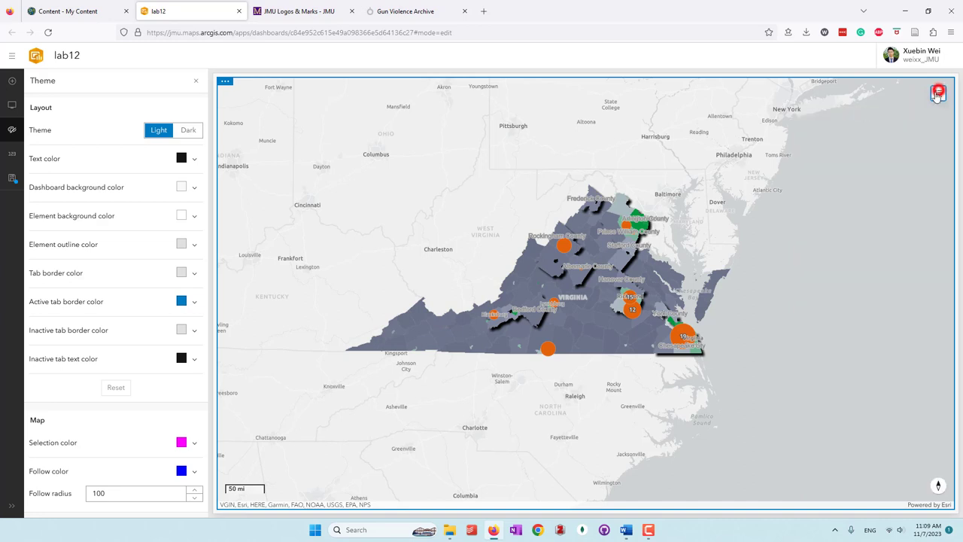
click(938, 487)
click(938, 487)
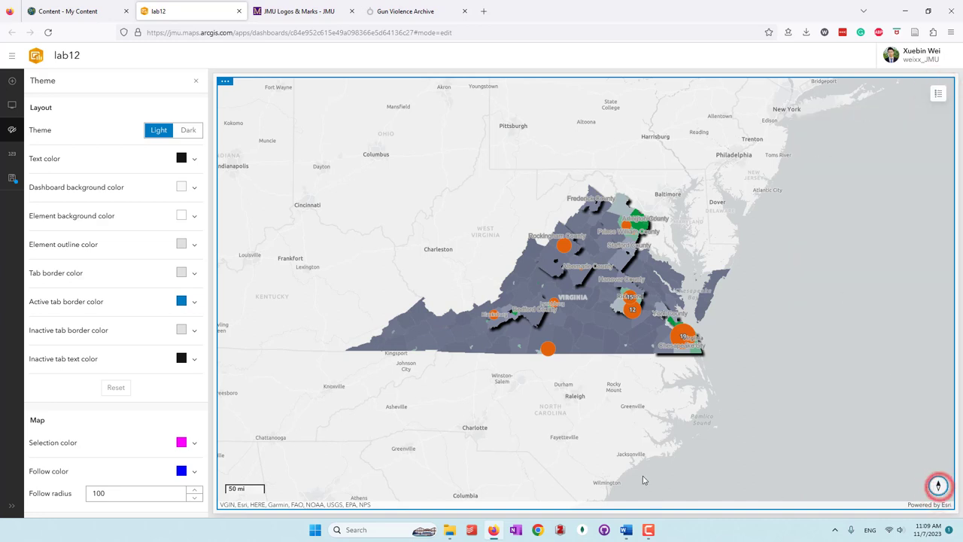
- Zoom the dashboard map to show Virginia and its surrounding states, and save the dashboard
scroll(548, 276, up, 2)
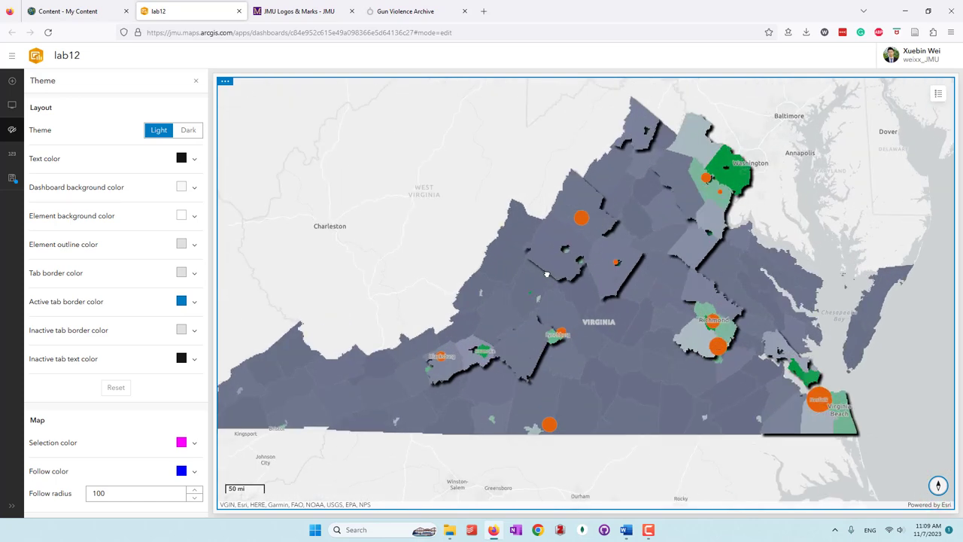
scroll(722, 322, down, 2)
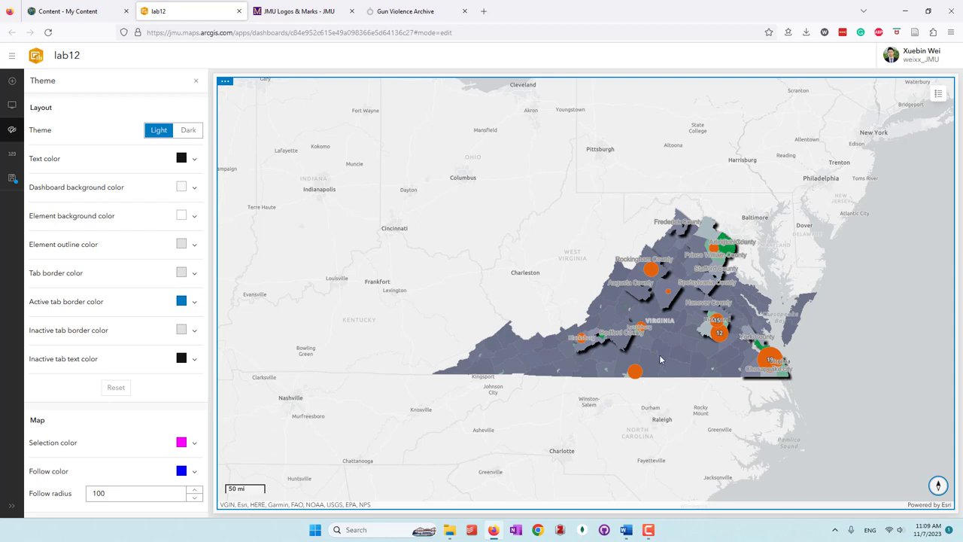
click(12, 177)
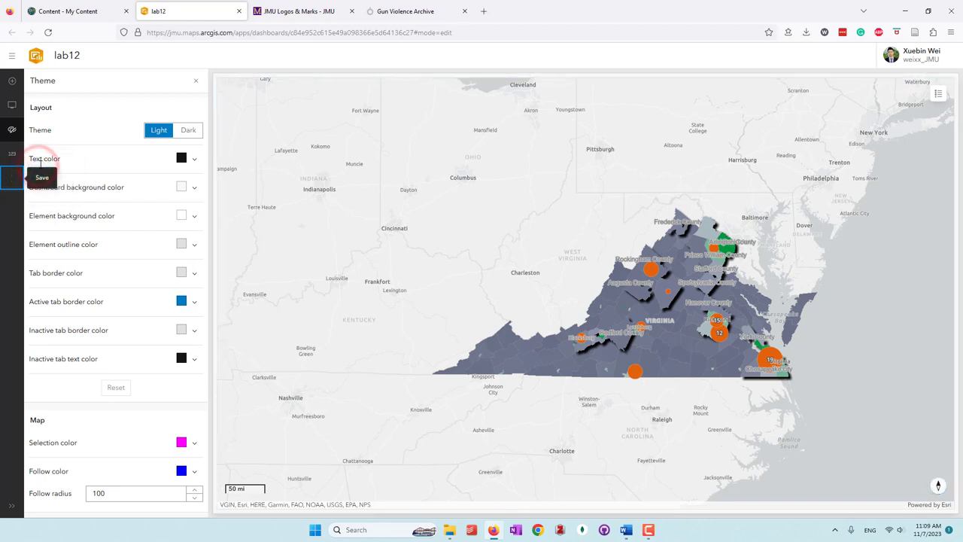
- Add a header to the dashboard's desktop view and title it "Mass shooting in VA"
click(8, 106)
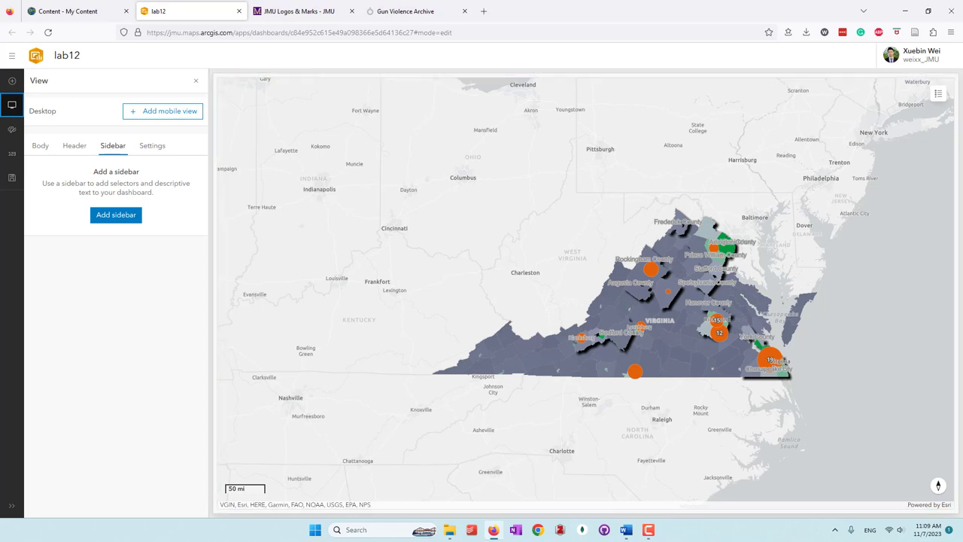
click(74, 146)
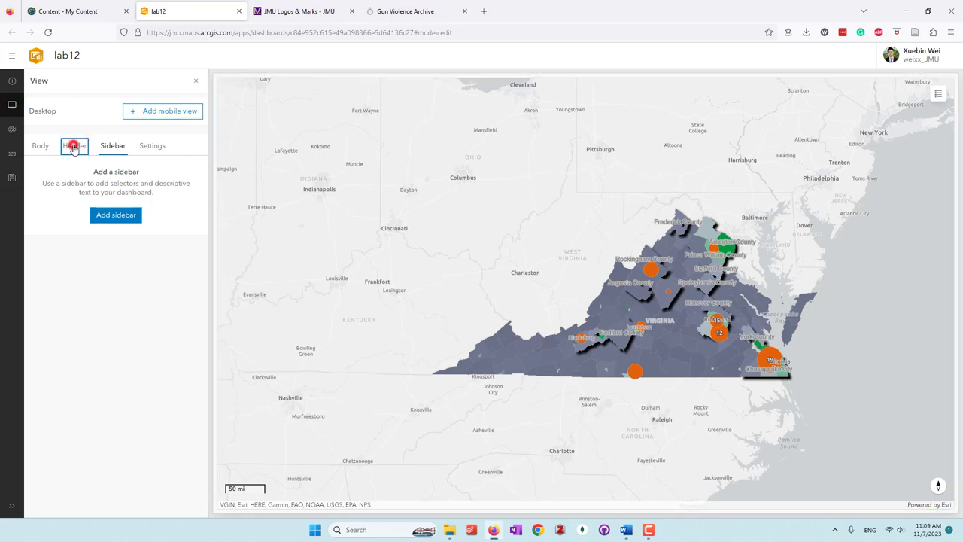
click(108, 216)
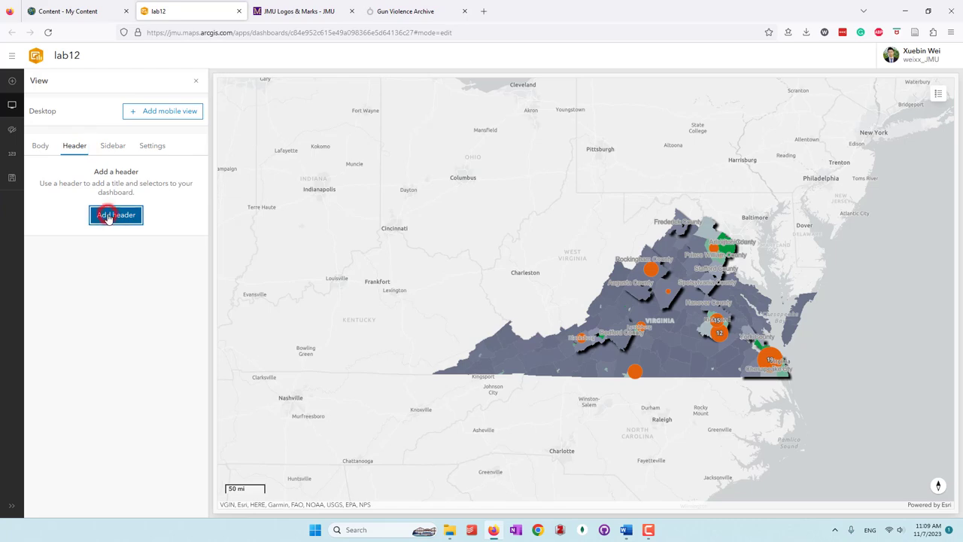
click(108, 158)
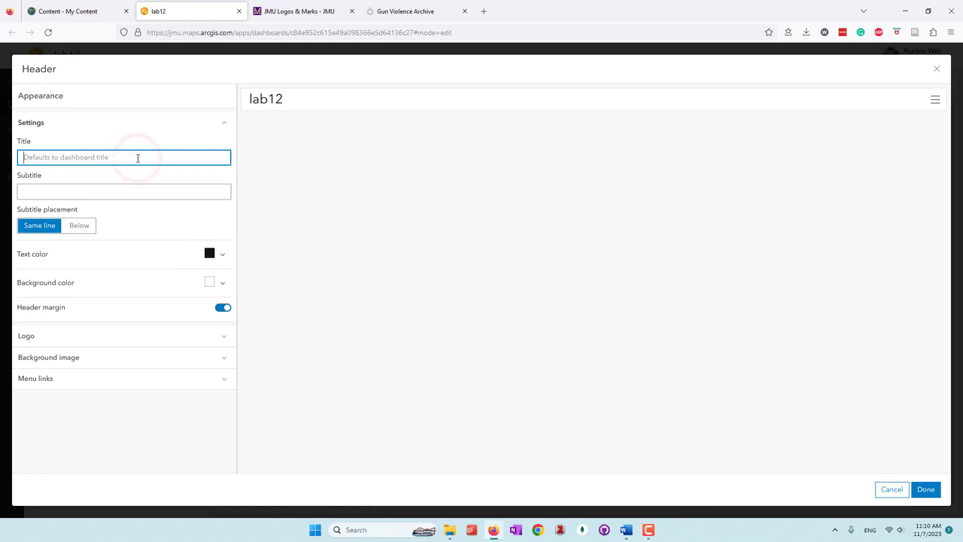
text(Mass)
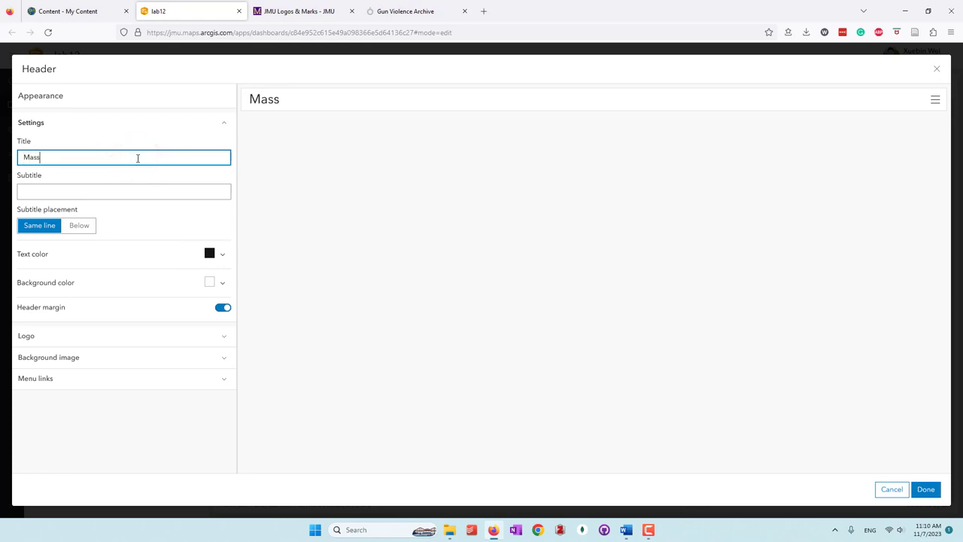
text( shooting in VA)
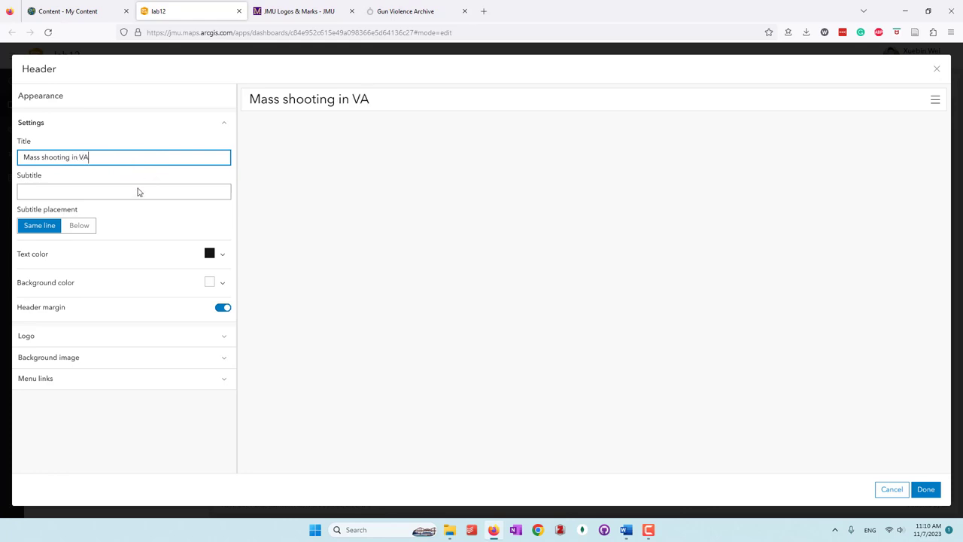
- Place the header's subtitle below the title and set it to "GEOG 215 lab12"
click(81, 225)
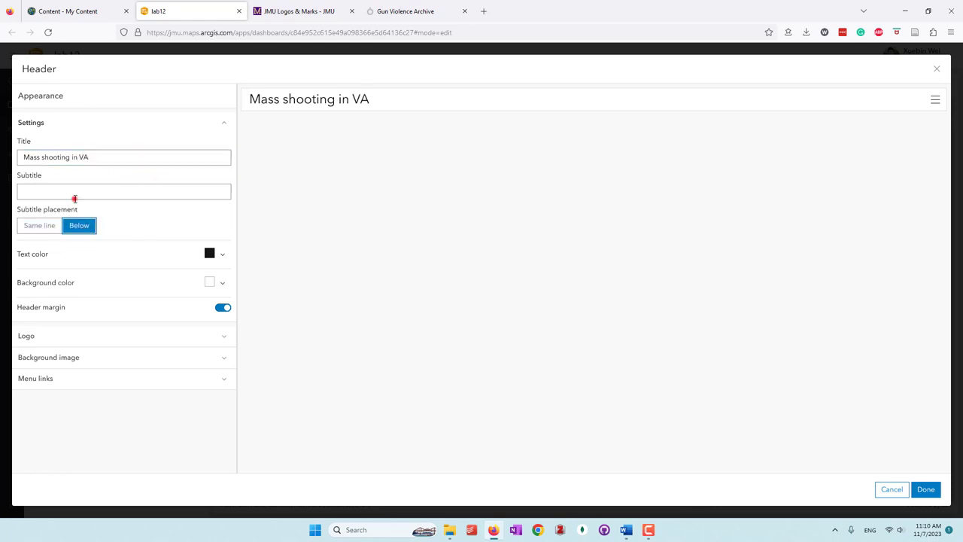
click(74, 197)
text(GEOG 215 lab12)
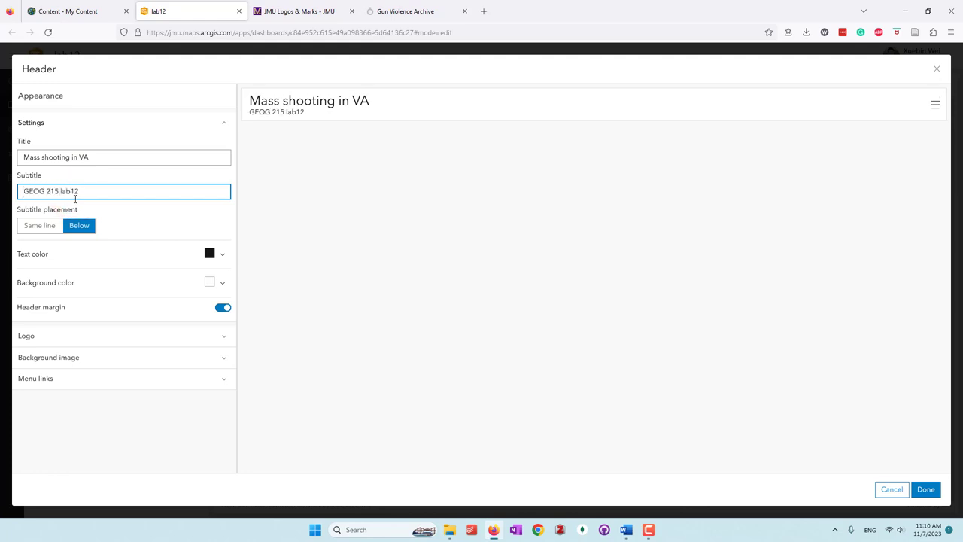
click(119, 337)
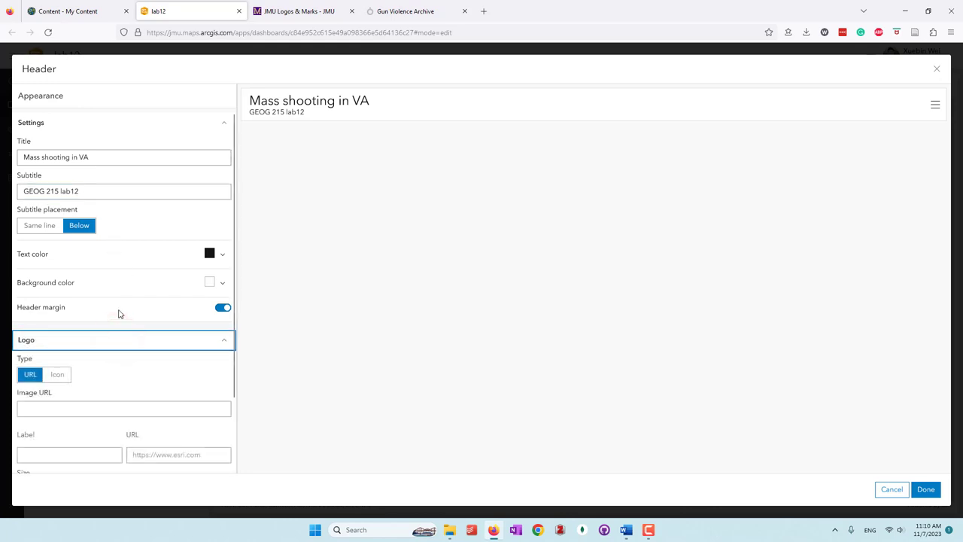
scroll(119, 314, down, 2)
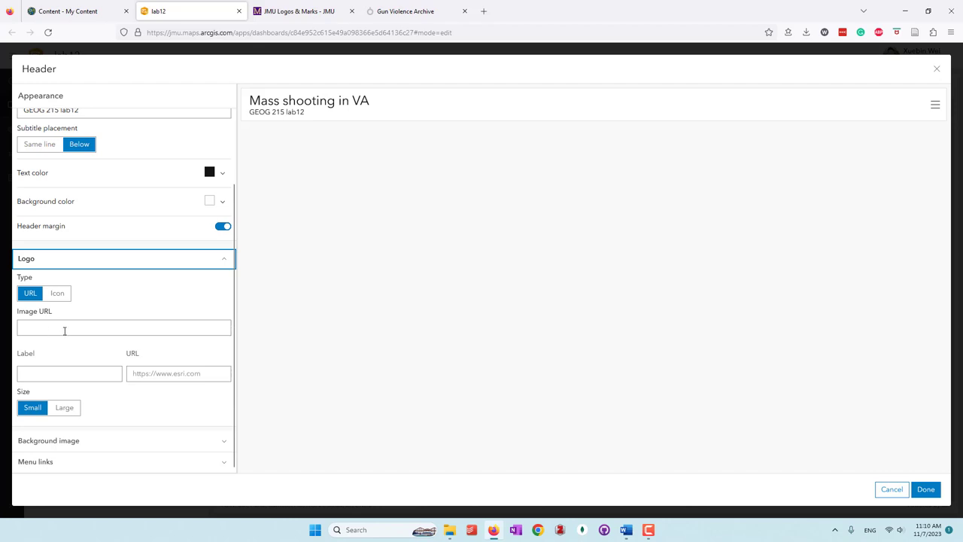
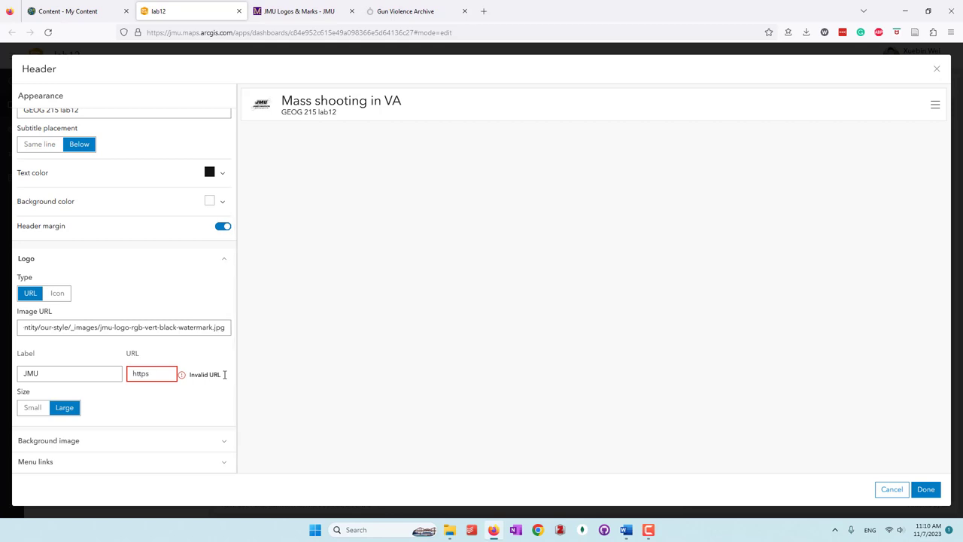
text(://www.jmu.edu)
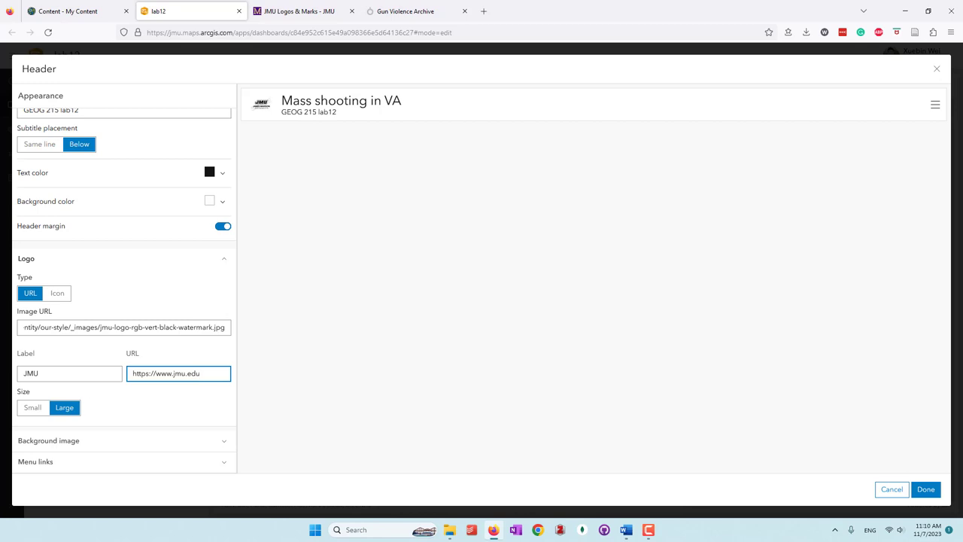
click(308, 383)
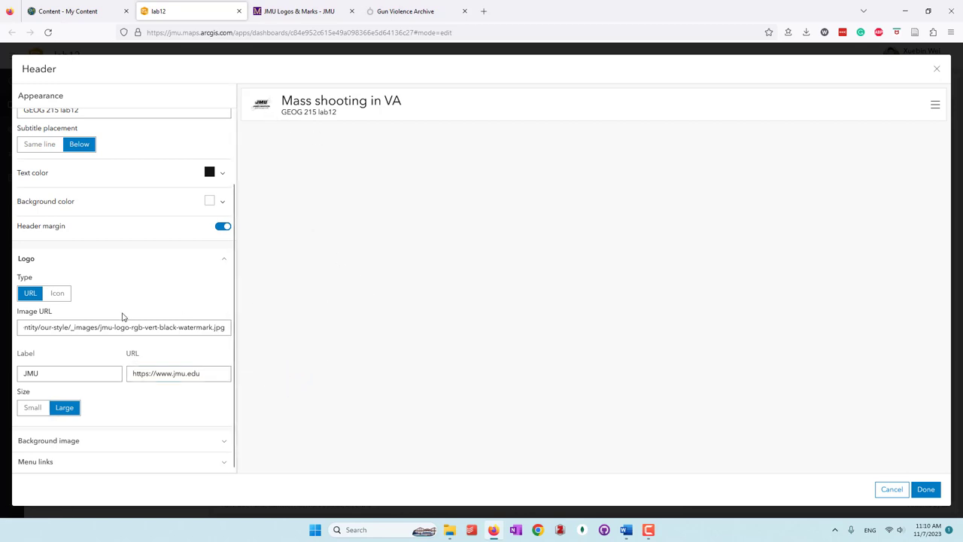
click(107, 441)
scroll(157, 335, down, 2)
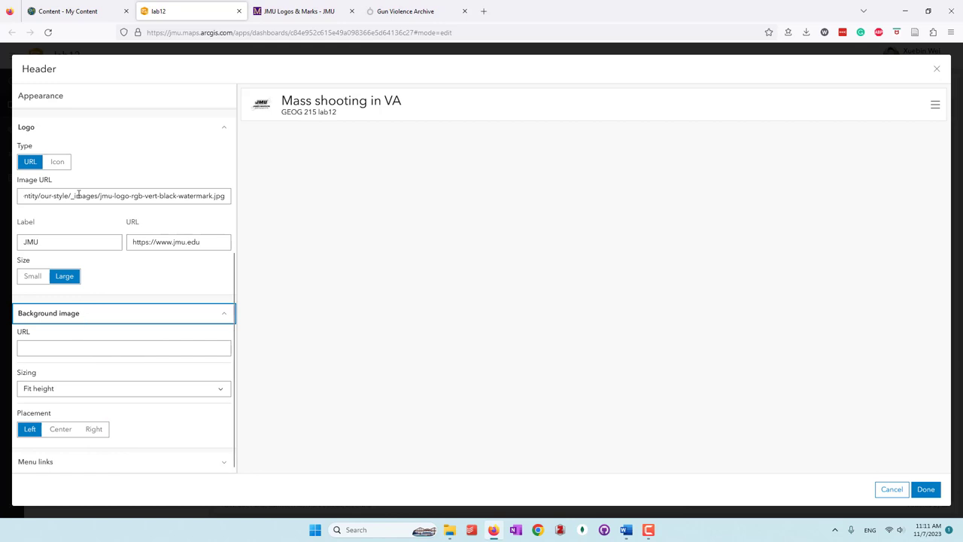
click(125, 460)
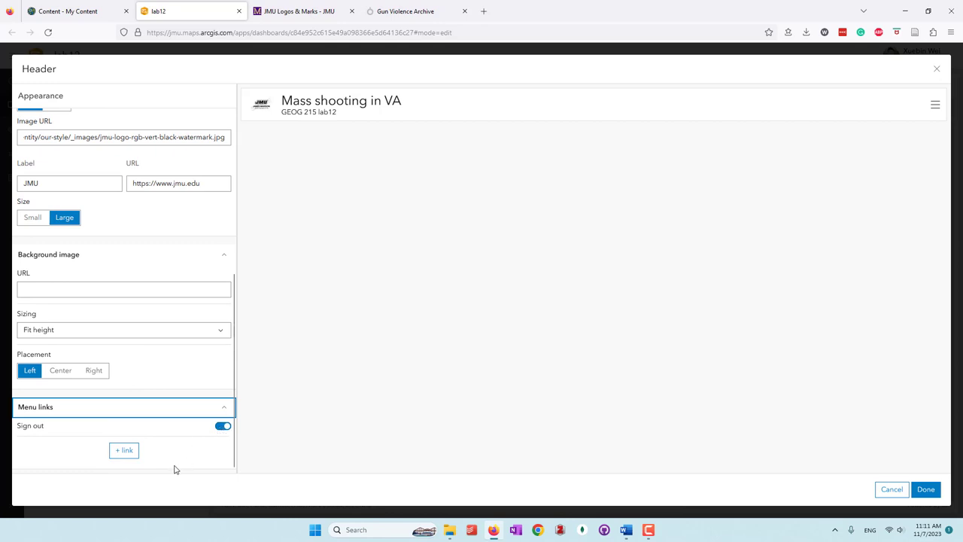
click(130, 454)
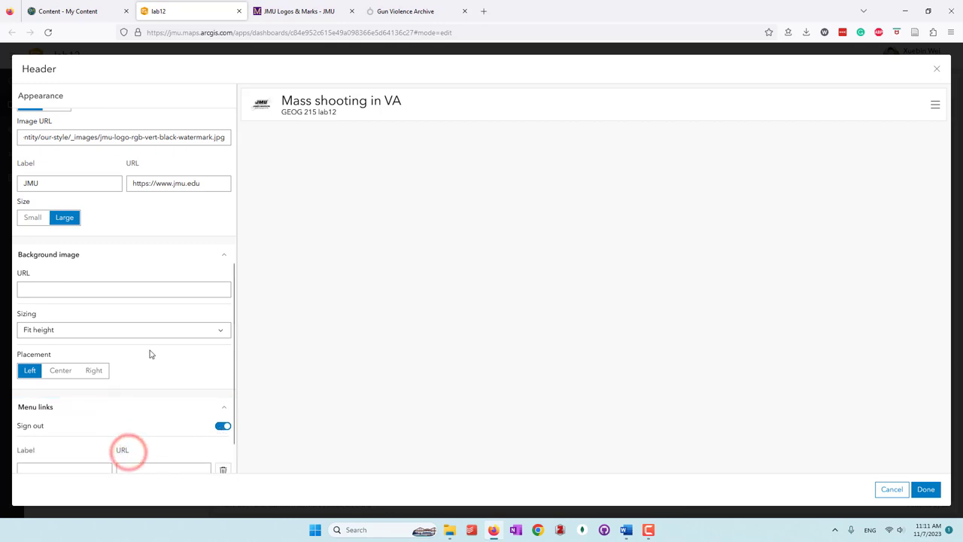
scroll(148, 351, down, 1)
click(414, 11)
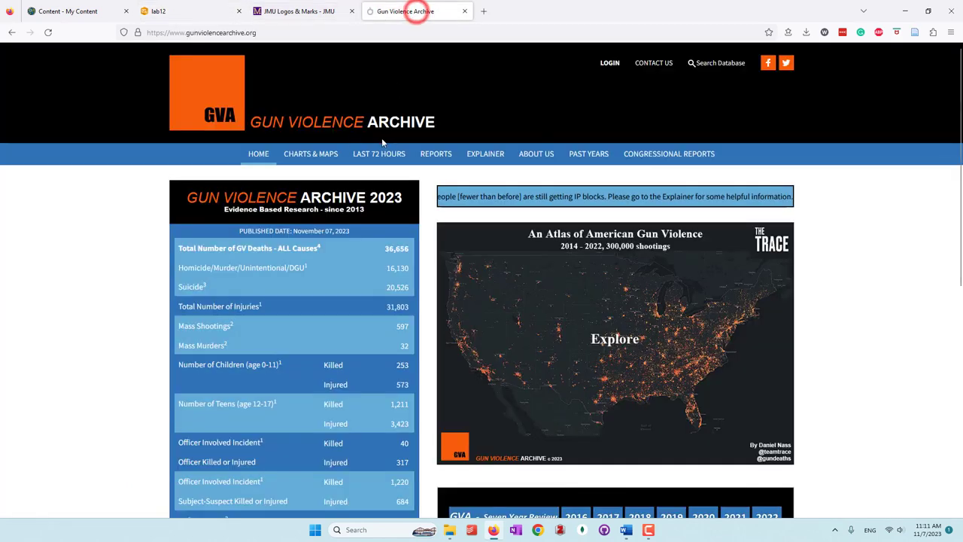
click(284, 33)
right_click(284, 33)
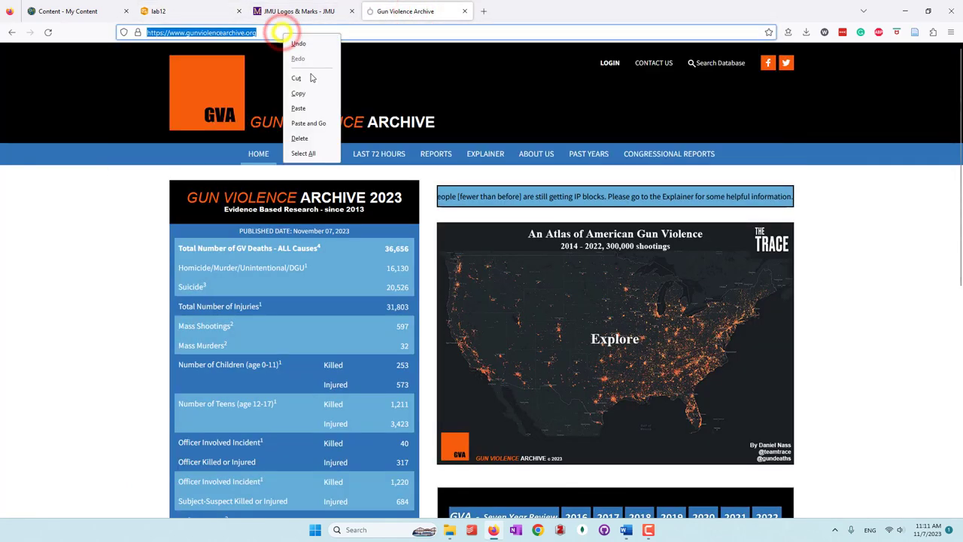
click(303, 92)
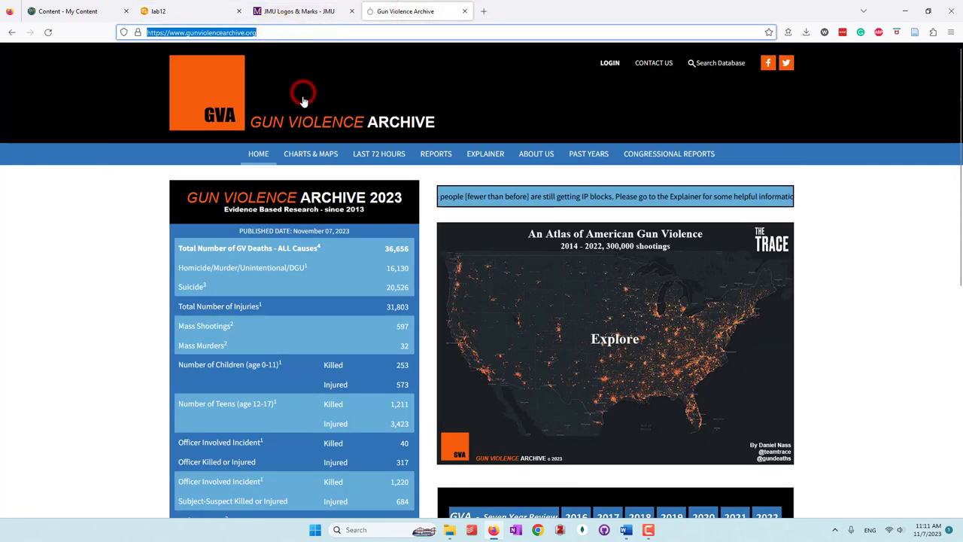
click(192, 12)
click(155, 427)
key(ctrl+v)
- Try to copy the site title from the Gun Violence Archive page into the menu link's label
click(404, 12)
drag(444, 124, 252, 123)
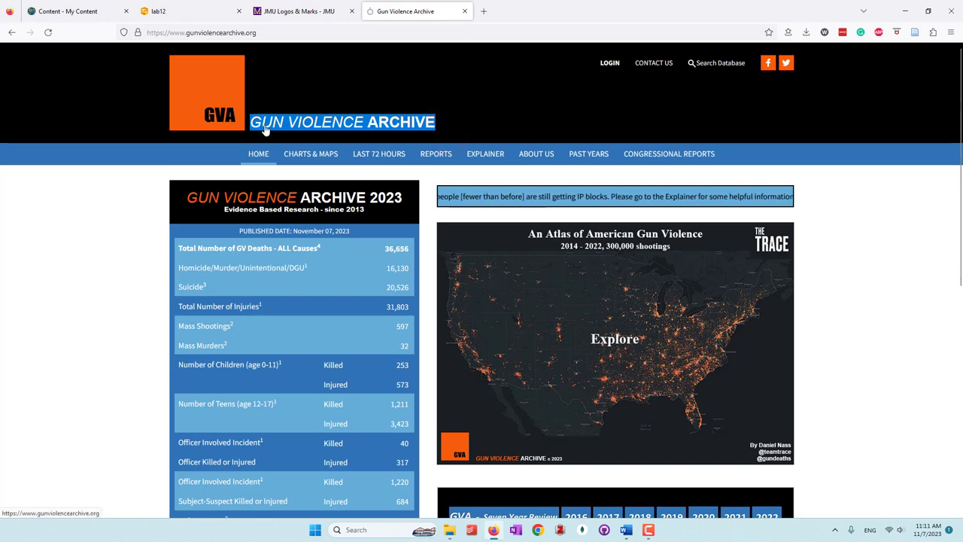
right_click(266, 125)
click(298, 278)
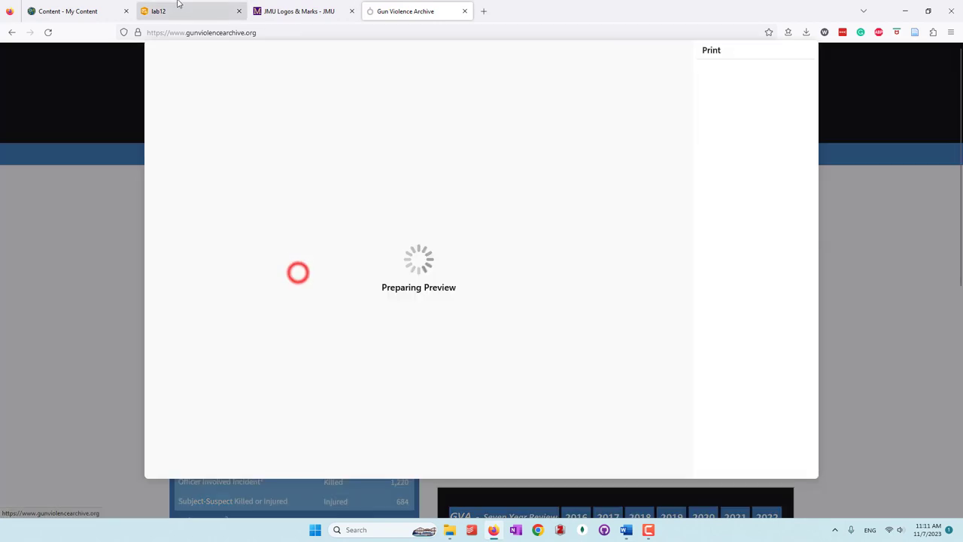
click(178, 8)
click(58, 428)
key(ctrl+v)
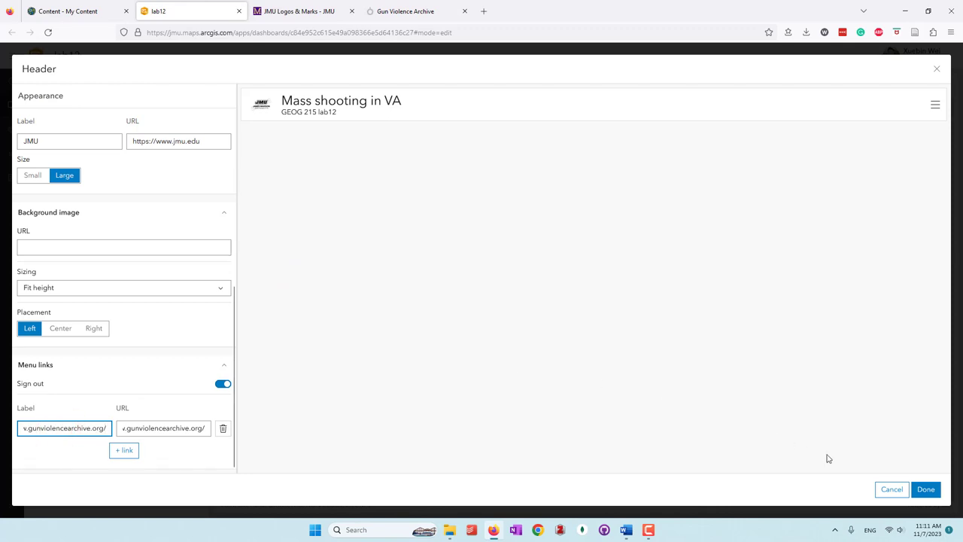
- Finish the header and test its menu link on the dashboard
click(924, 489)
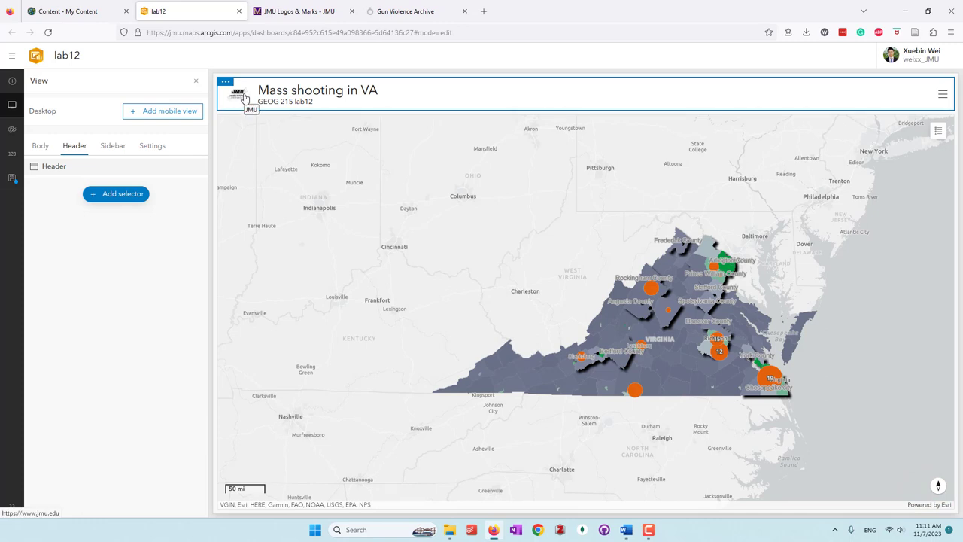
click(941, 96)
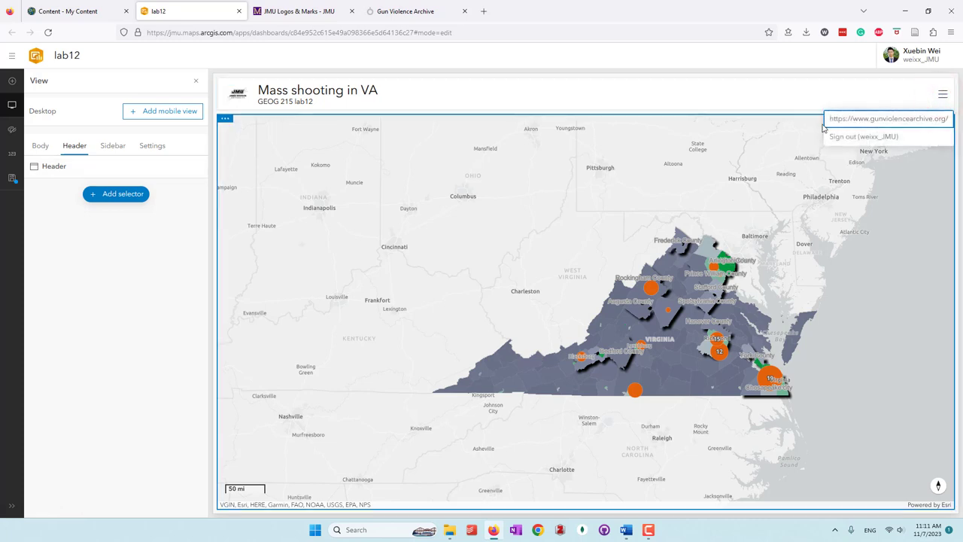
click(908, 126)
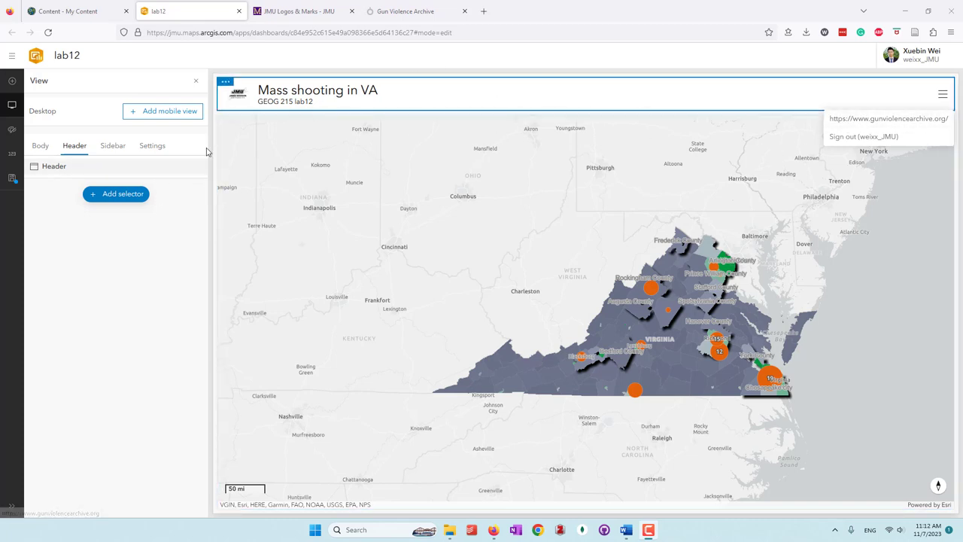
- Reopen the header's settings and replace the menu link's label with "GUN VIOLENCE ARCHIVE", copied from that website's title
click(77, 149)
click(198, 167)
click(167, 188)
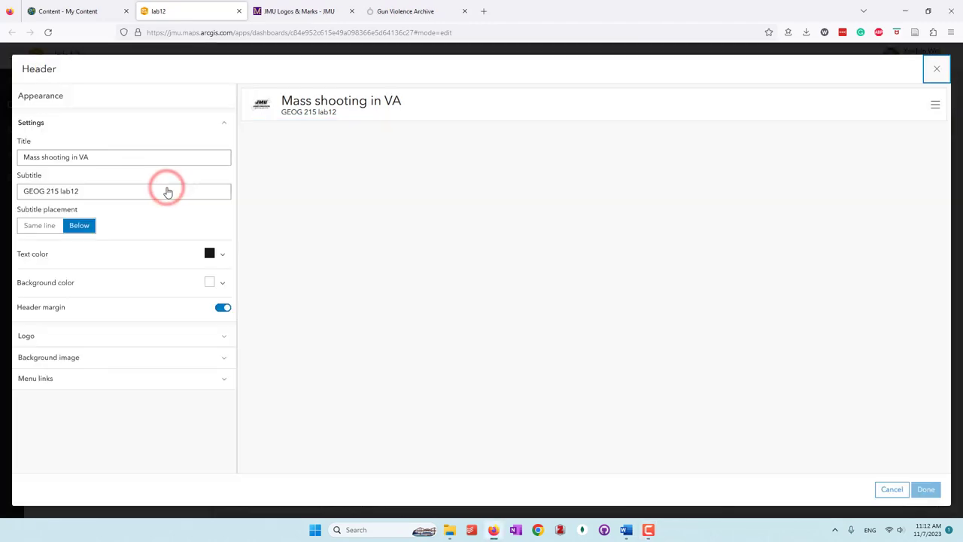
click(116, 381)
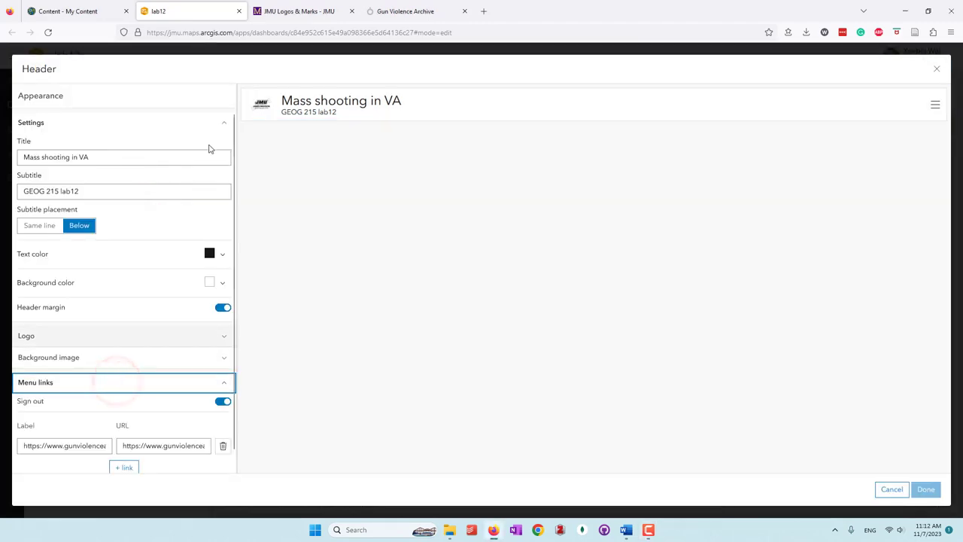
click(406, 11)
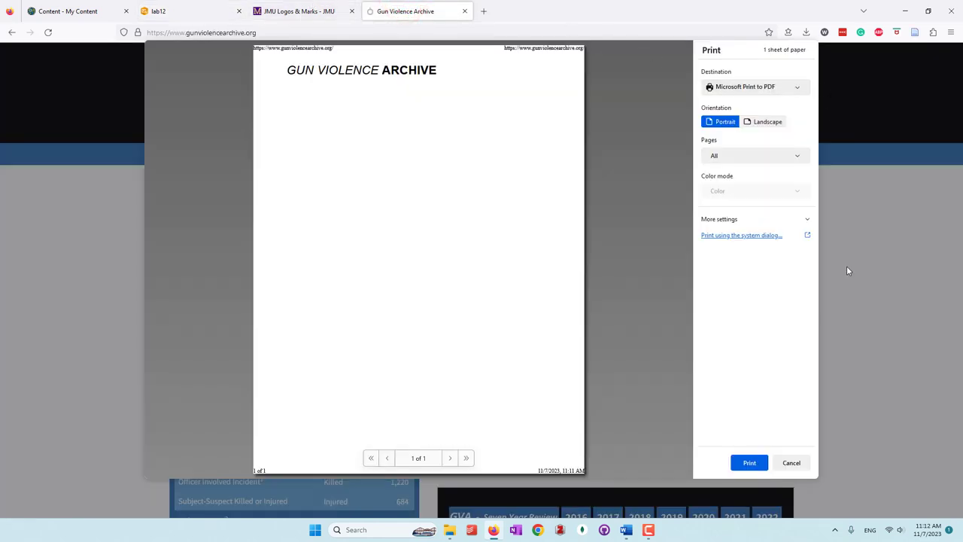
click(790, 463)
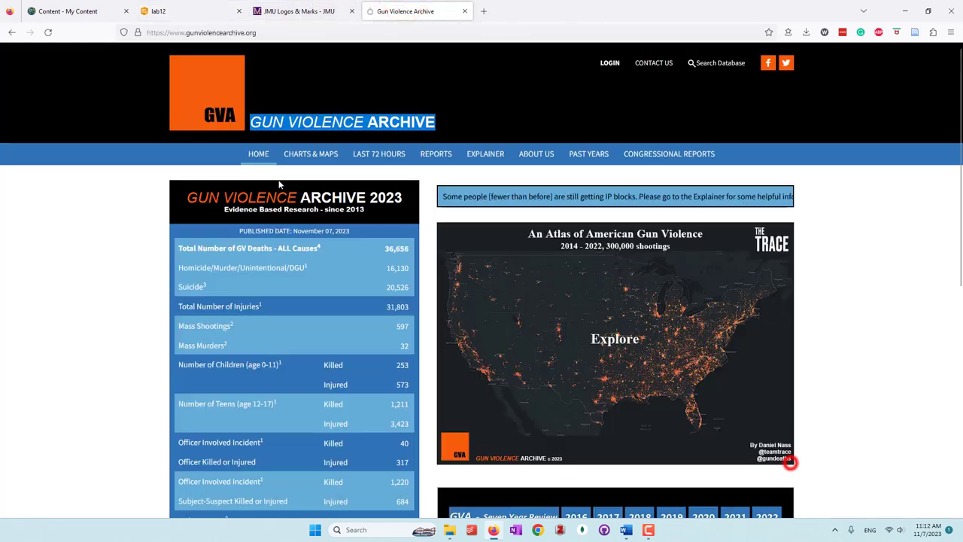
right_click(317, 123)
click(333, 258)
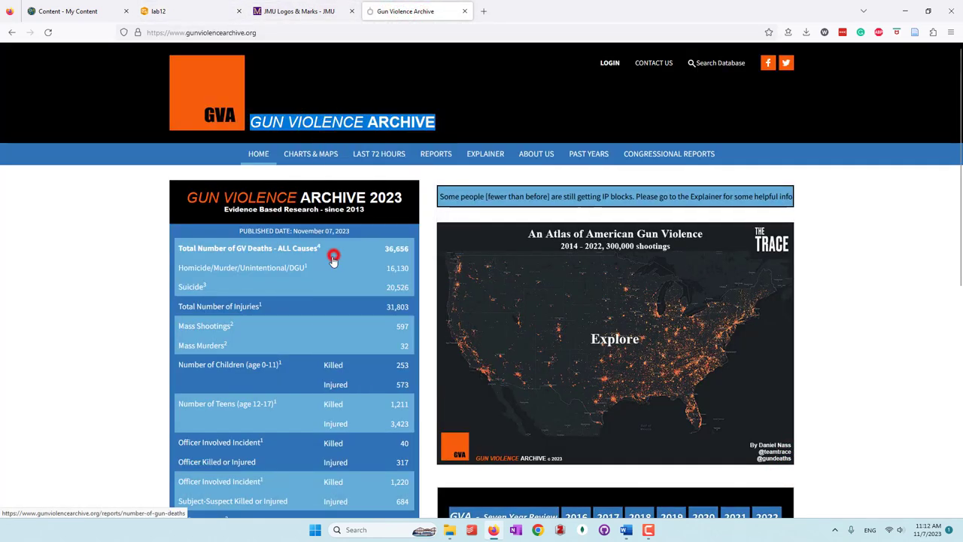
click(162, 10)
triple_click(87, 445)
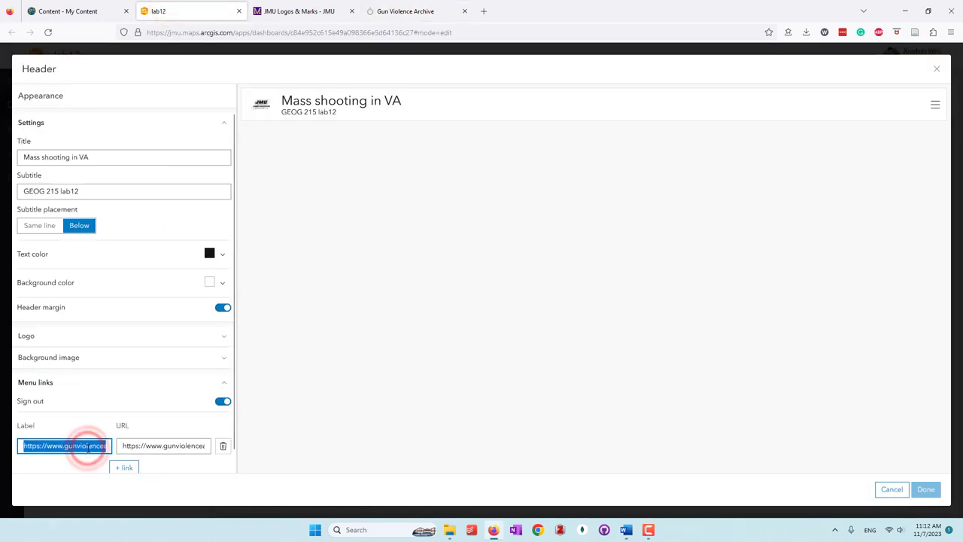
key(BackSpace)
key(ctrl+v)
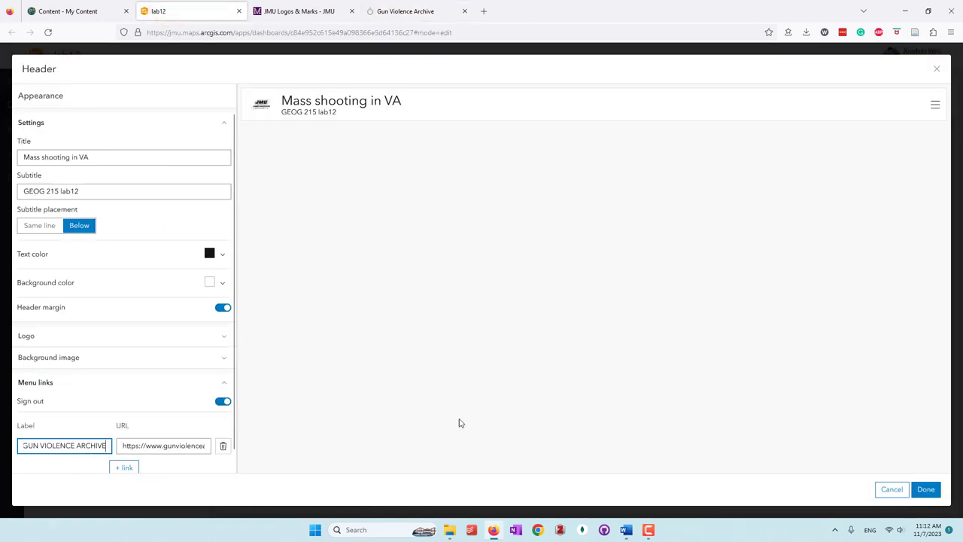
- Finish the header's settings and check the GUN VIOLENCE ARCHIVE link in the dashboard's header menu
click(932, 494)
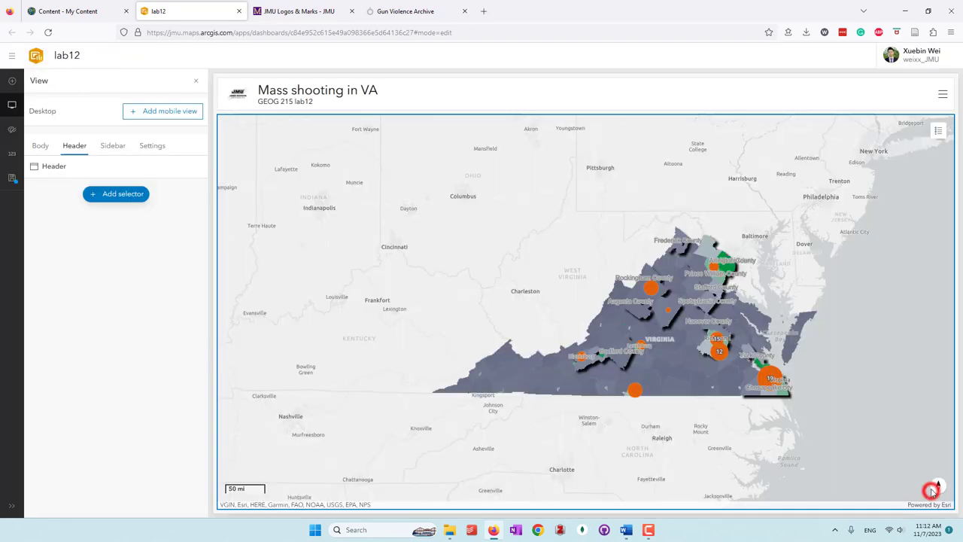
click(945, 94)
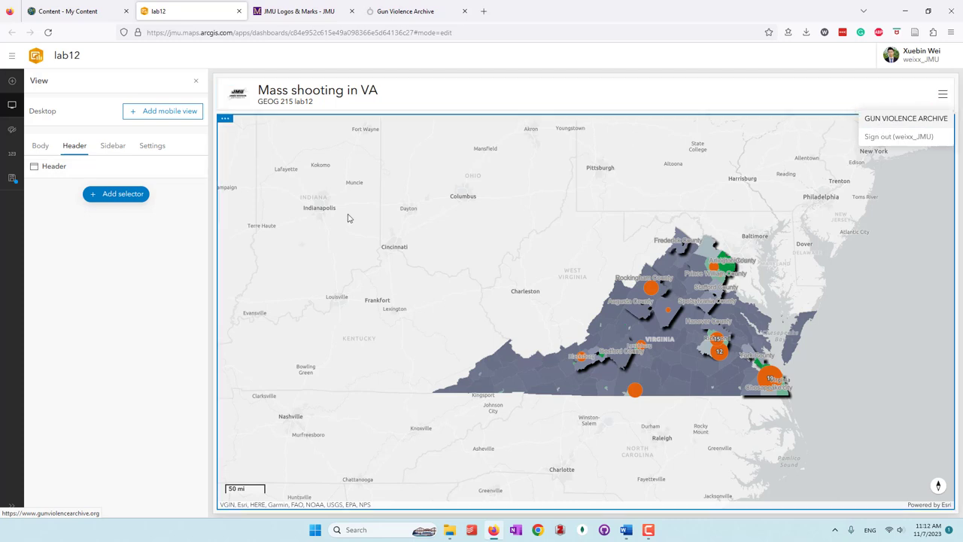
click(78, 306)
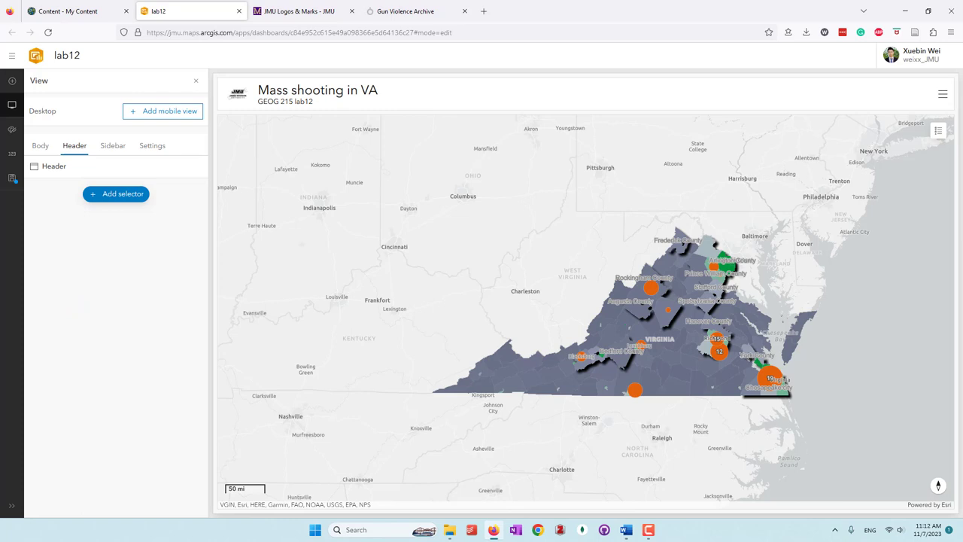
- Allow element re-size and dashboard reset in the dashboard's view settings
mouse_move(304, 188)
click(149, 145)
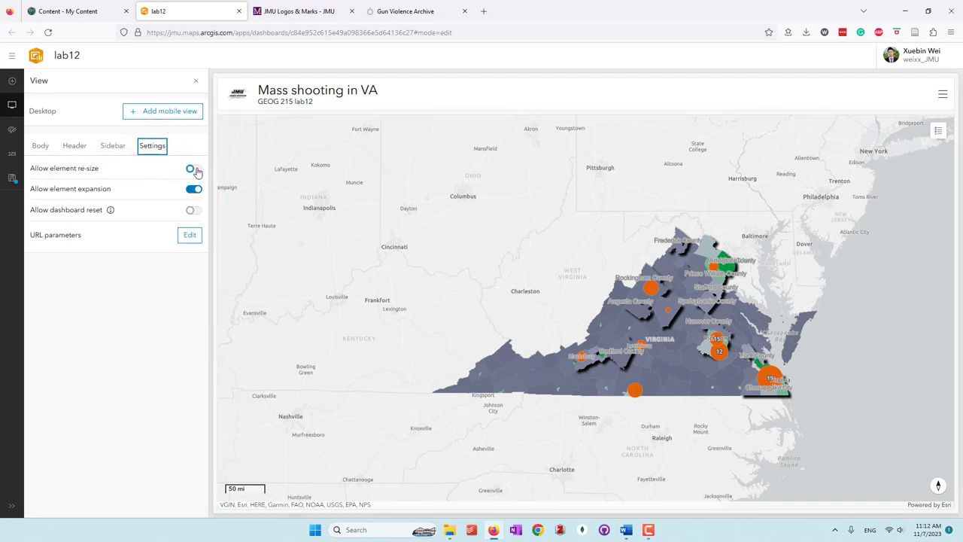
click(194, 169)
click(192, 215)
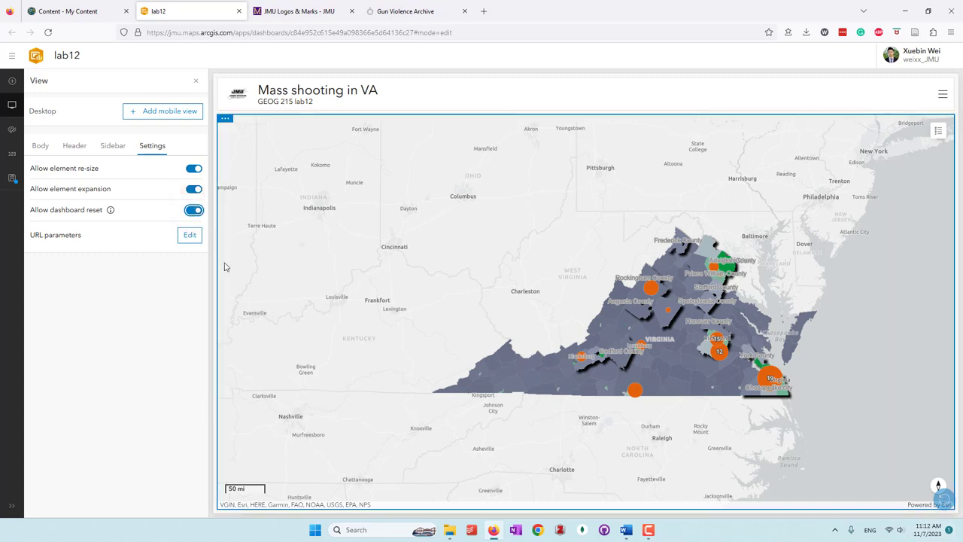
- Try the Dark layout theme on the dashboard and restore the Light theme
click(12, 129)
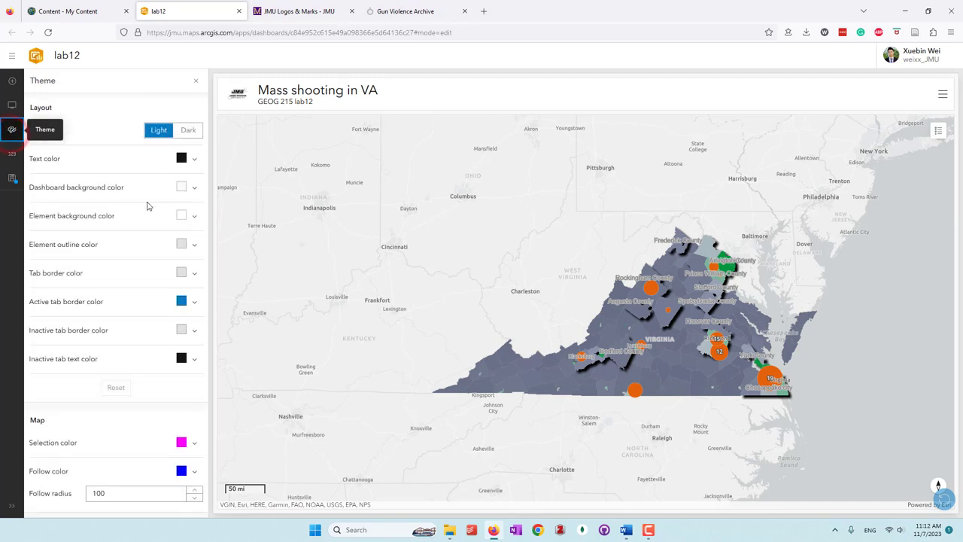
click(189, 130)
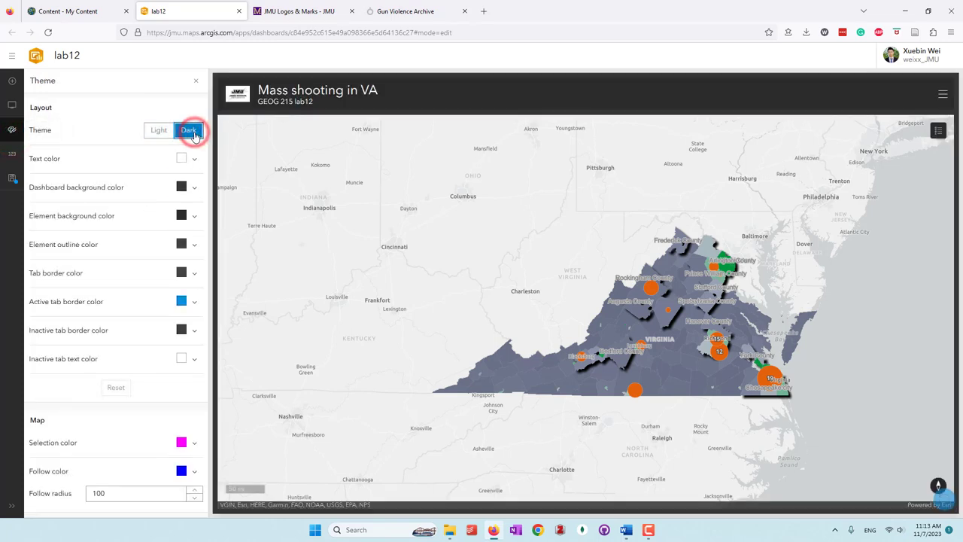
click(155, 132)
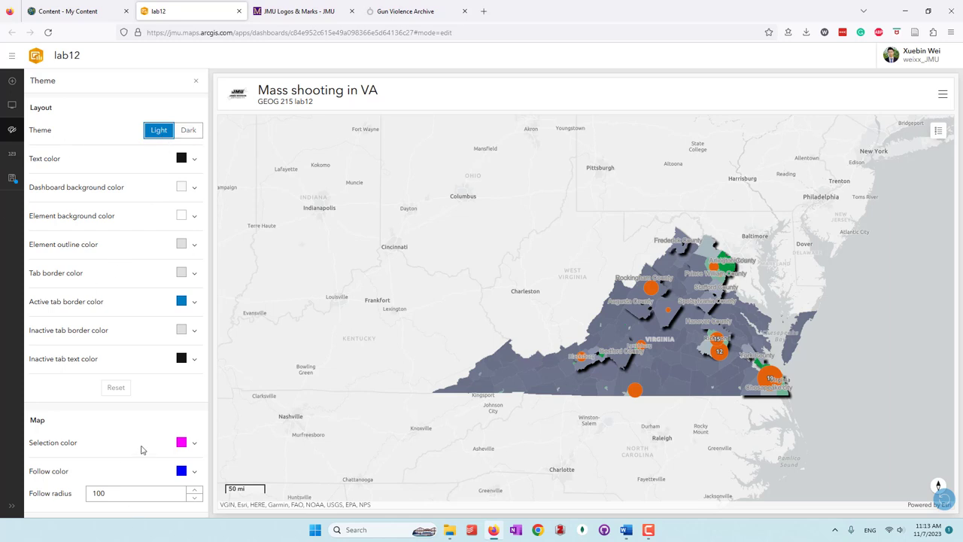
- Save the dashboard with its header, view settings and Light theme
click(11, 178)
click(42, 169)
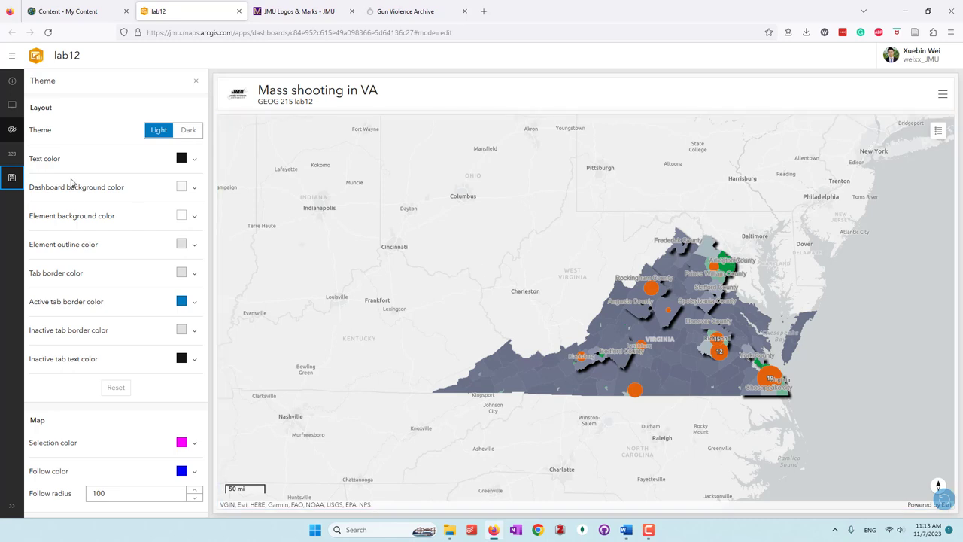
click(13, 106)
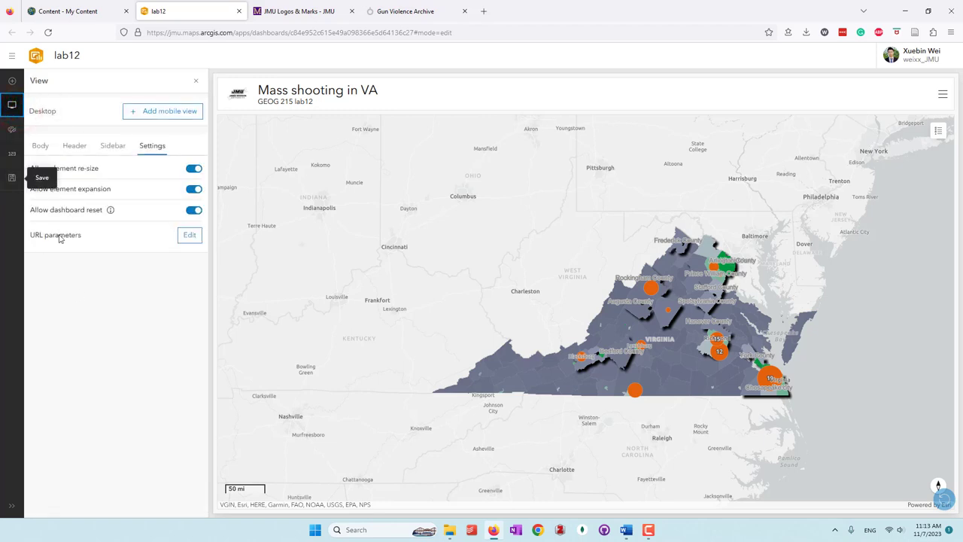
click(12, 129)
- Add a serial chart to the dashboard body, using the County pop VA layer from the lab11 map
click(12, 106)
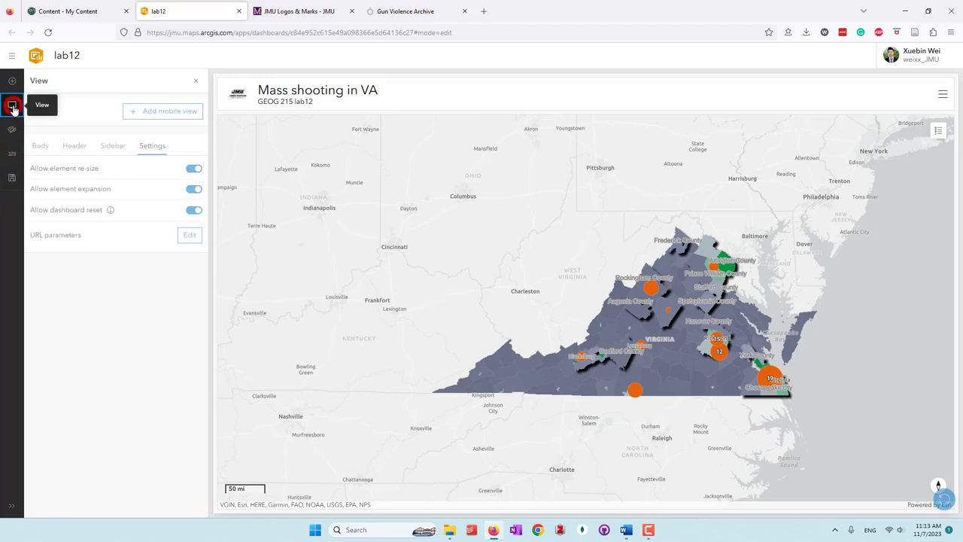
click(38, 148)
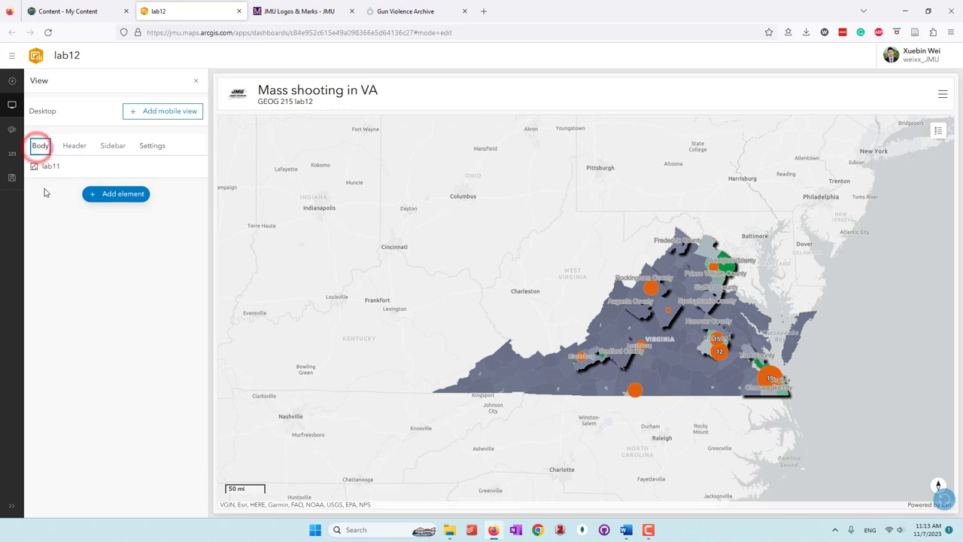
click(119, 195)
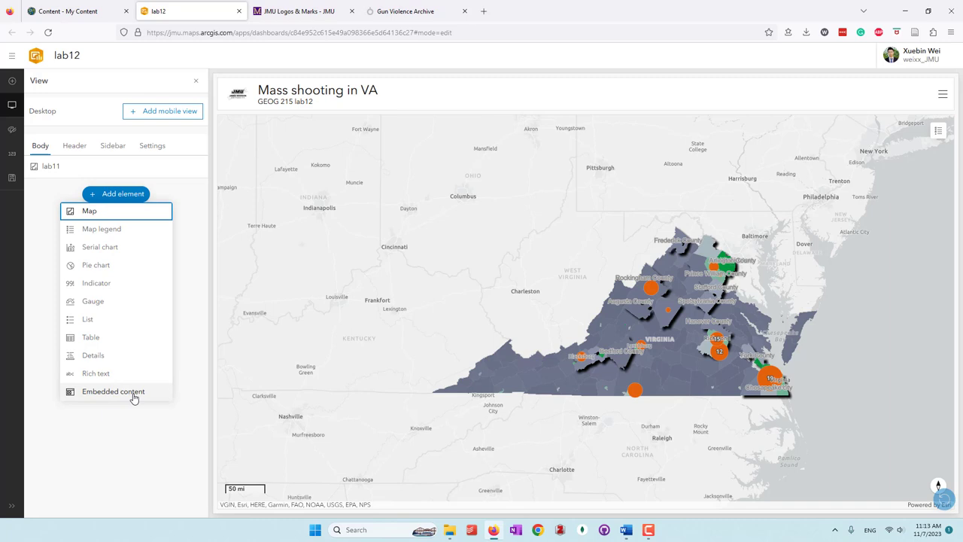
click(116, 249)
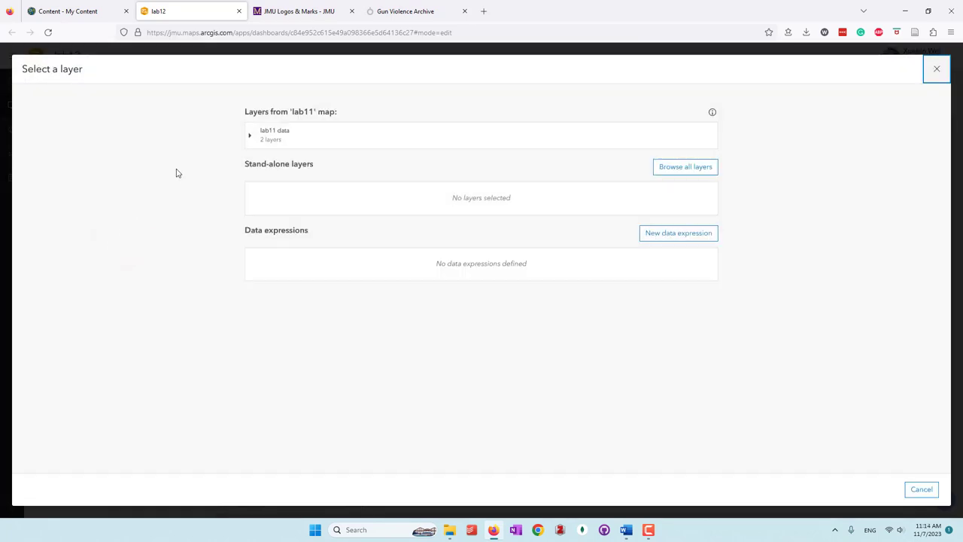
click(249, 140)
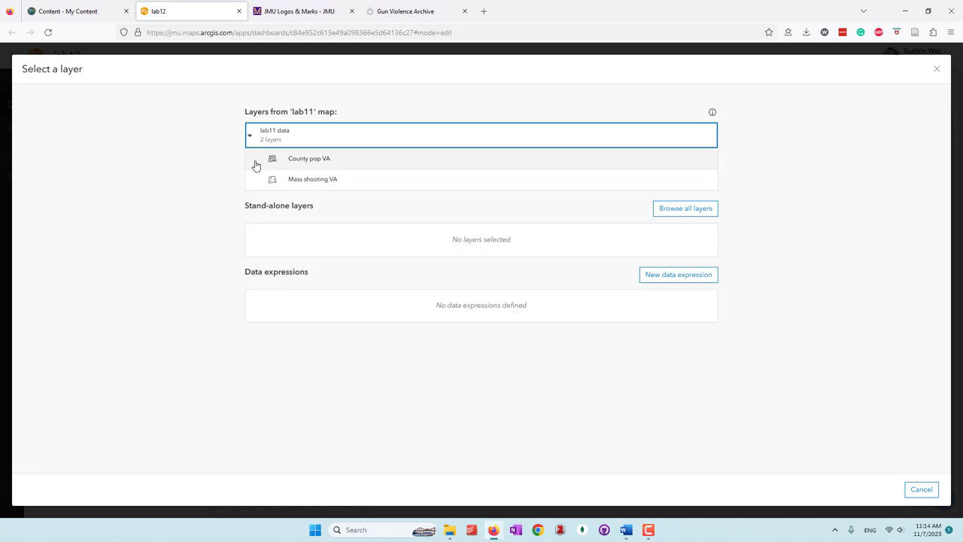
click(336, 162)
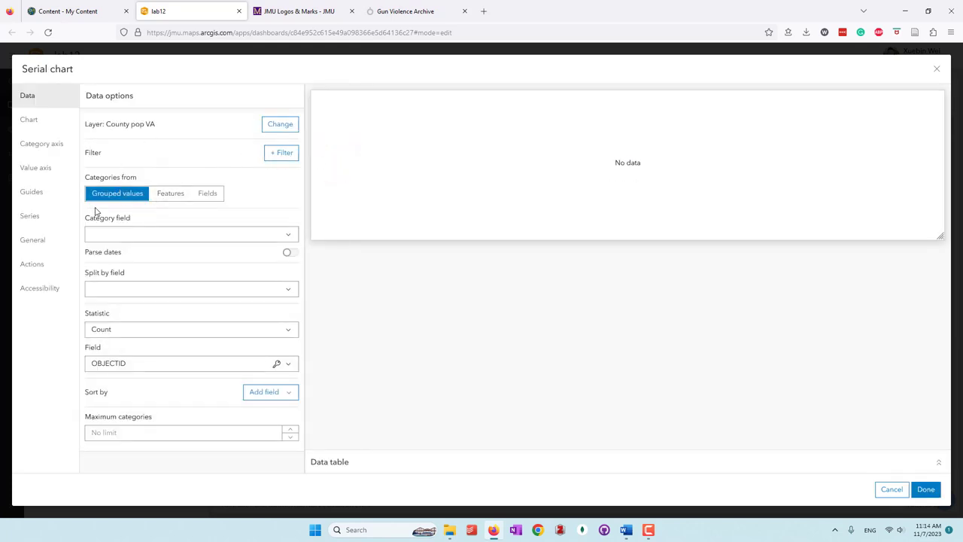
- Build the chart's categories from features with Name as the category field, and add Total Population as the series
click(171, 197)
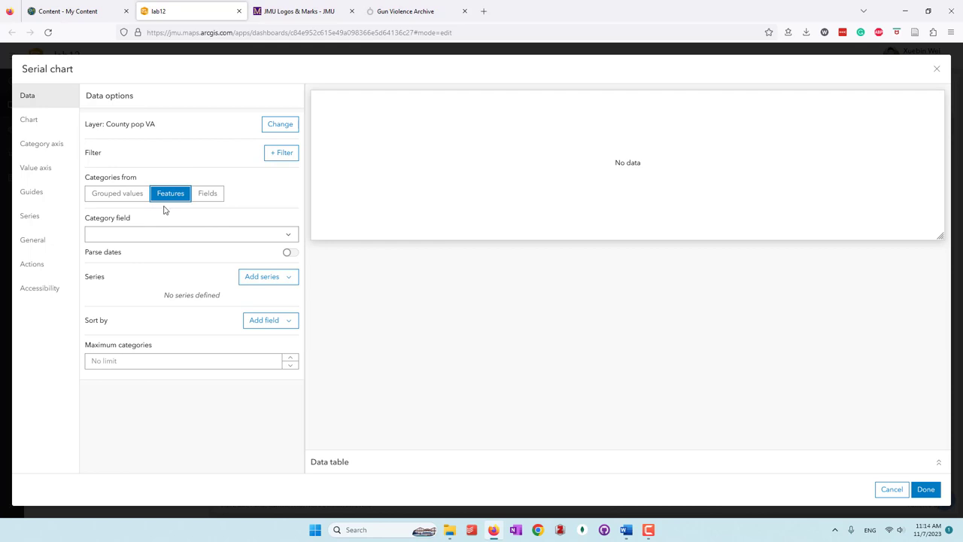
click(247, 236)
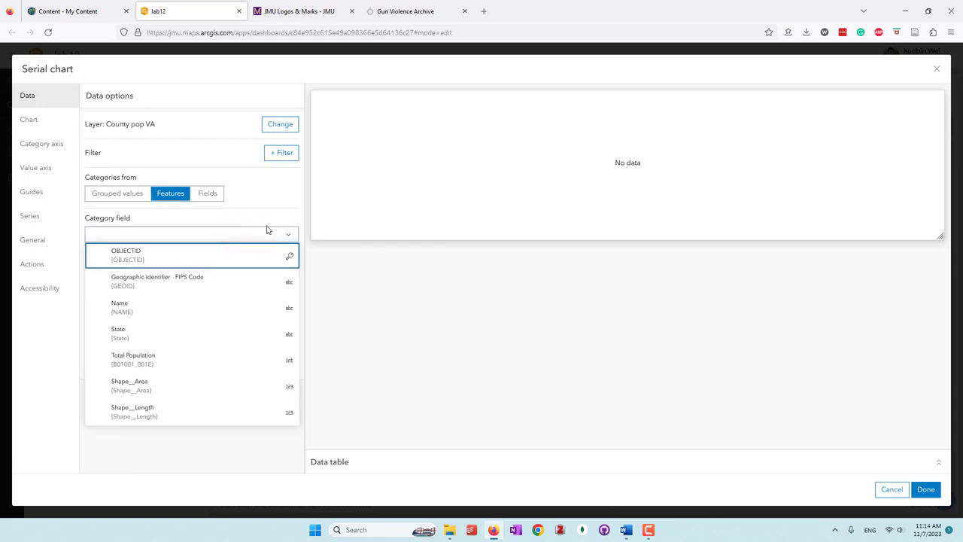
click(157, 312)
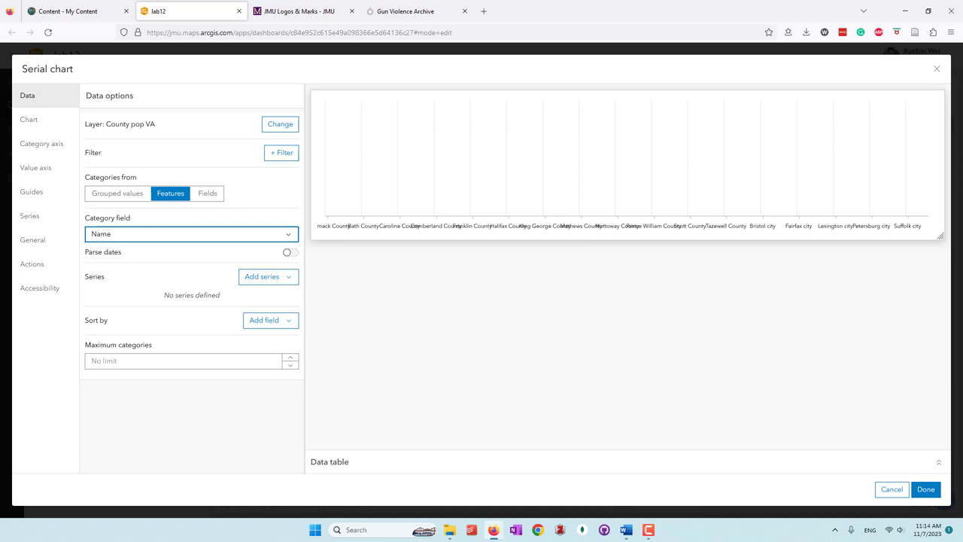
click(262, 276)
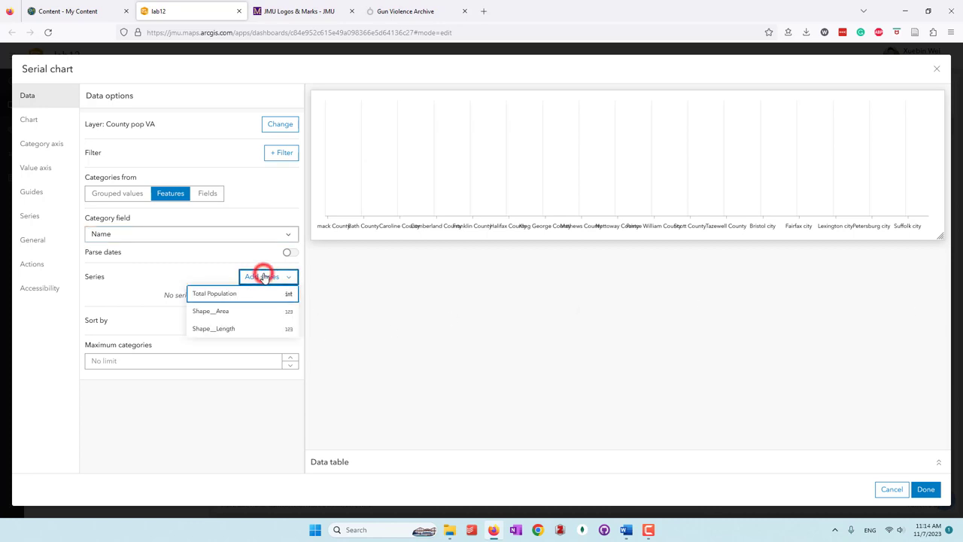
click(212, 297)
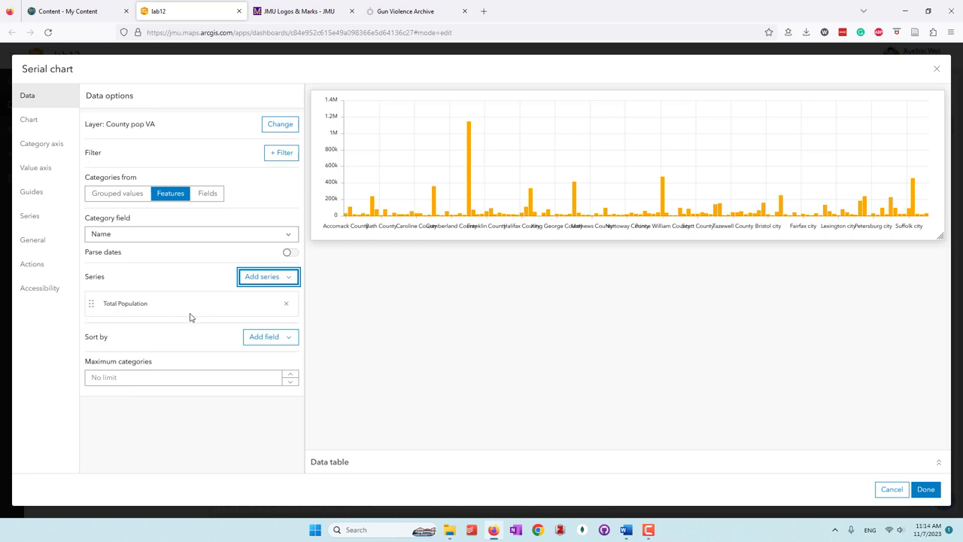
- Sort the serial chart by Total Population in descending order and limit it to a maximum of 10 categories
click(263, 337)
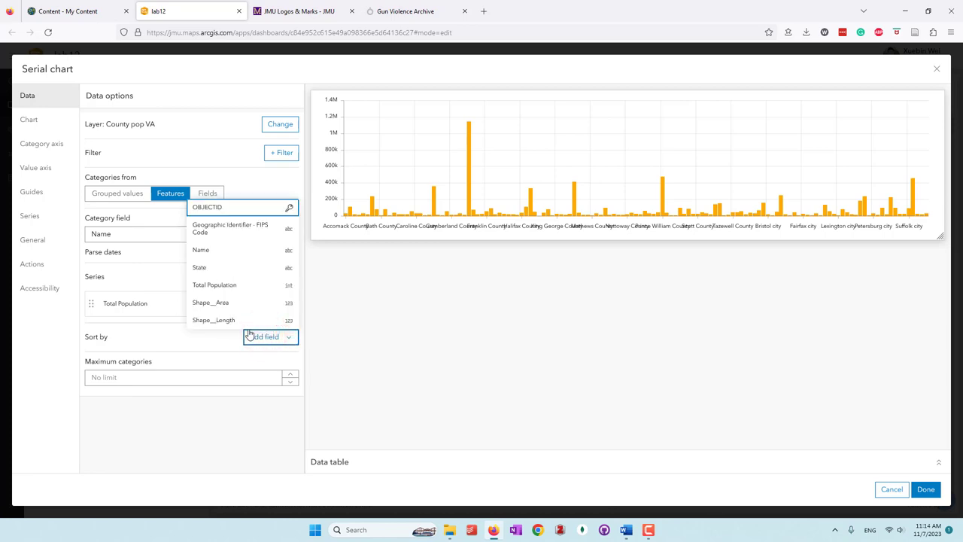
click(218, 284)
click(262, 367)
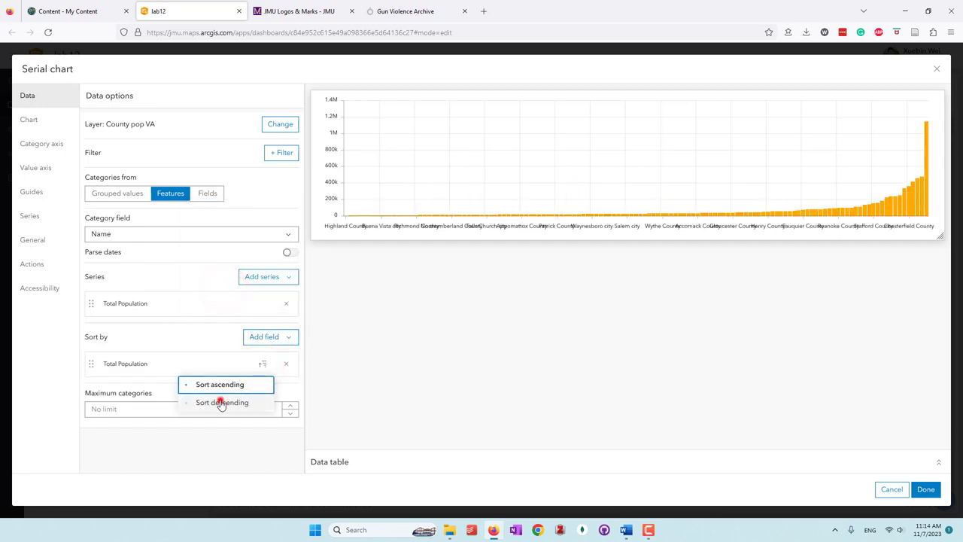
click(221, 402)
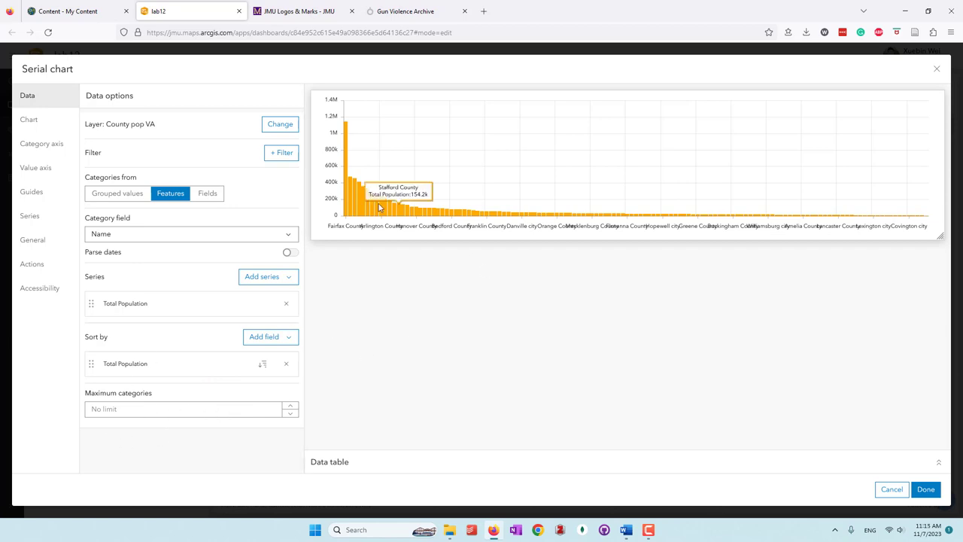
click(172, 409)
text(10)
click(442, 408)
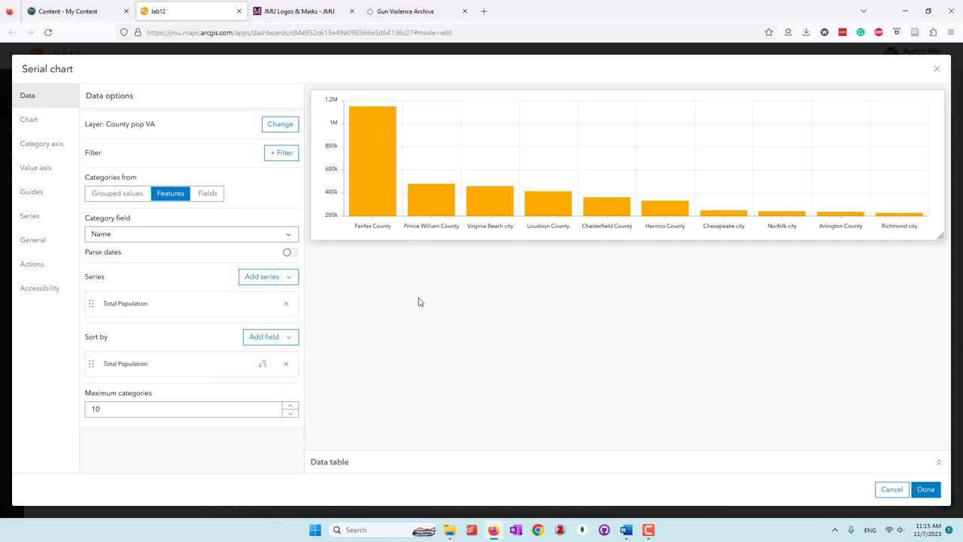
- Set the chart's font size to 12 px and its orientation to Horizontal
click(30, 123)
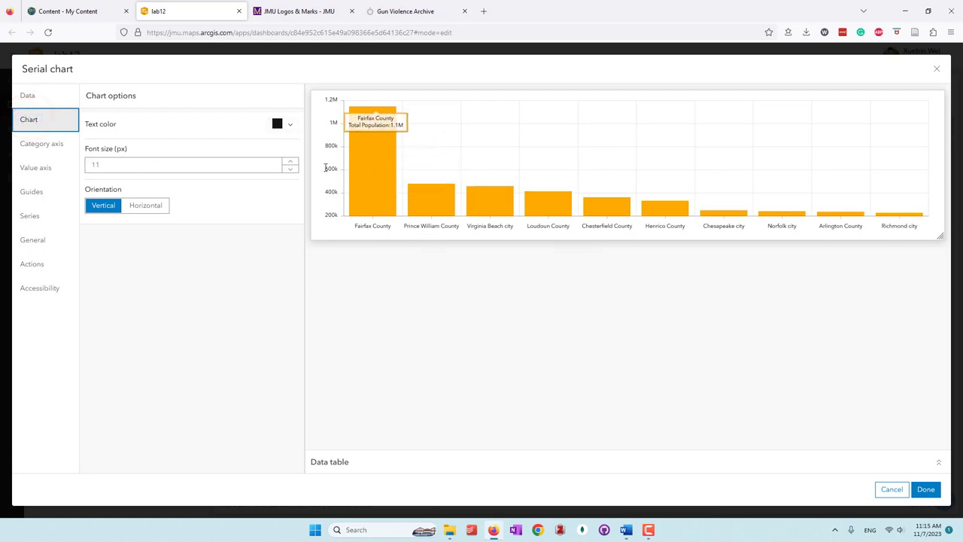
click(181, 167)
text(12)
click(187, 311)
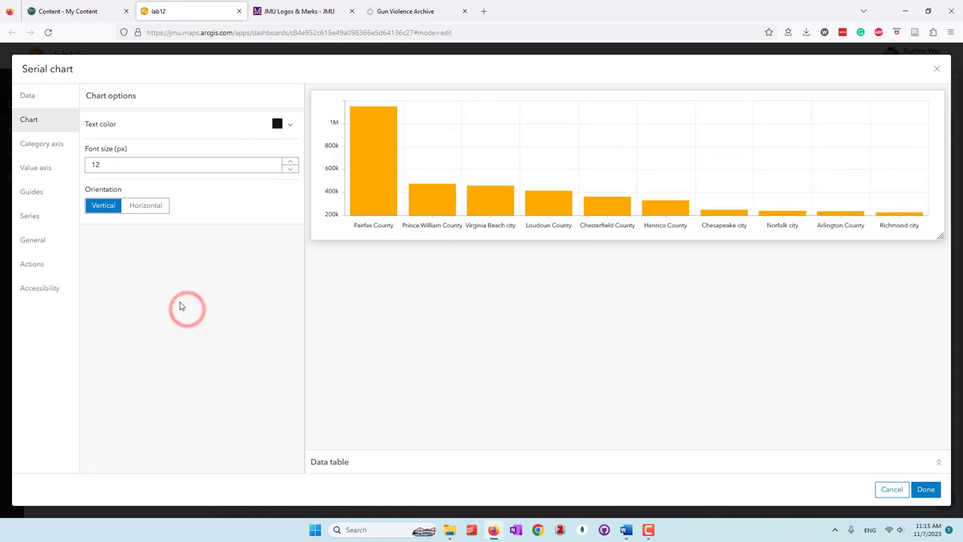
click(147, 211)
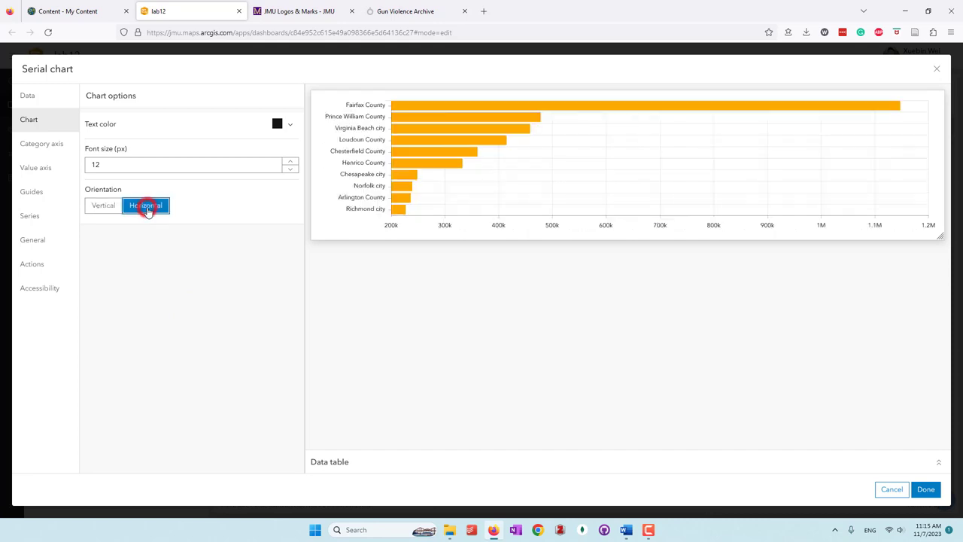
- Title the chart's category axis "County Name" and review the axis label options
click(42, 143)
click(153, 158)
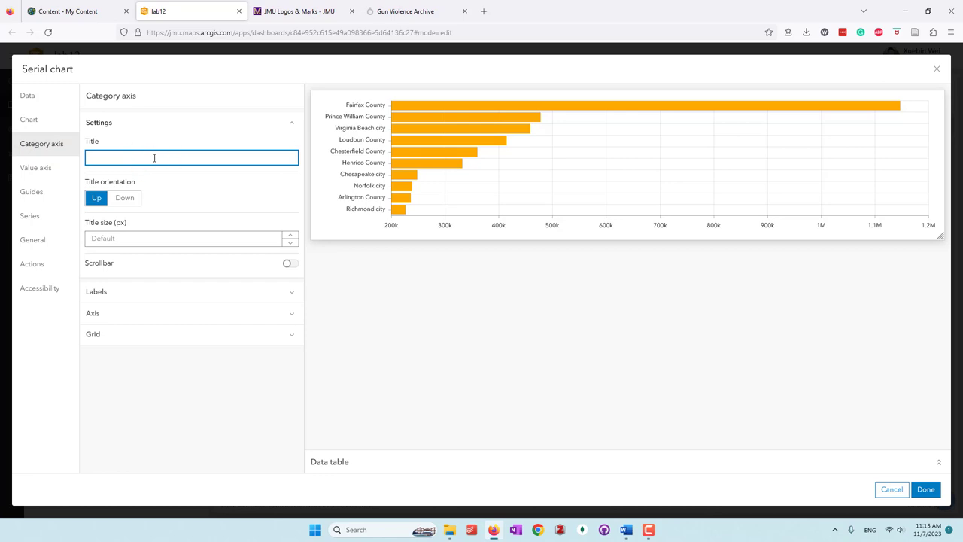
text(Cou)
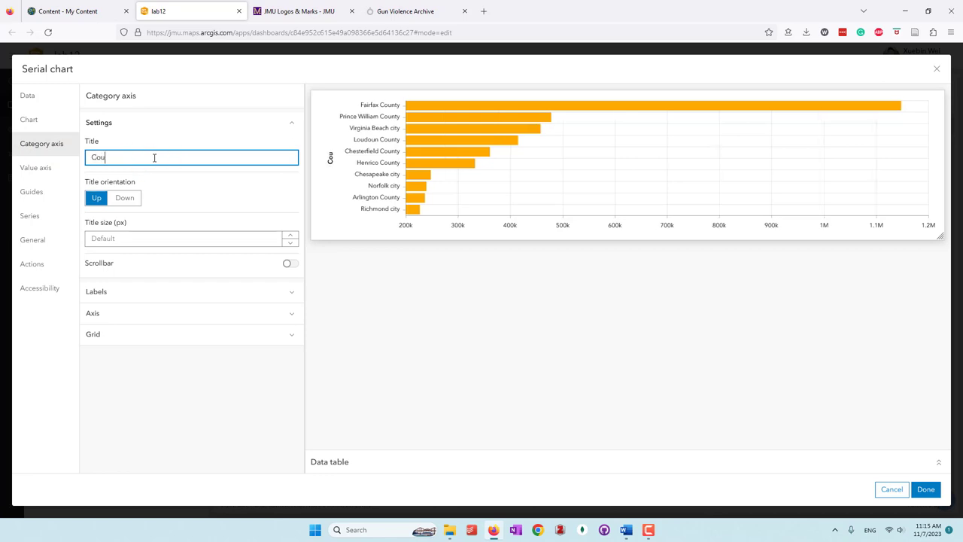
text(nty Name)
click(204, 194)
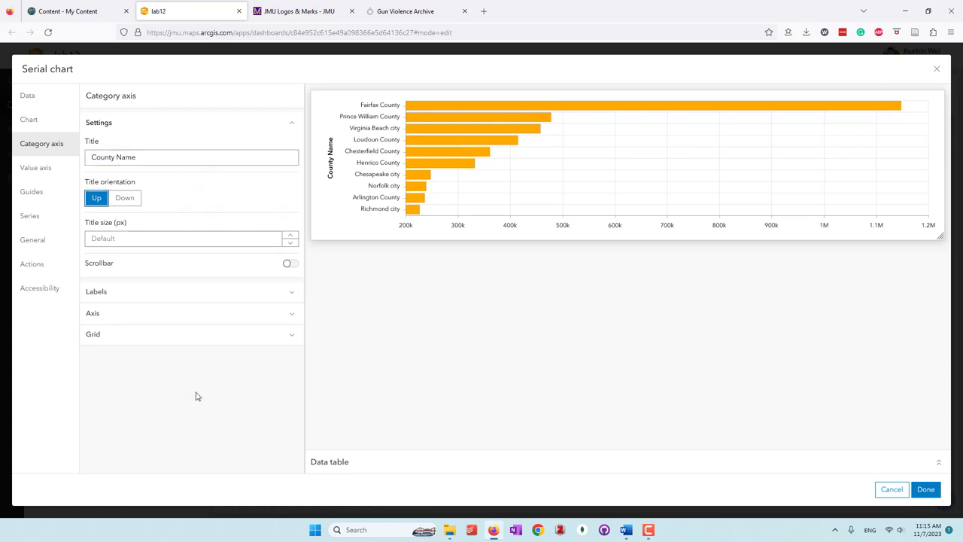
click(260, 291)
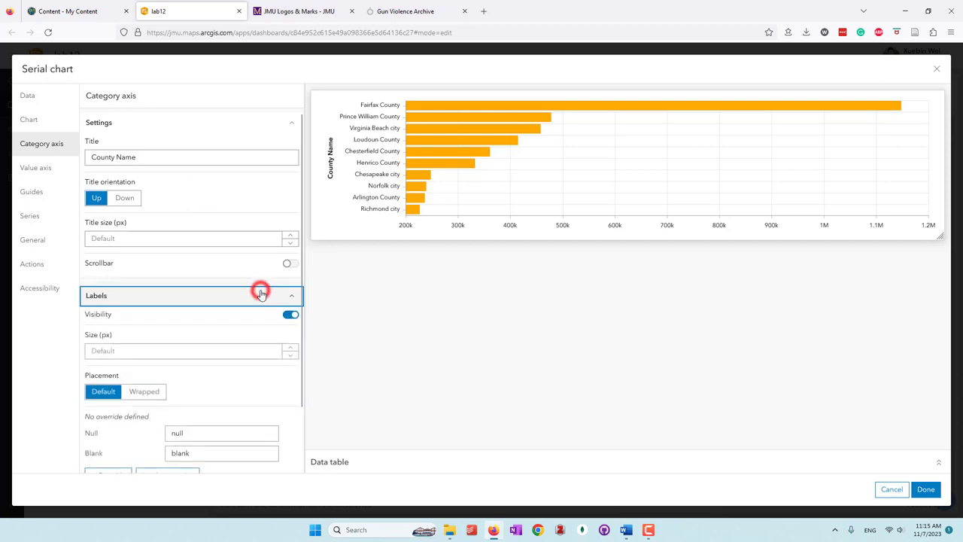
scroll(239, 404, down, 2)
scroll(239, 404, up, 1)
scroll(241, 404, down, 1)
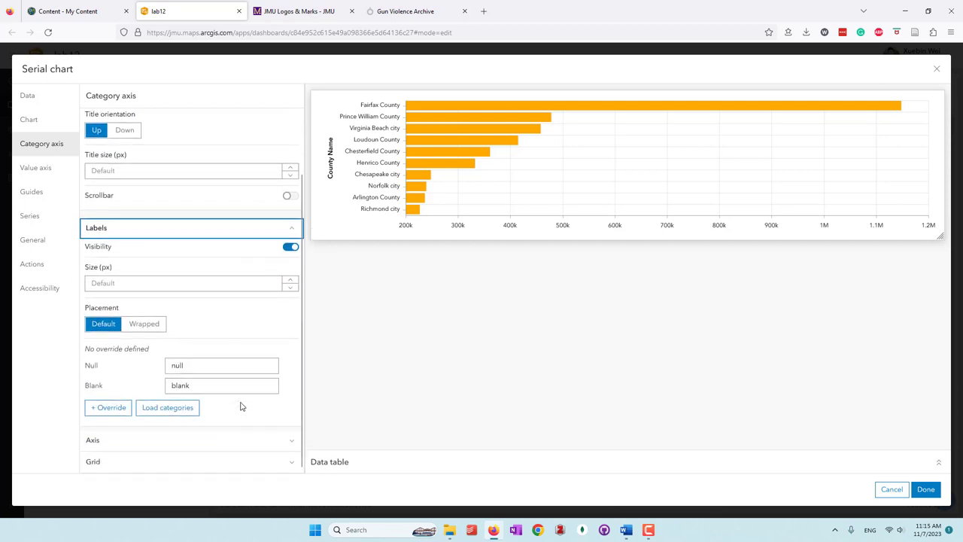
- Title the chart's value axis "Total population" and review the value axis label options
click(39, 170)
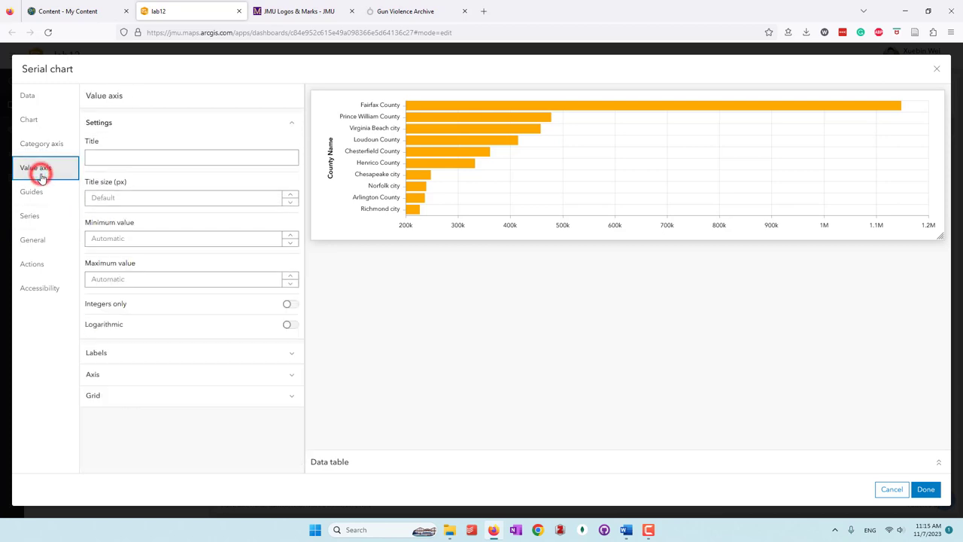
click(119, 161)
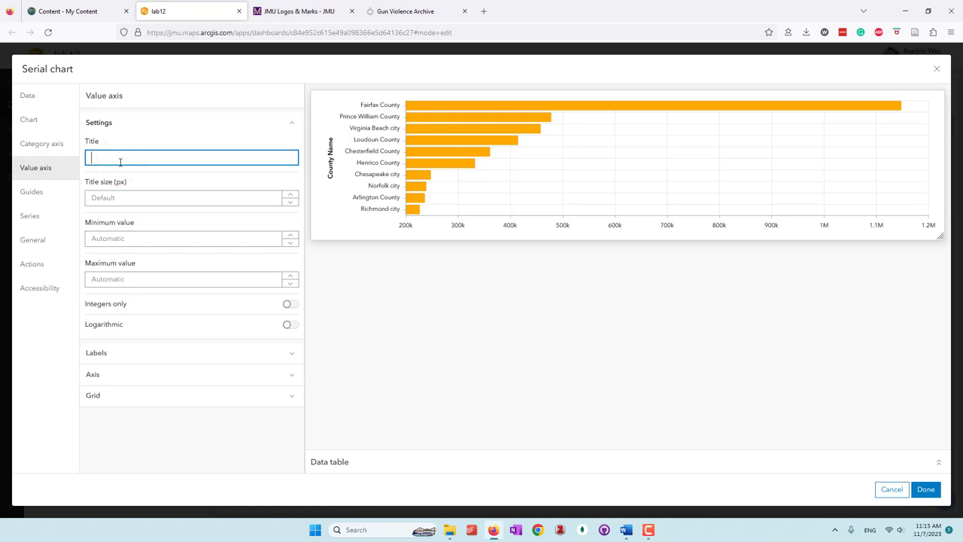
text(T)
text(otal)
key(BackSpace)
text(al P)
key(BackSpace)
text(population)
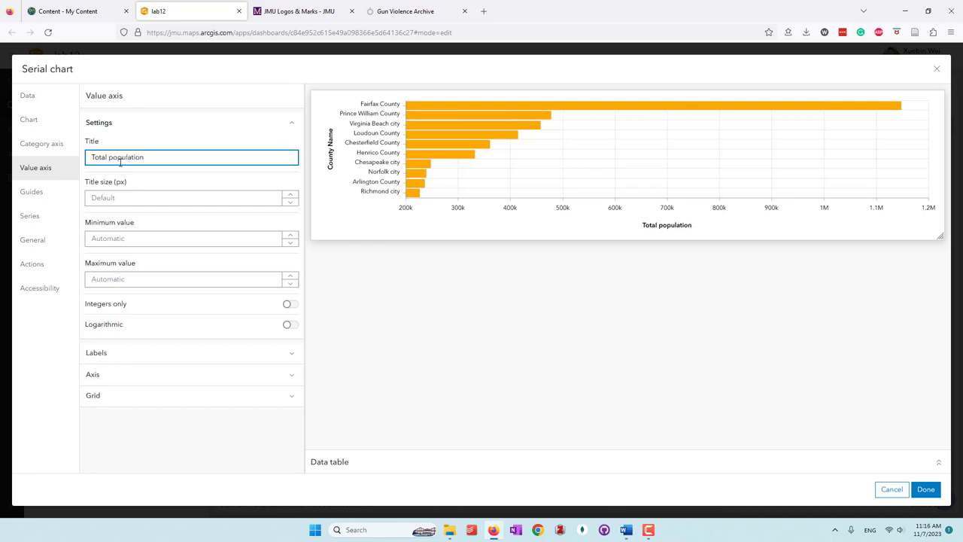
click(508, 348)
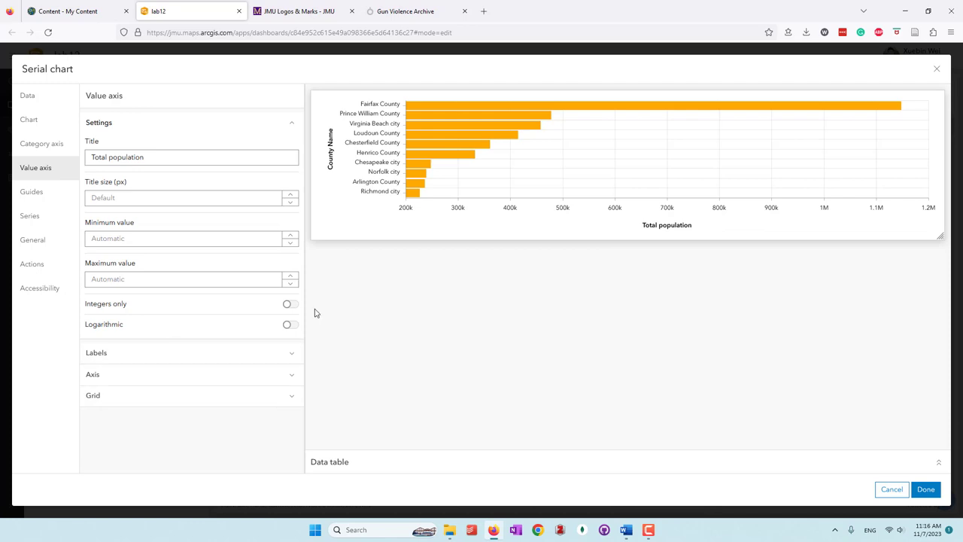
click(256, 353)
scroll(200, 348, down, 1)
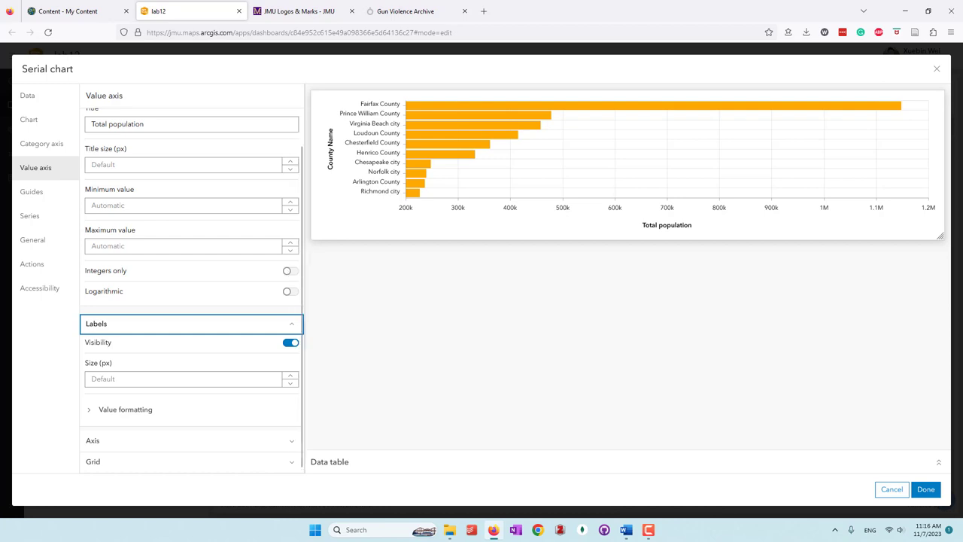
scroll(298, 361, up, 1)
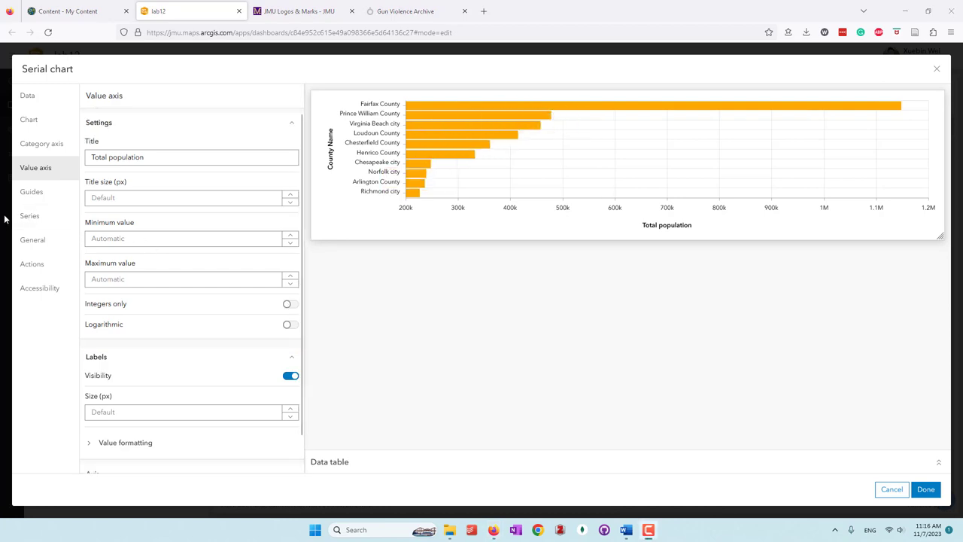
- Change the chart's bar color to a medium purple, about #614973, and finish the serial chart
click(31, 216)
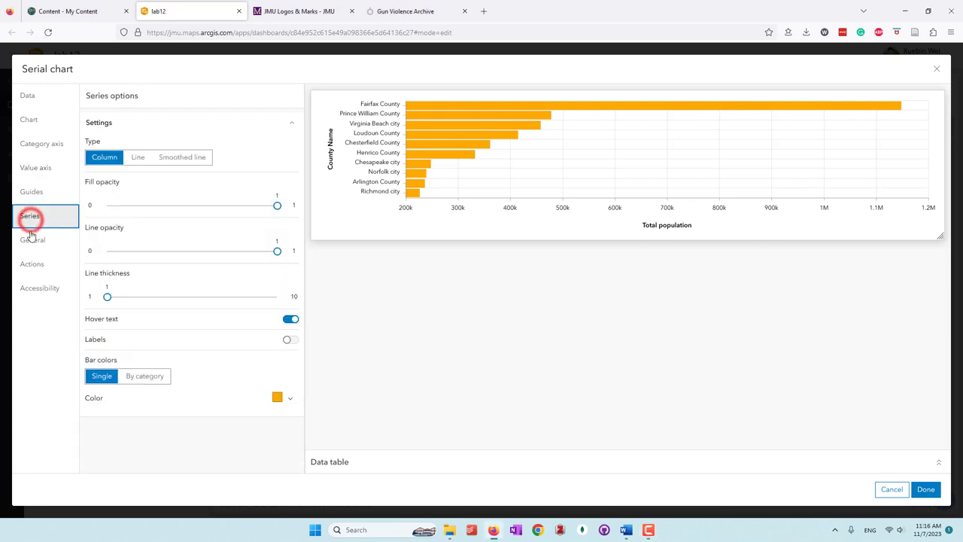
click(291, 401)
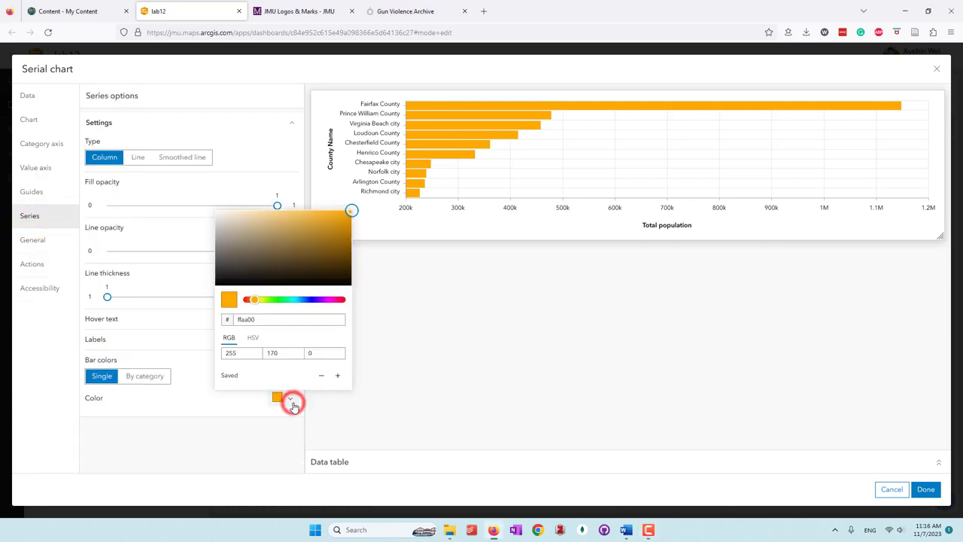
click(322, 301)
click(243, 247)
drag(244, 250, 264, 257)
click(264, 255)
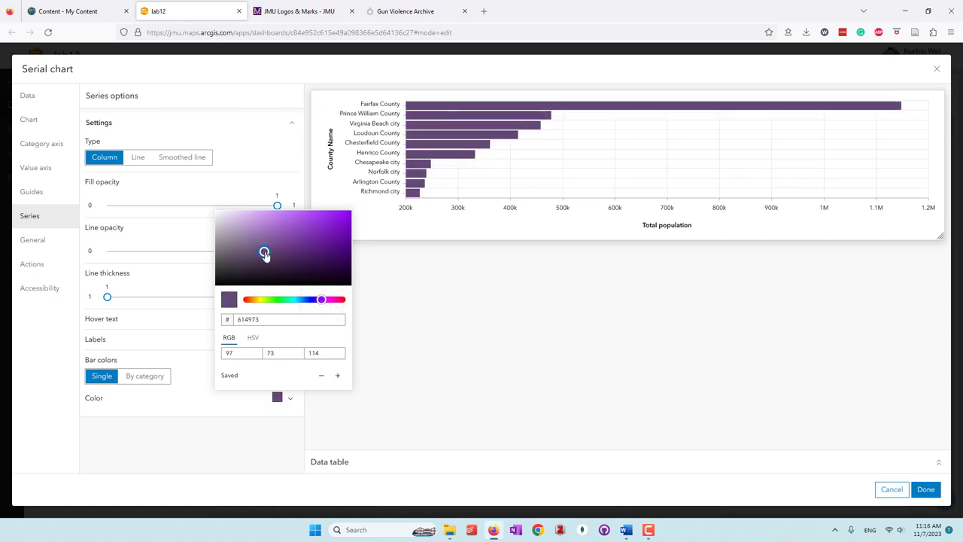
click(545, 389)
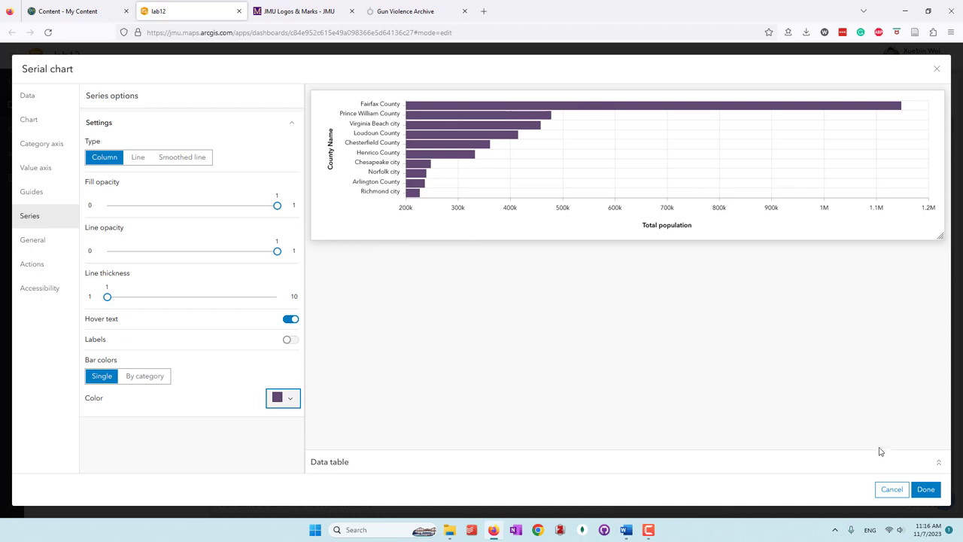
click(926, 489)
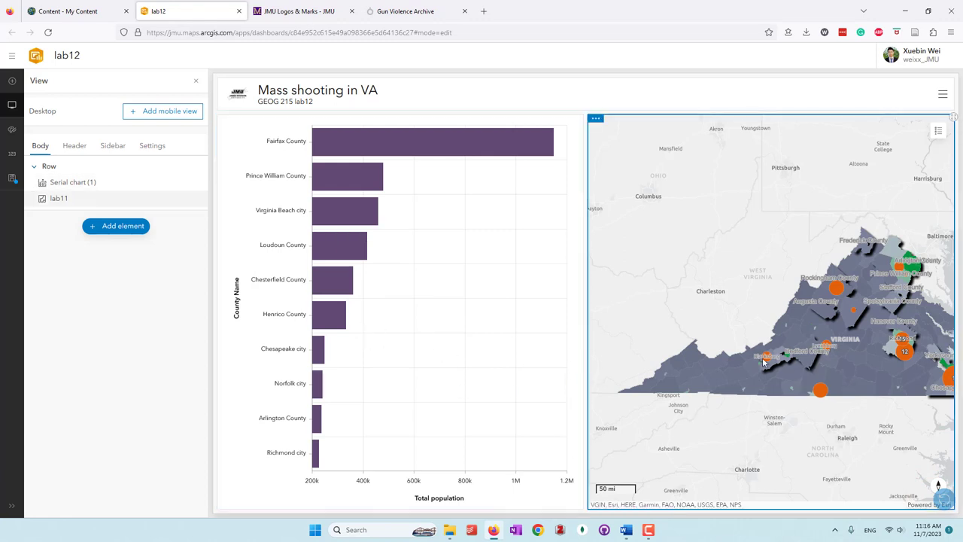
- Reconfigure the serial chart's series with a darker grayish purple bar color, about #514a57, and apply it
mouse_move(225, 124)
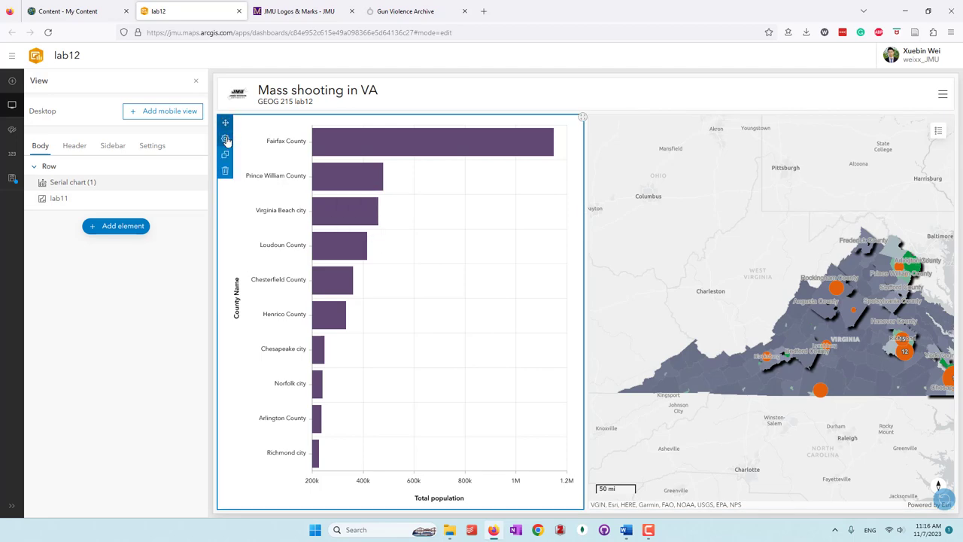
click(225, 139)
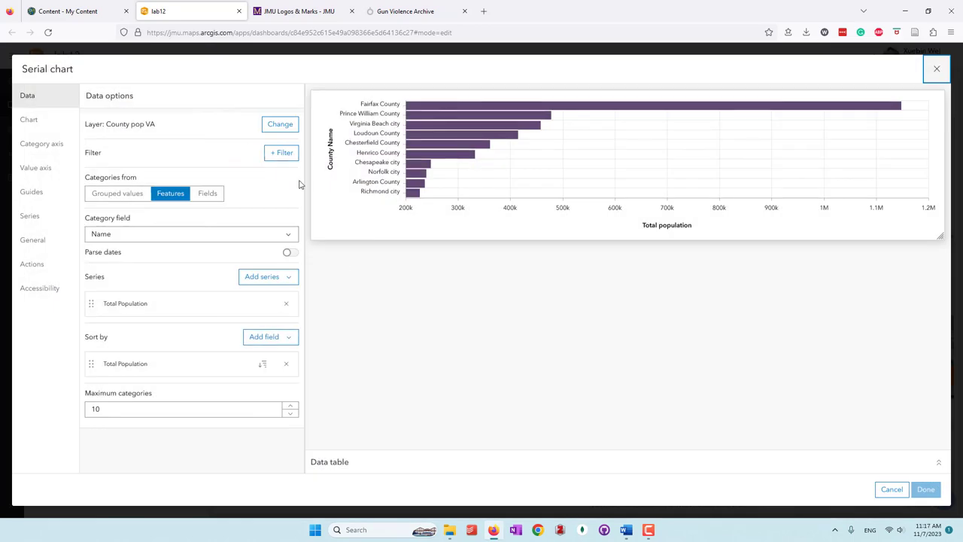
click(40, 216)
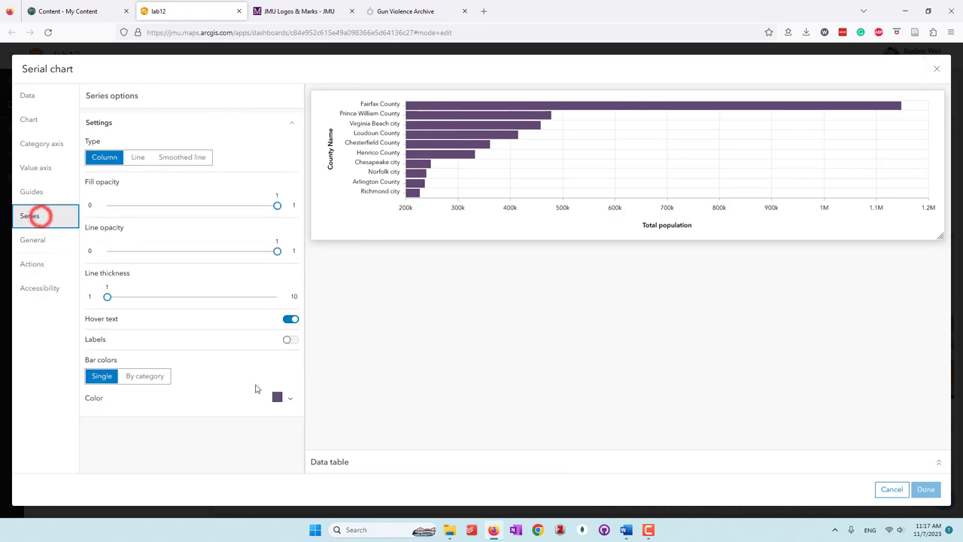
click(290, 397)
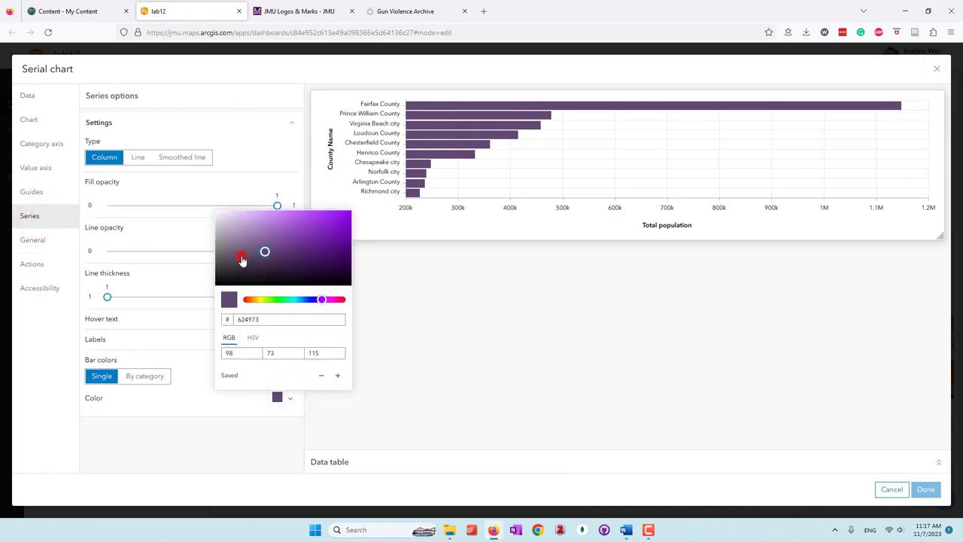
click(242, 259)
mouse_move(238, 260)
mouse_down()
mouse_move(238, 248)
mouse_move(236, 260)
mouse_up()
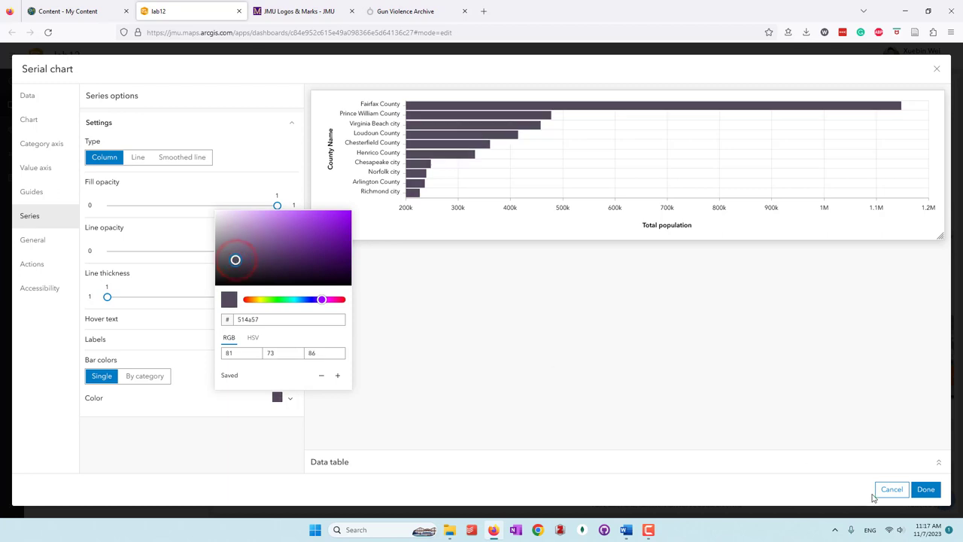
click(925, 490)
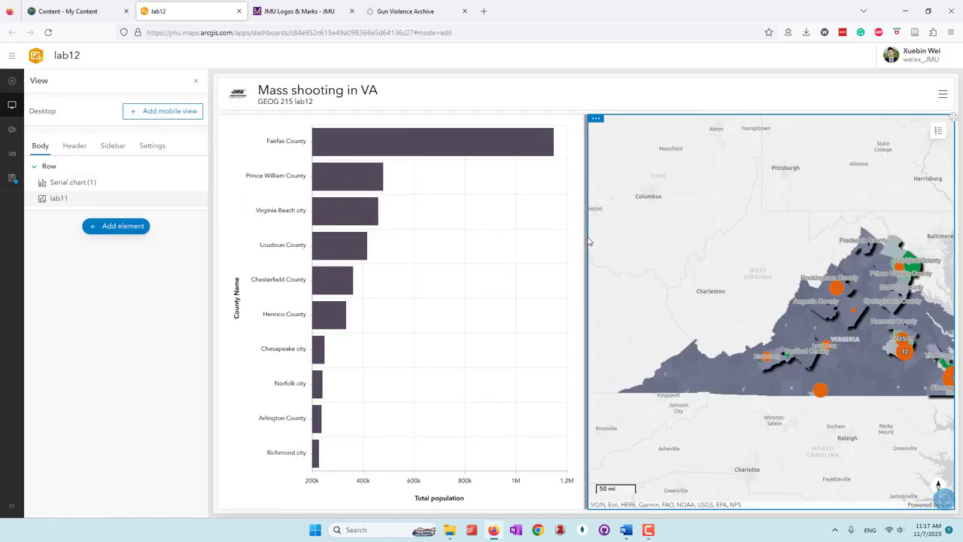
- Move the serial chart to the right of the lab11 map and widen the map to roughly 70% of the row
drag(589, 238, 444, 241)
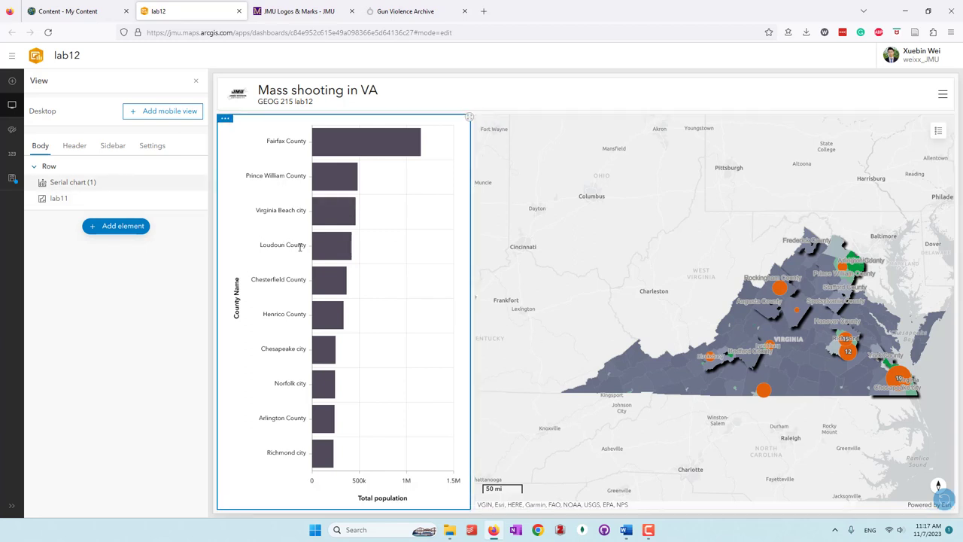
mouse_move(225, 124)
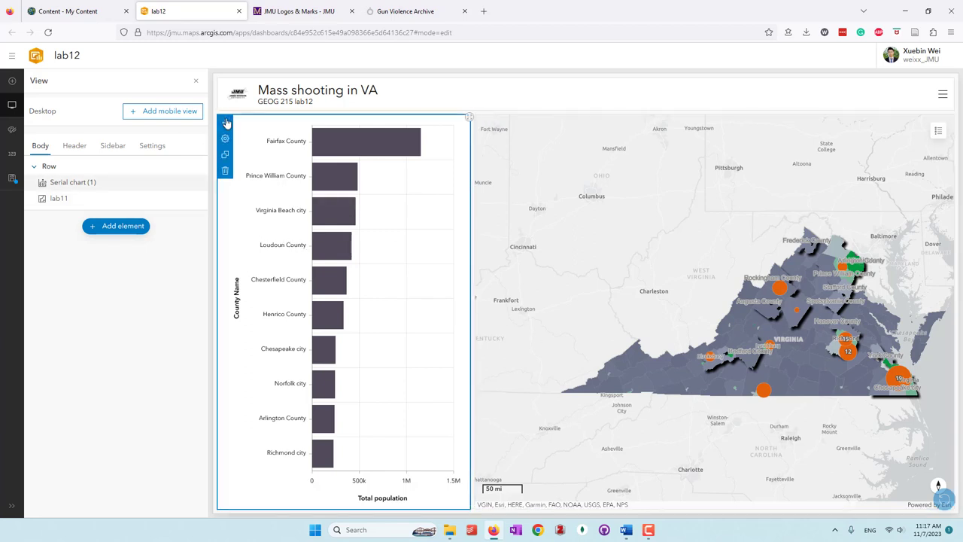
drag(225, 124, 940, 314)
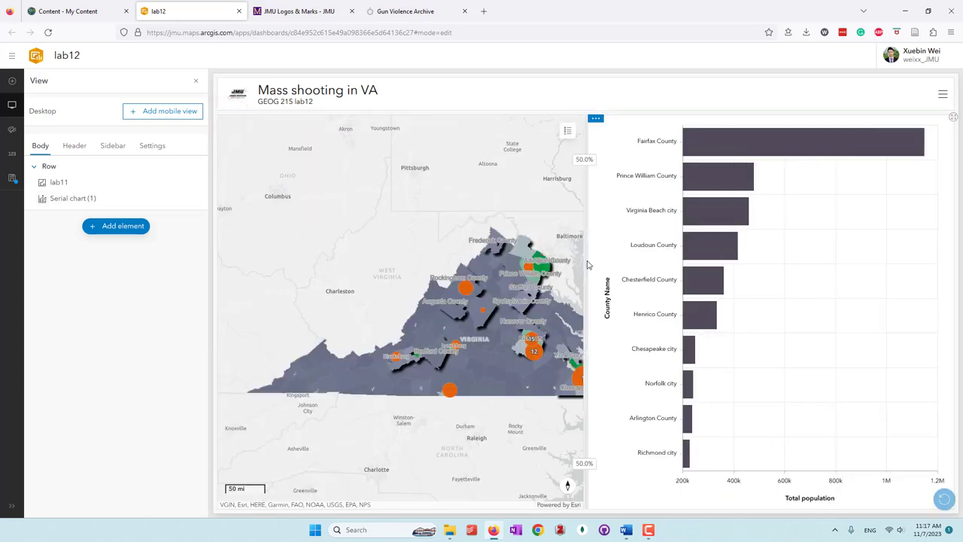
drag(771, 271, 745, 276)
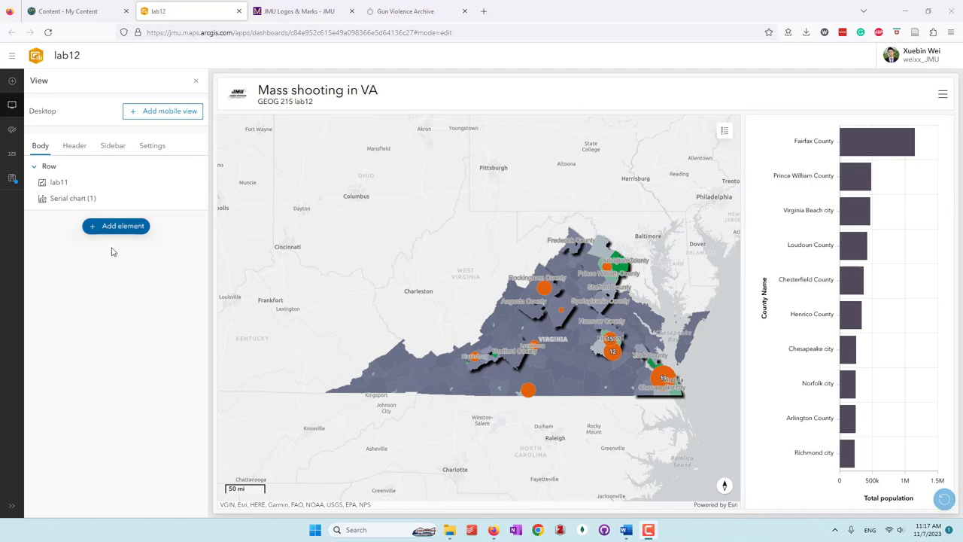
- Add a gauge element based on the Mass shooting VA layer from the lab11 map
click(124, 227)
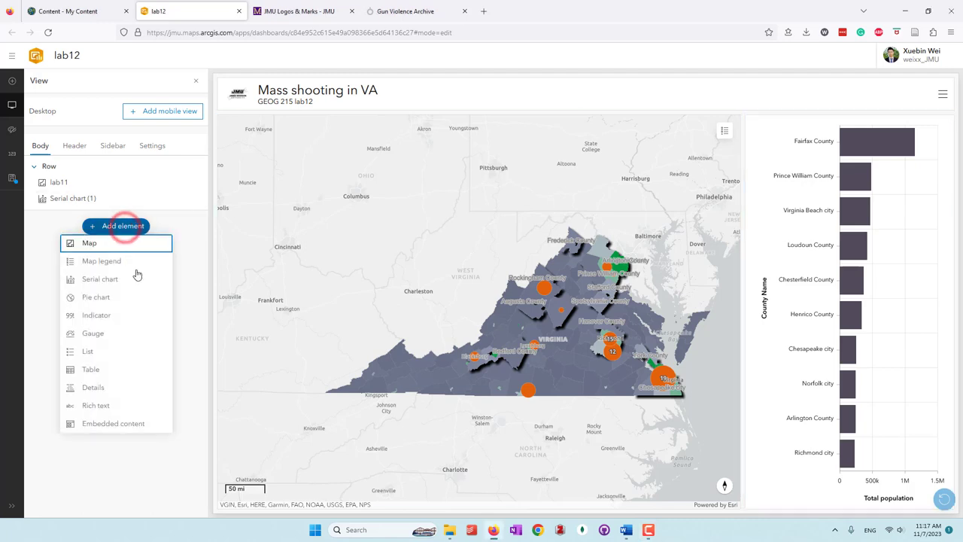
click(98, 335)
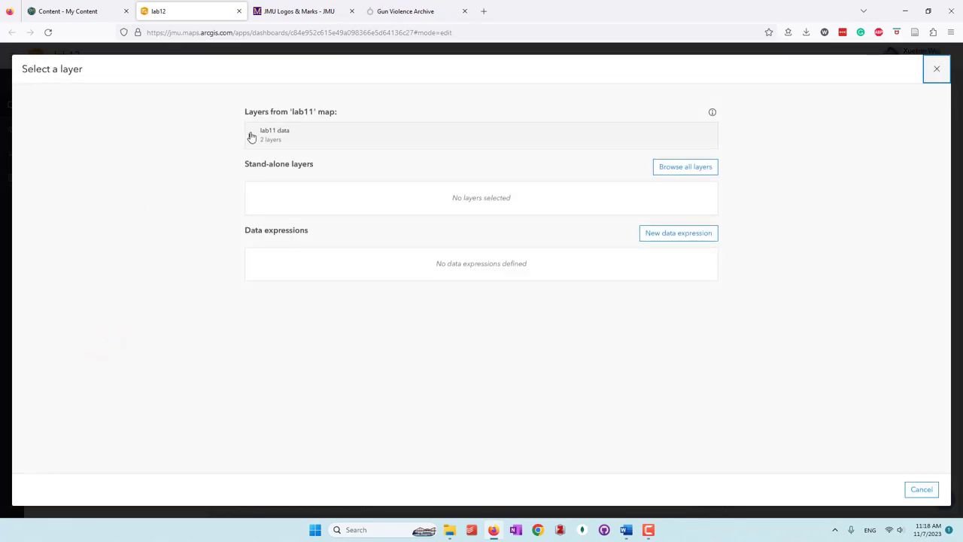
click(250, 138)
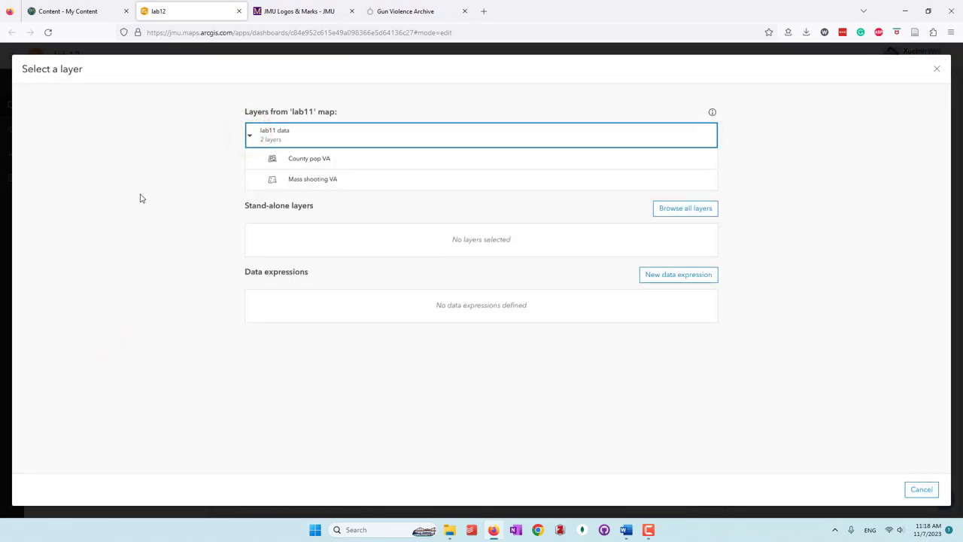
click(361, 186)
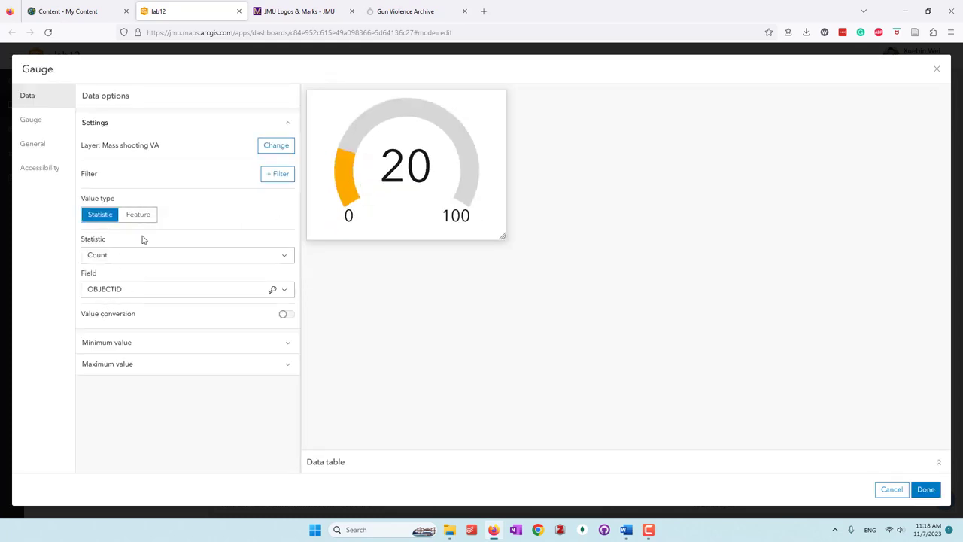
- Set the gauge's value to the Sum statistic of the Victims Killed field
click(113, 255)
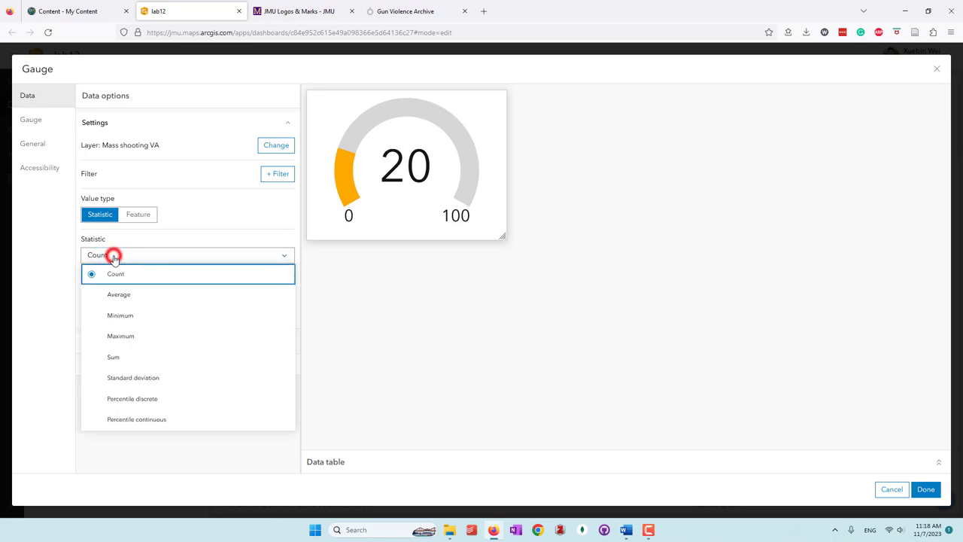
click(120, 358)
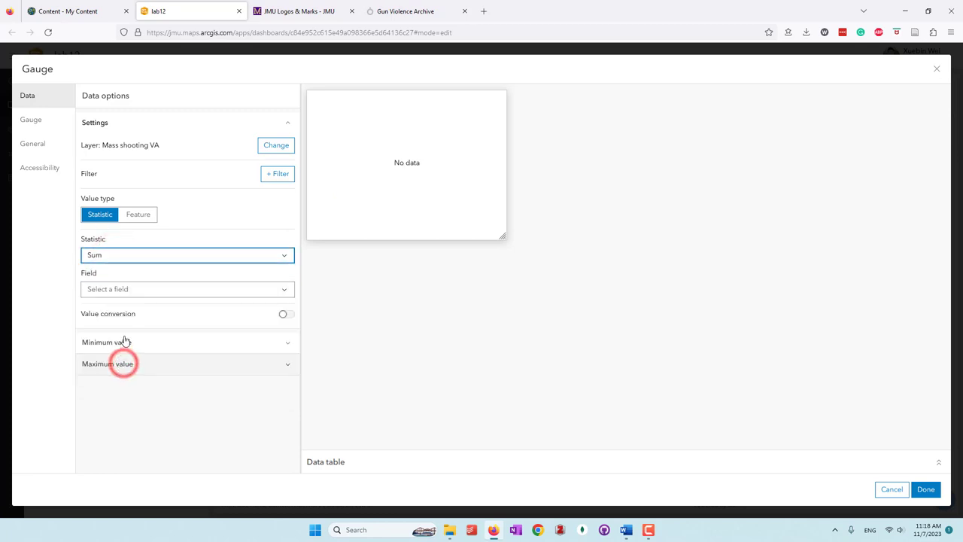
click(130, 289)
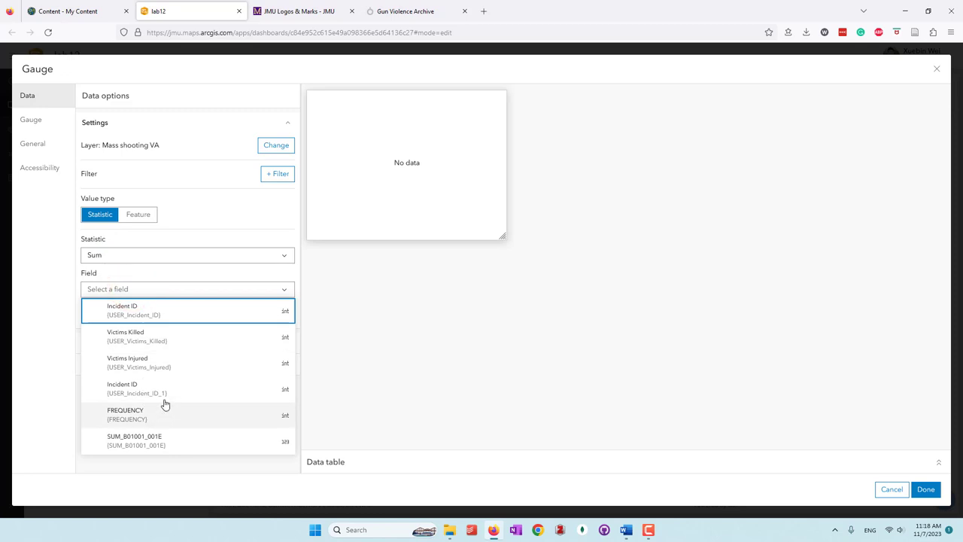
click(155, 335)
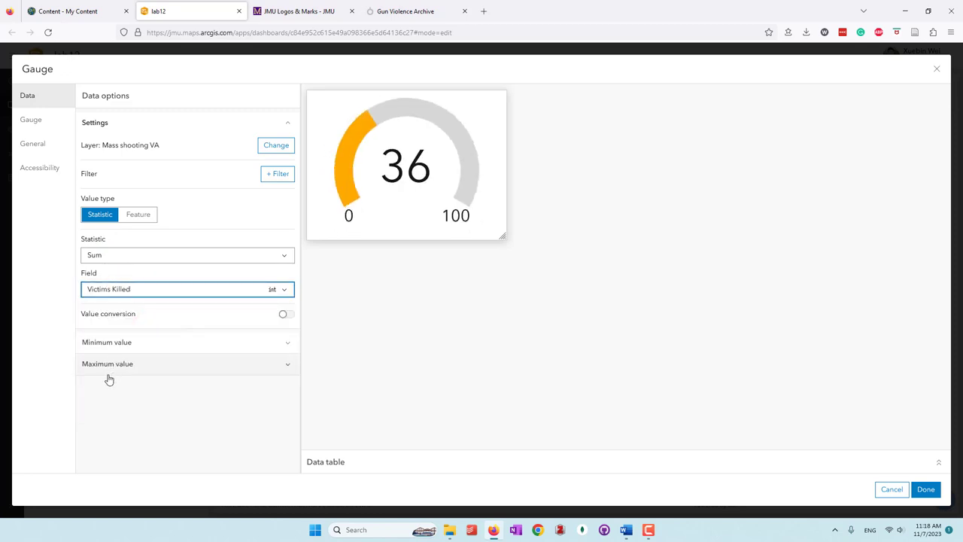
- Define the gauge's maximum value as a statistic, using the Sum of the Victims Killed field
click(143, 366)
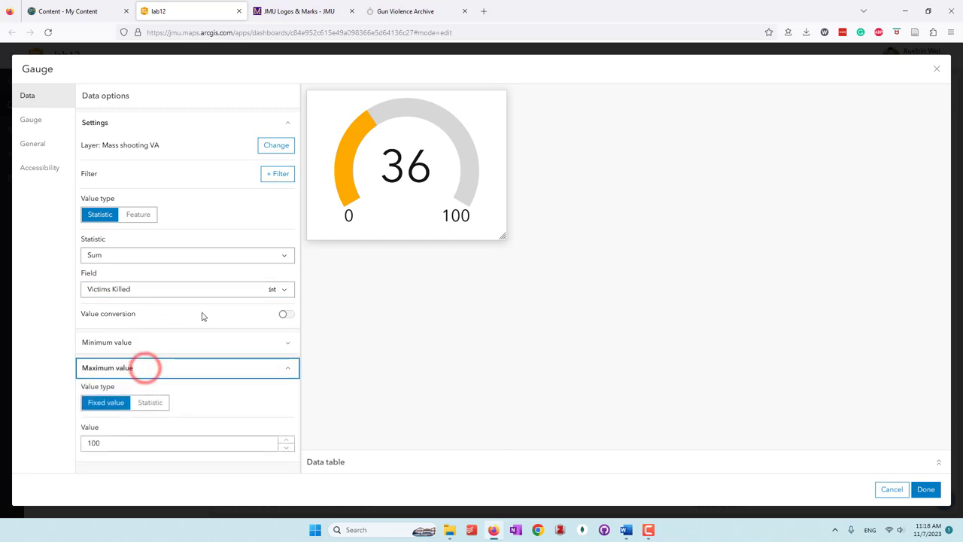
click(150, 402)
scroll(211, 365, down, 2)
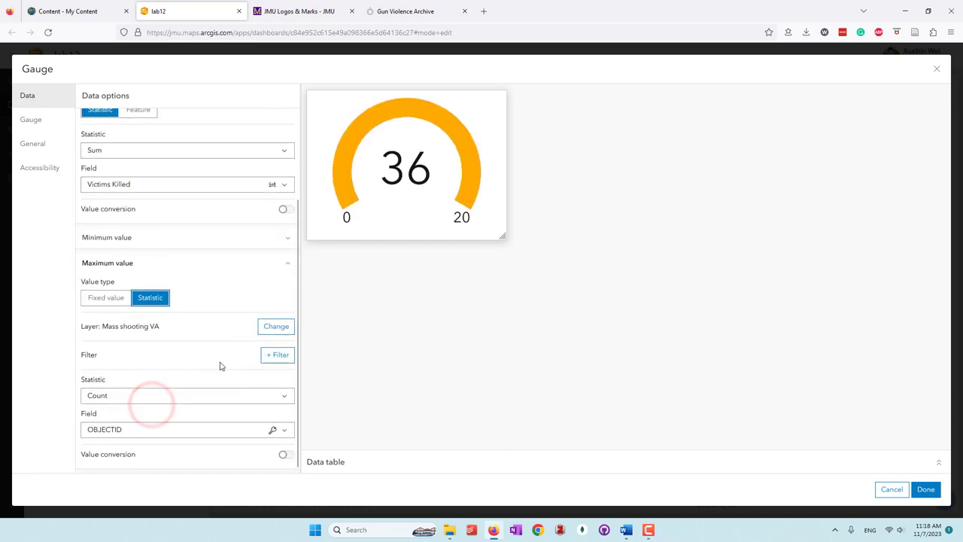
click(209, 395)
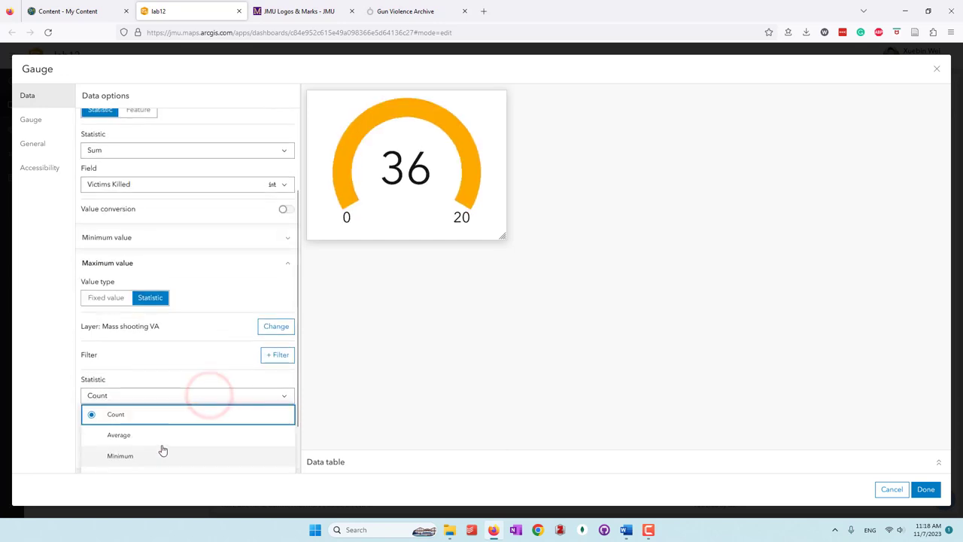
scroll(158, 450, down, 1)
click(153, 441)
click(154, 430)
click(162, 359)
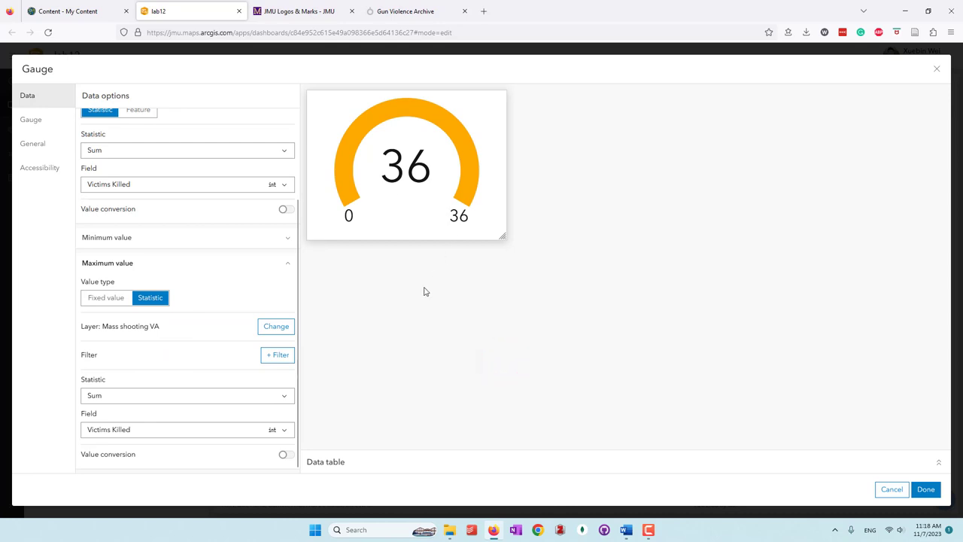
scroll(268, 294, up, 3)
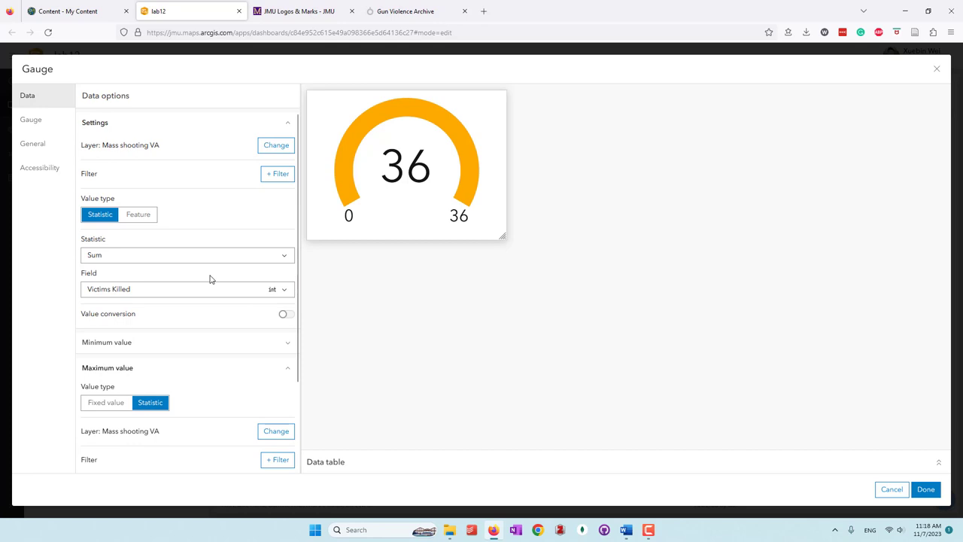
- Try the Circle and Half donut shapes for the gauge and restore the Horseshoe shape
click(46, 124)
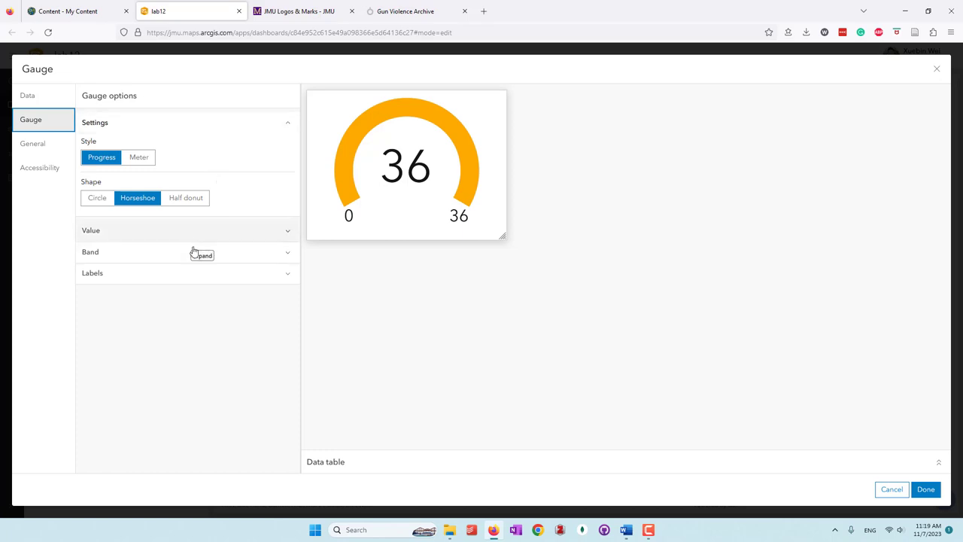
click(96, 201)
click(139, 200)
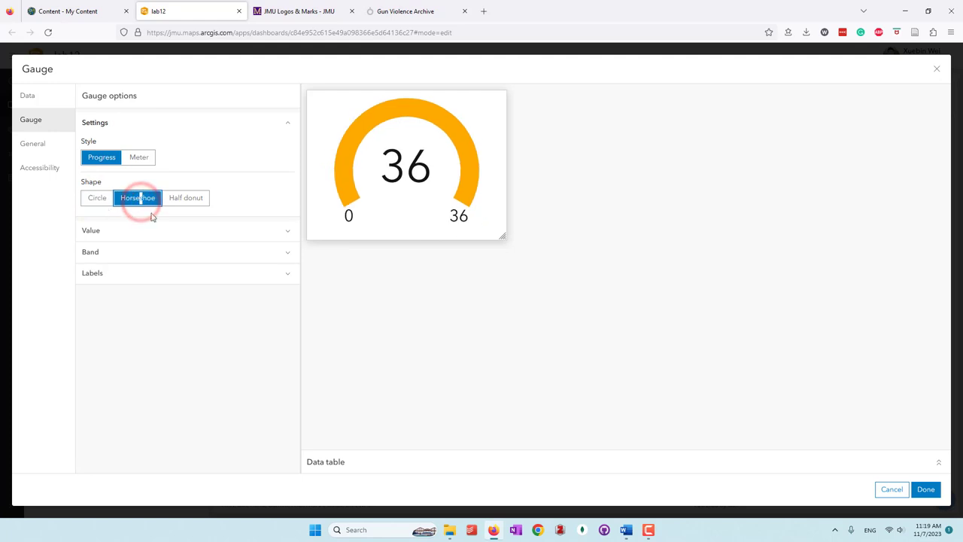
click(185, 201)
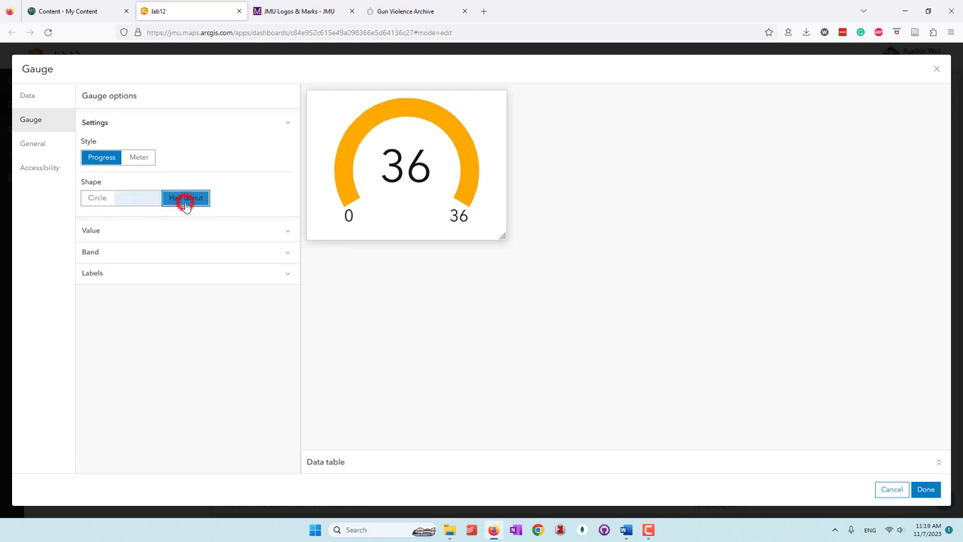
click(138, 201)
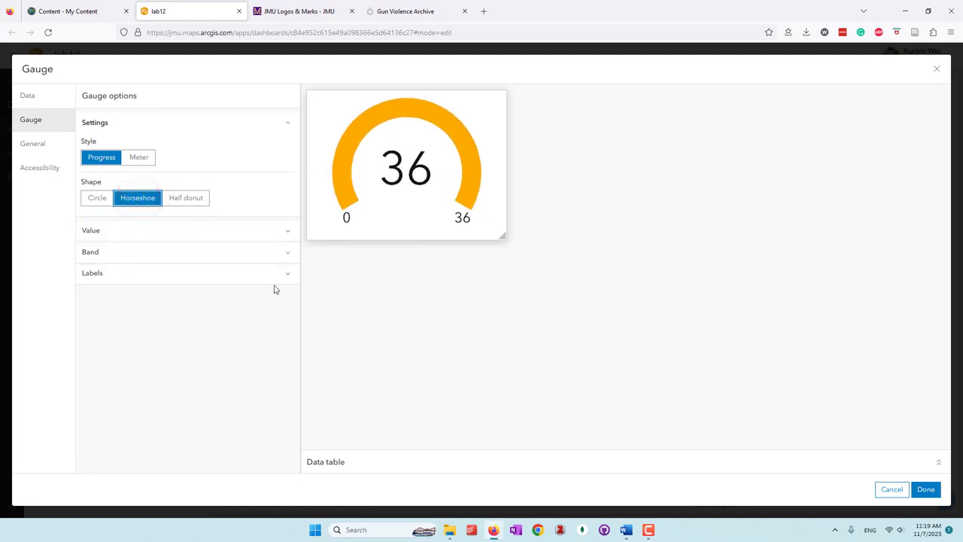
click(233, 234)
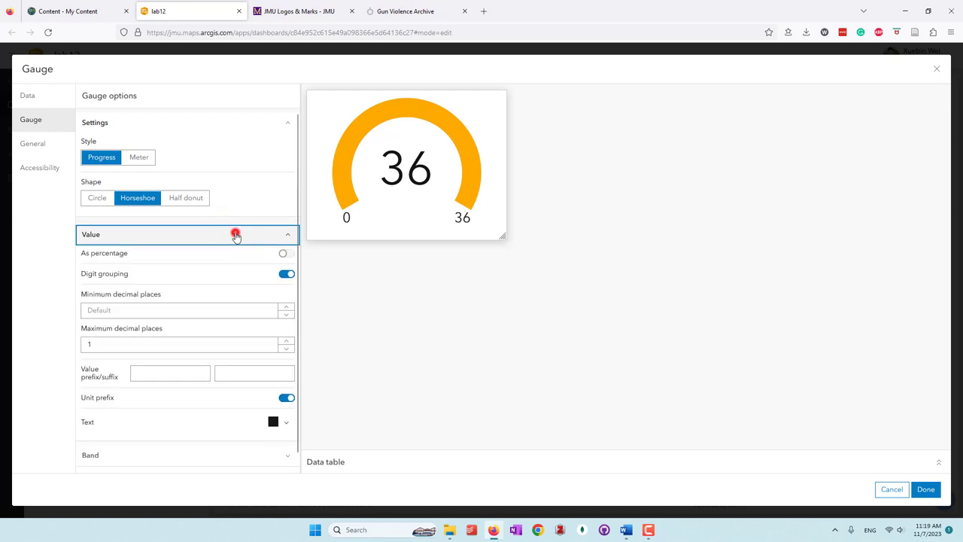
click(235, 235)
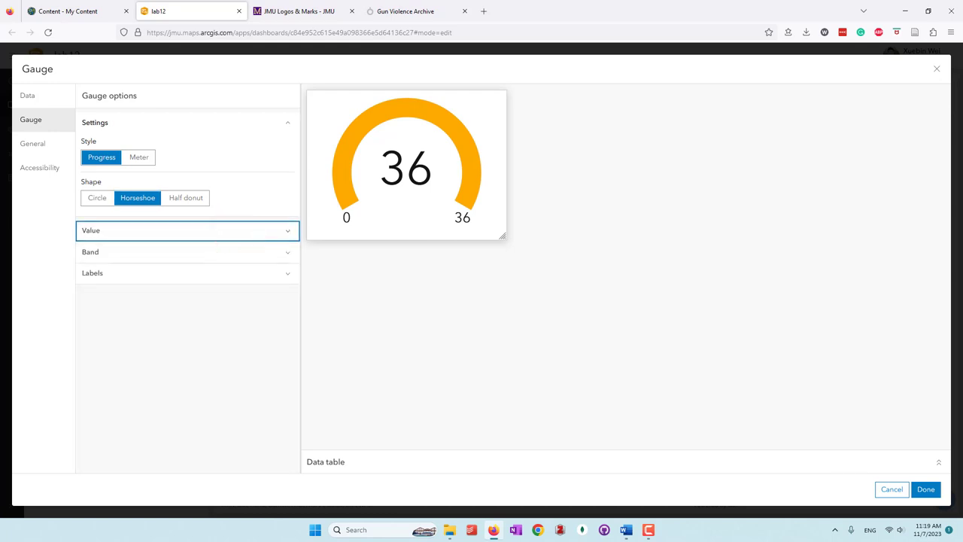
- Change the gauge's band color to an orange-red of about ff4300
click(231, 257)
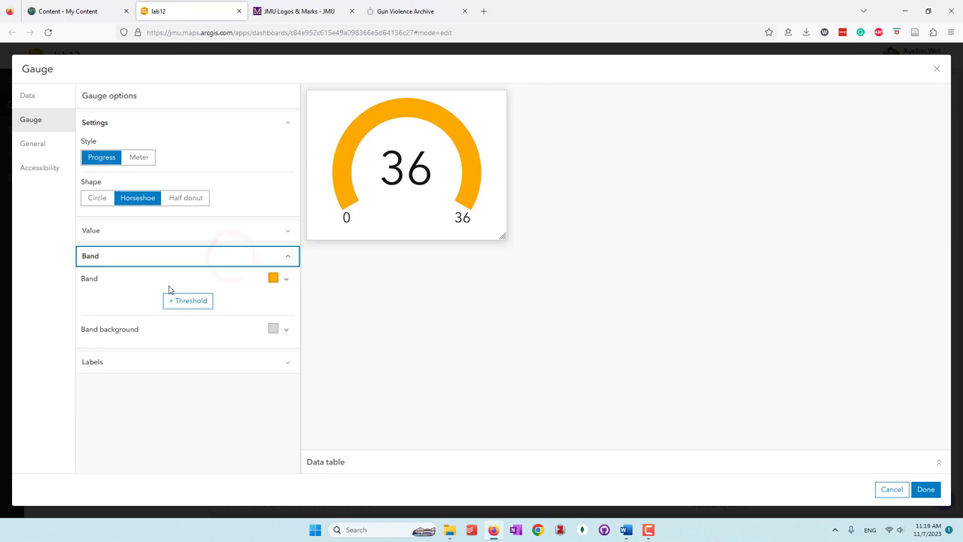
click(283, 282)
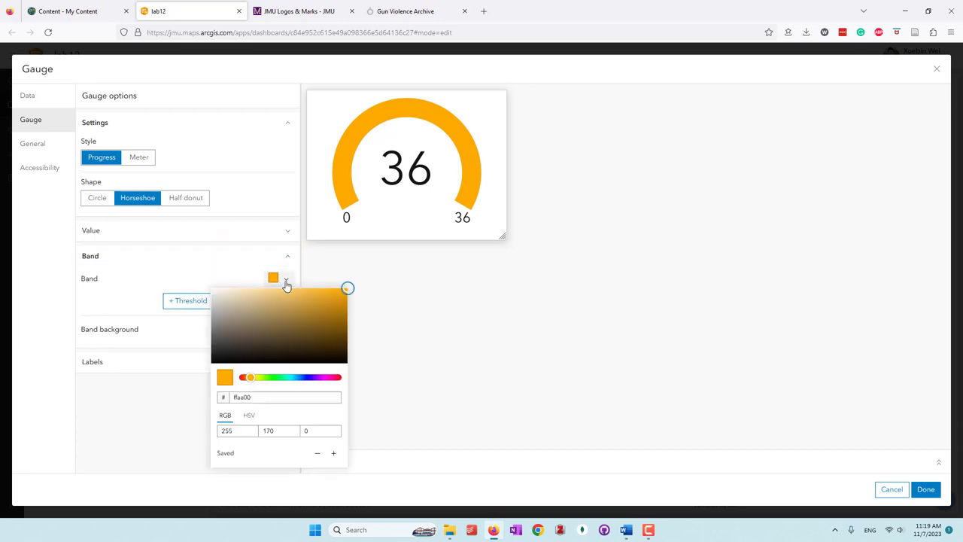
drag(253, 381, 244, 378)
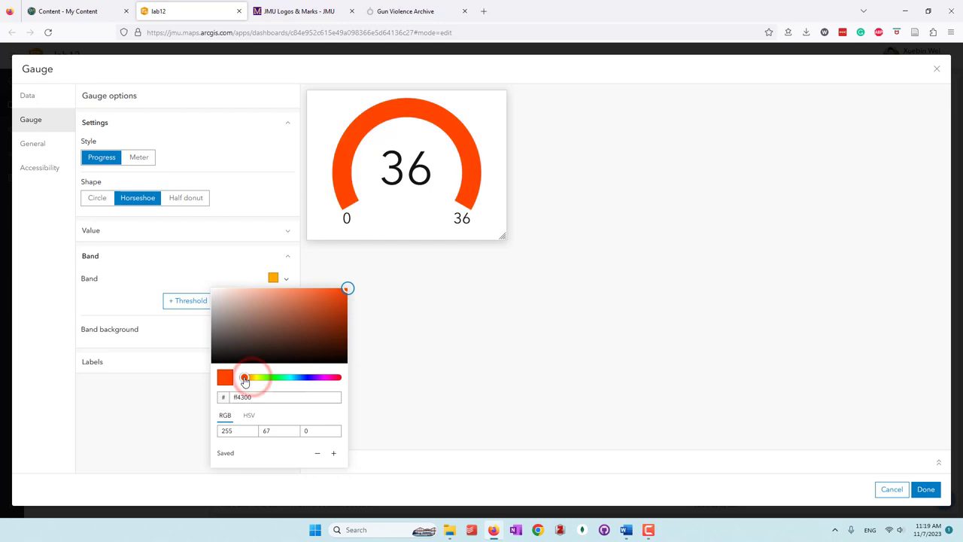
click(482, 323)
- Give the gauge the title "Sum of Victims Killed"
click(22, 146)
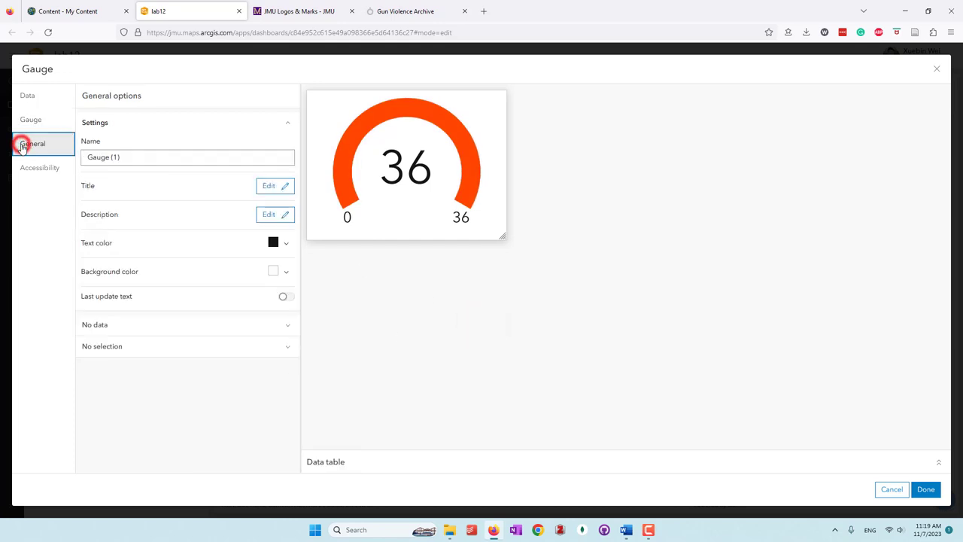
click(268, 188)
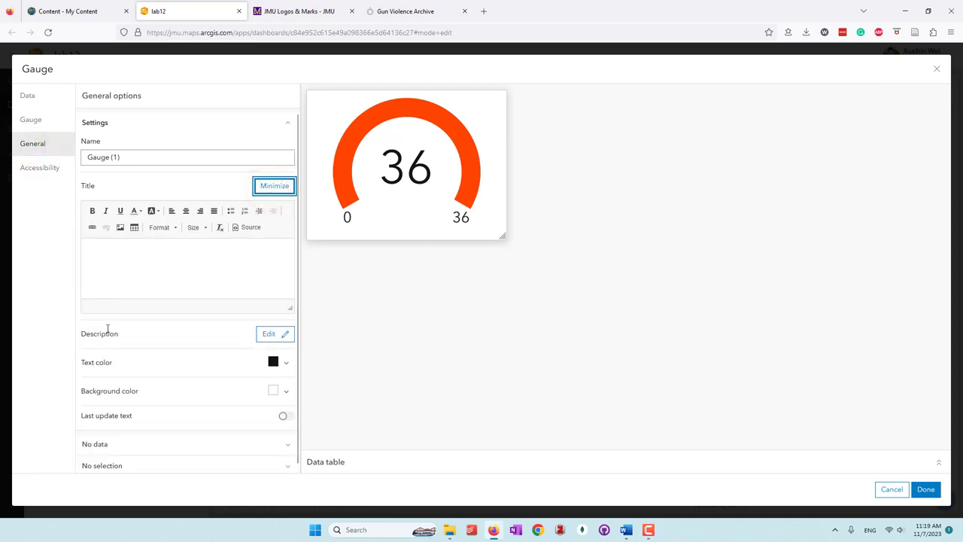
click(171, 276)
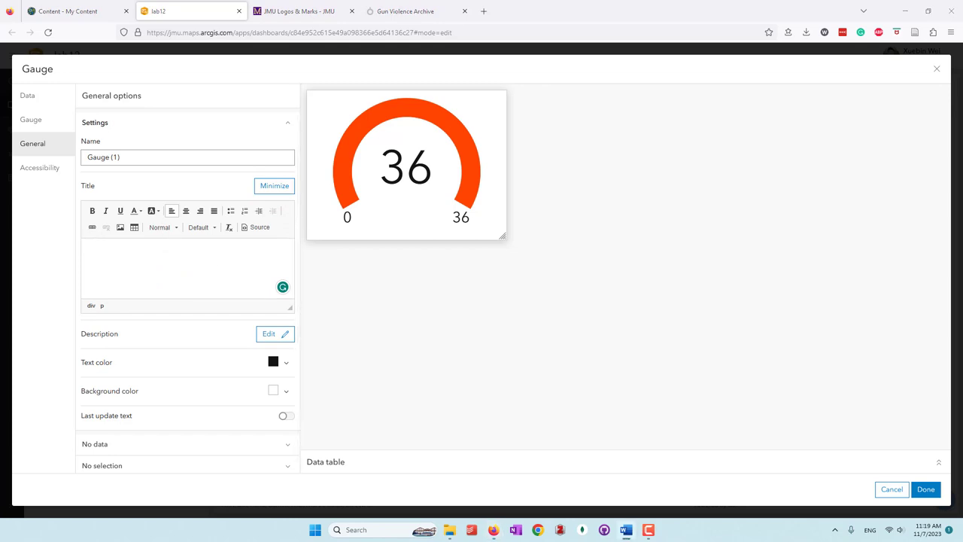
click(176, 268)
text(Sum of Victims Killed)
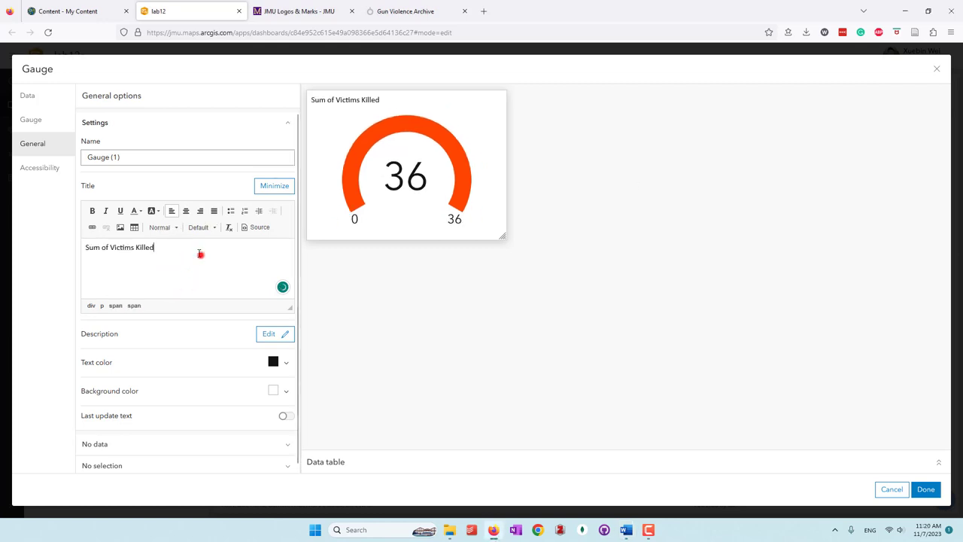
- Make the gauge's title bold and center it
triple_click(201, 255)
click(92, 211)
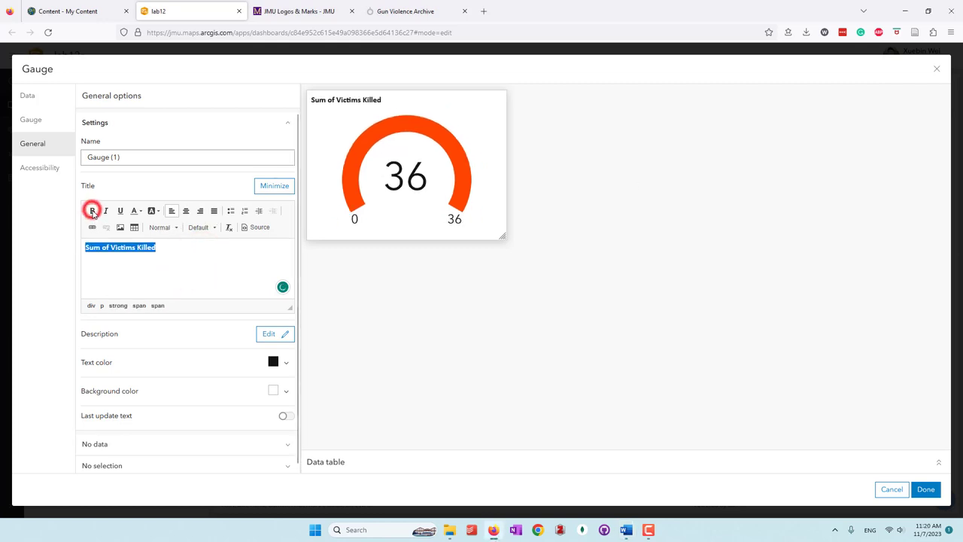
click(187, 212)
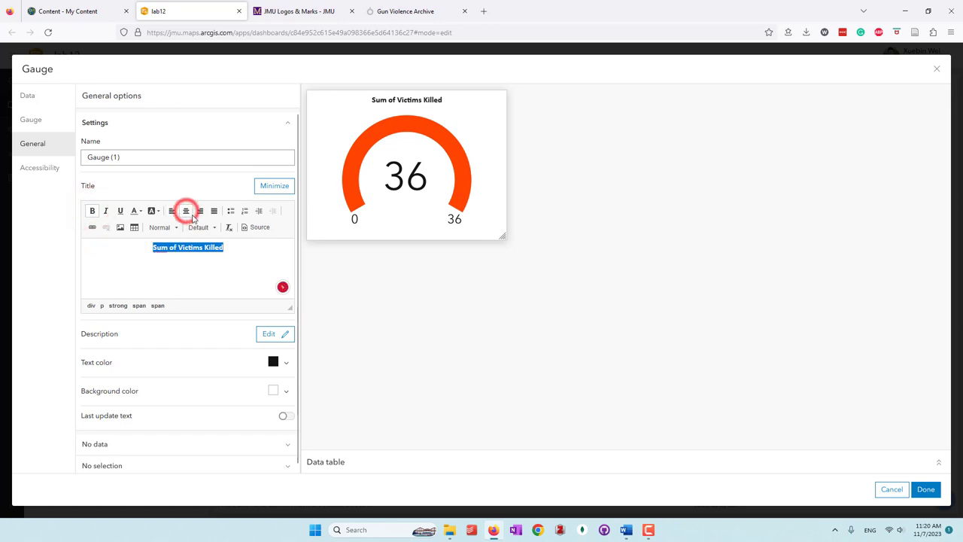
click(450, 306)
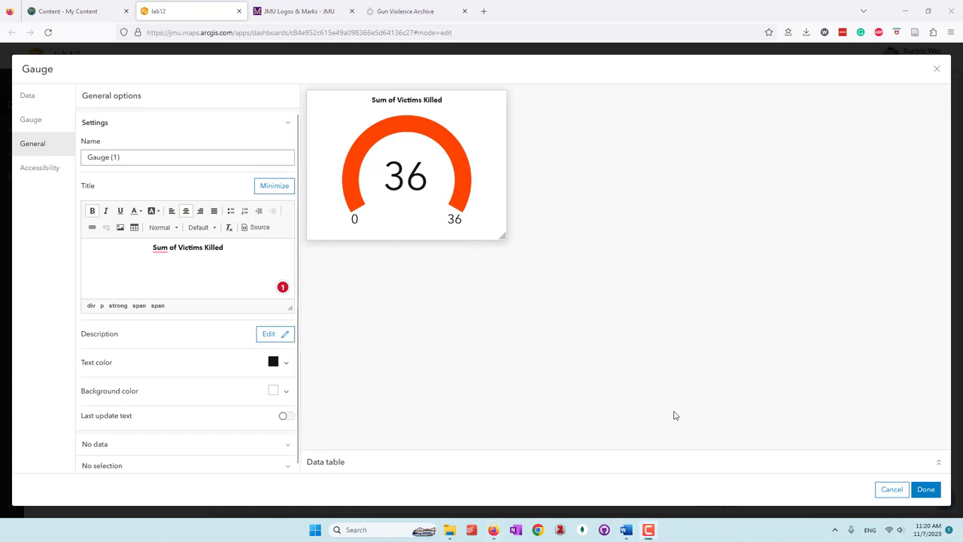
- Finish the Victims Killed gauge and narrow it to about a third of the row, widening the lab11 map
click(925, 489)
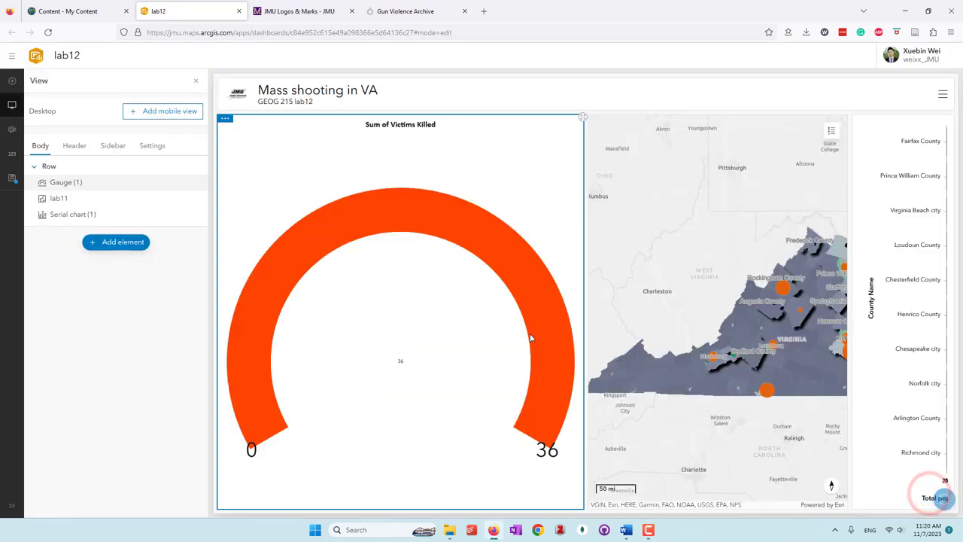
drag(585, 289, 468, 283)
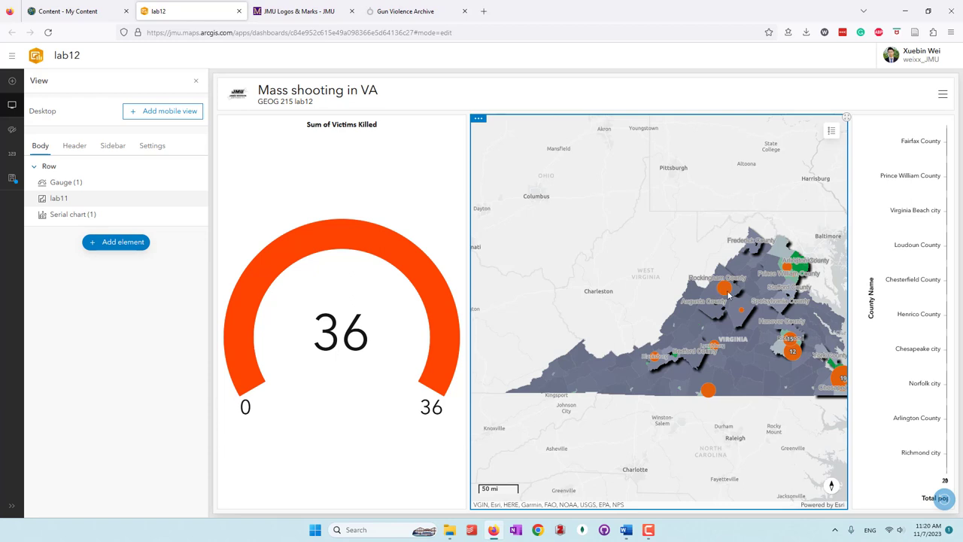
- Add a second gauge element based on the Mass shooting VA layer from the lab11 map
click(113, 243)
click(122, 348)
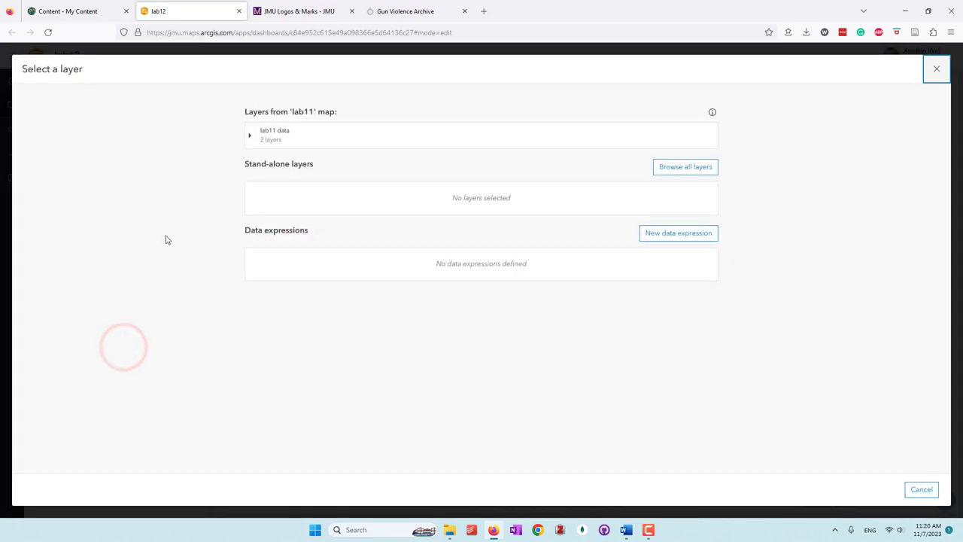
click(249, 134)
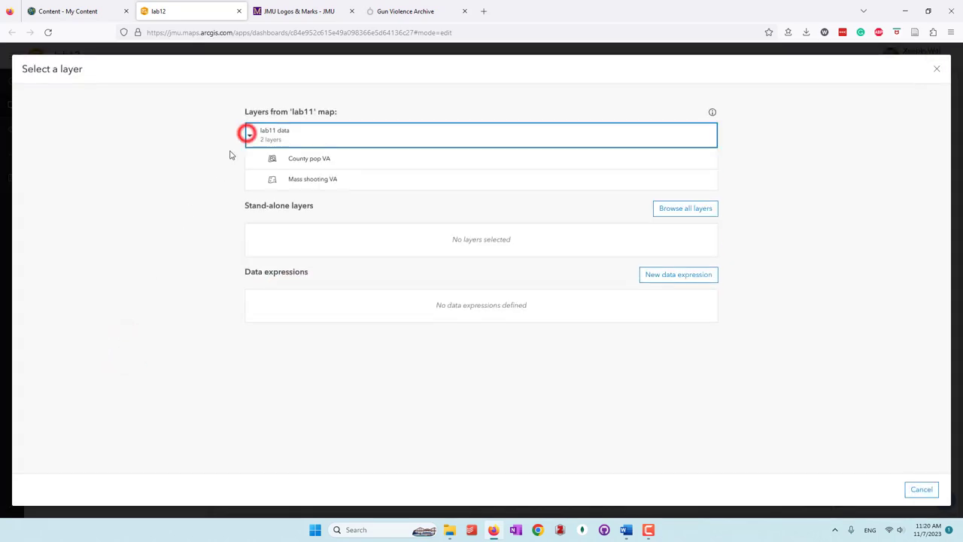
click(357, 183)
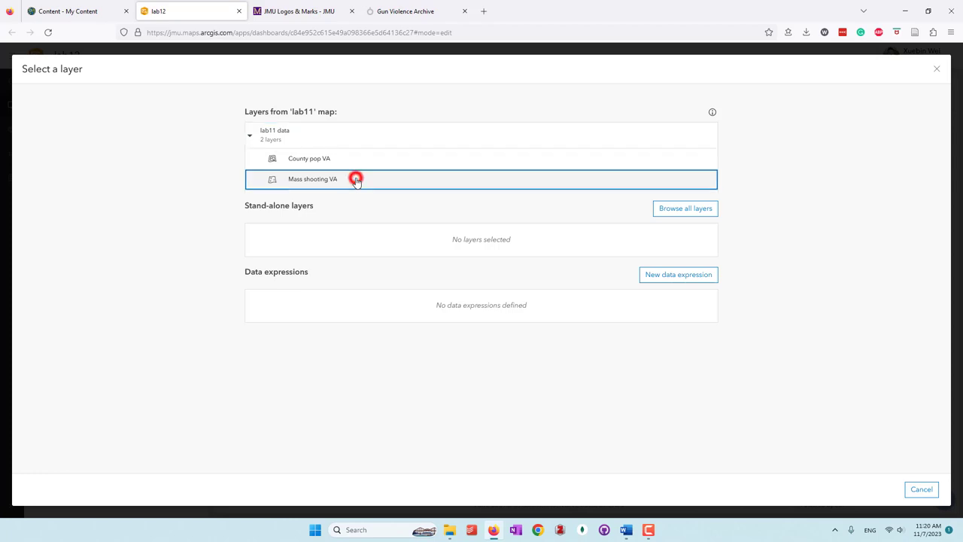
- Set the second gauge's value to the Sum statistic of the Victims Injured field
click(131, 254)
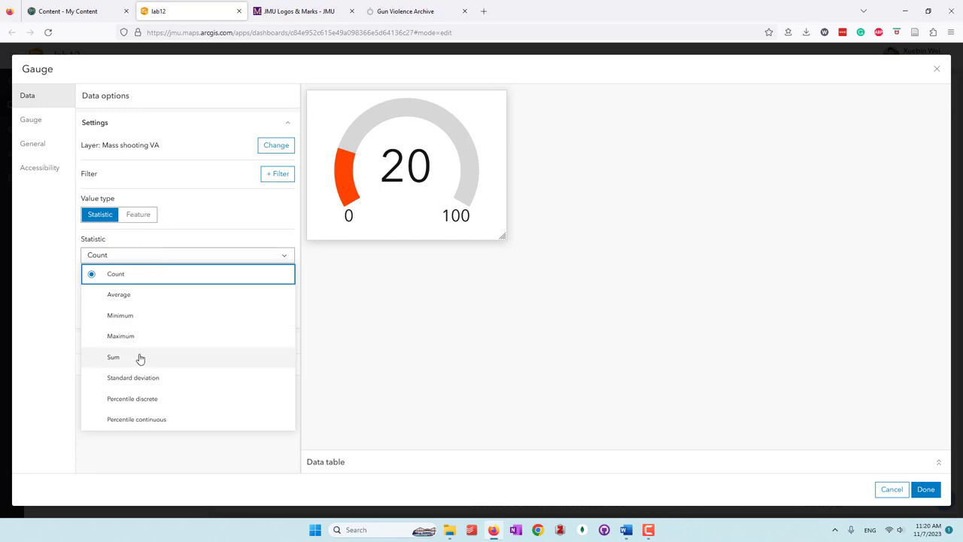
click(140, 358)
click(139, 288)
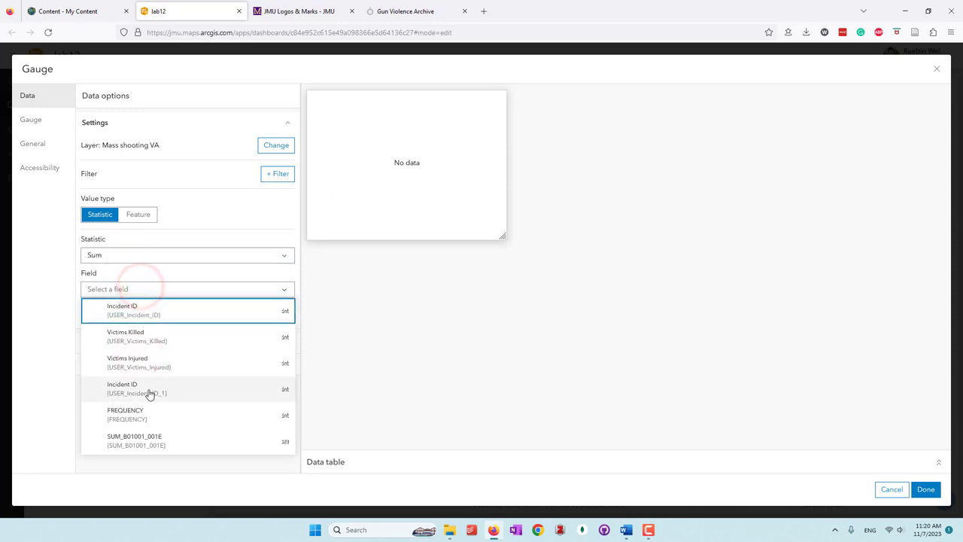
click(167, 365)
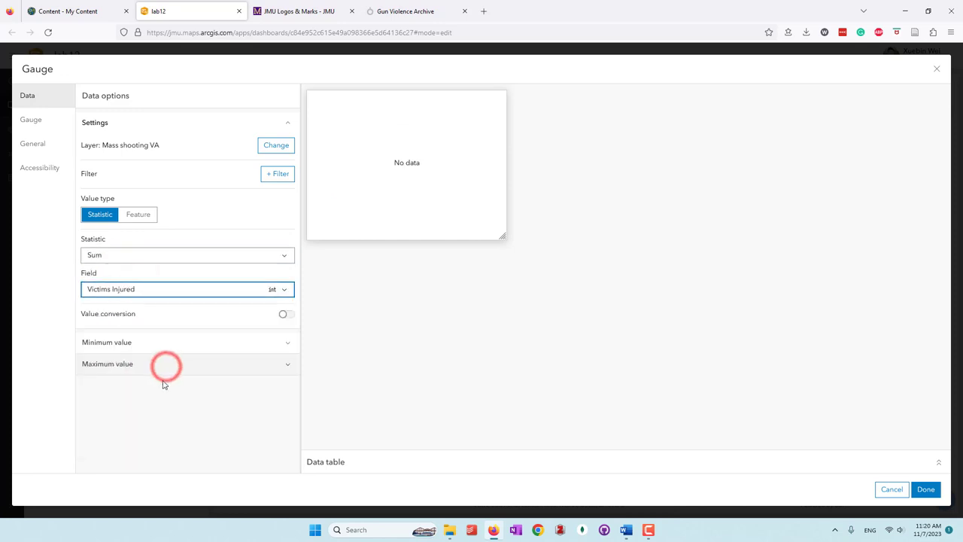
- Define the second gauge's maximum value as a statistic, using the Sum of the Victims Injured field
click(168, 366)
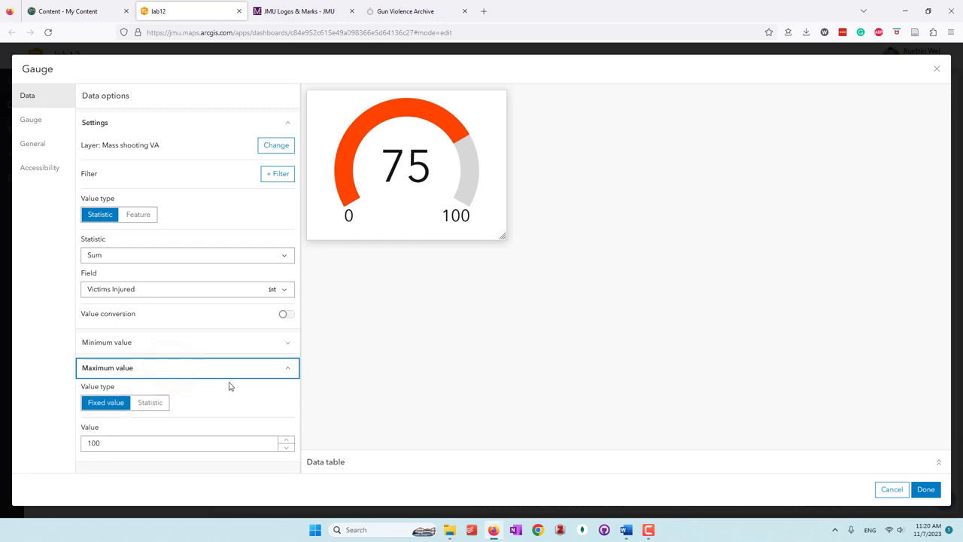
click(150, 401)
scroll(234, 383, down, 2)
click(152, 396)
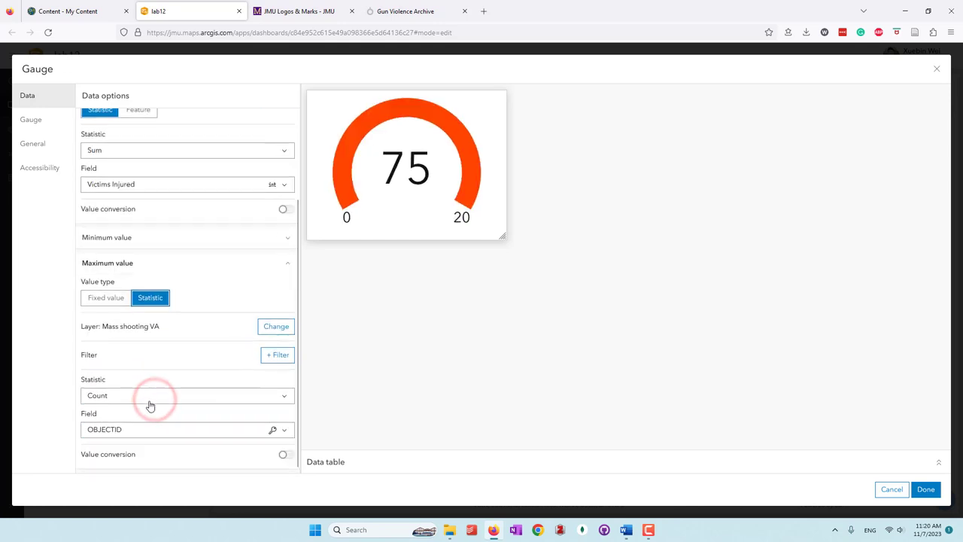
scroll(148, 439, down, 2)
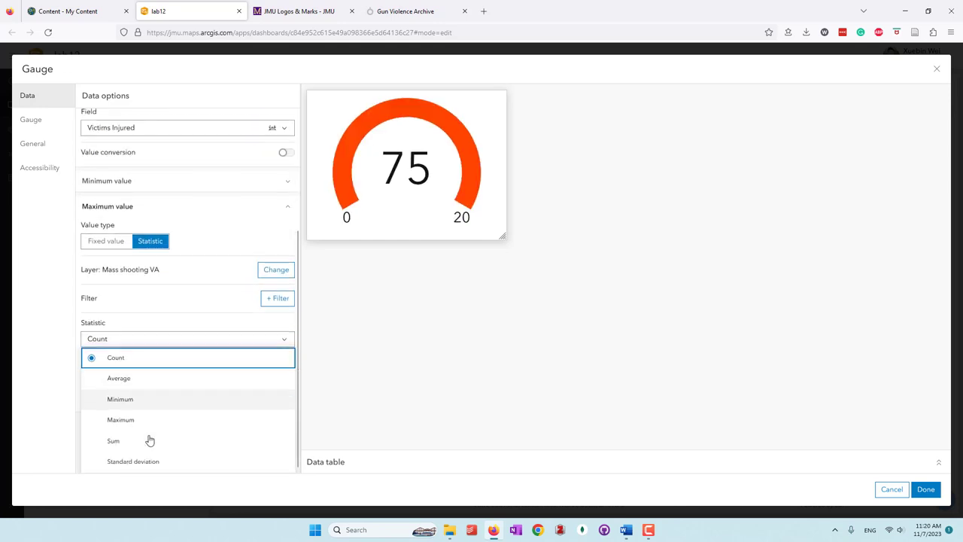
click(144, 441)
click(167, 430)
scroll(195, 417, down, 3)
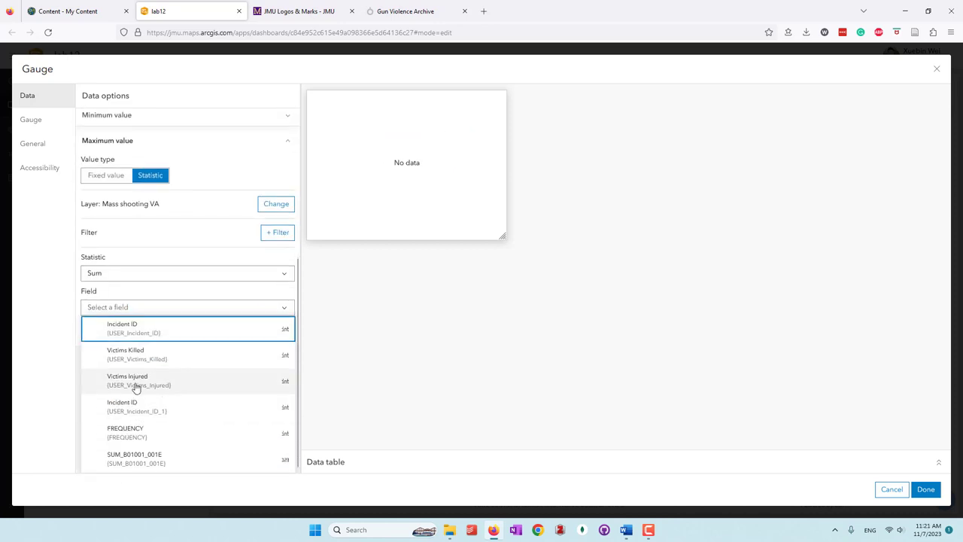
click(134, 382)
click(531, 376)
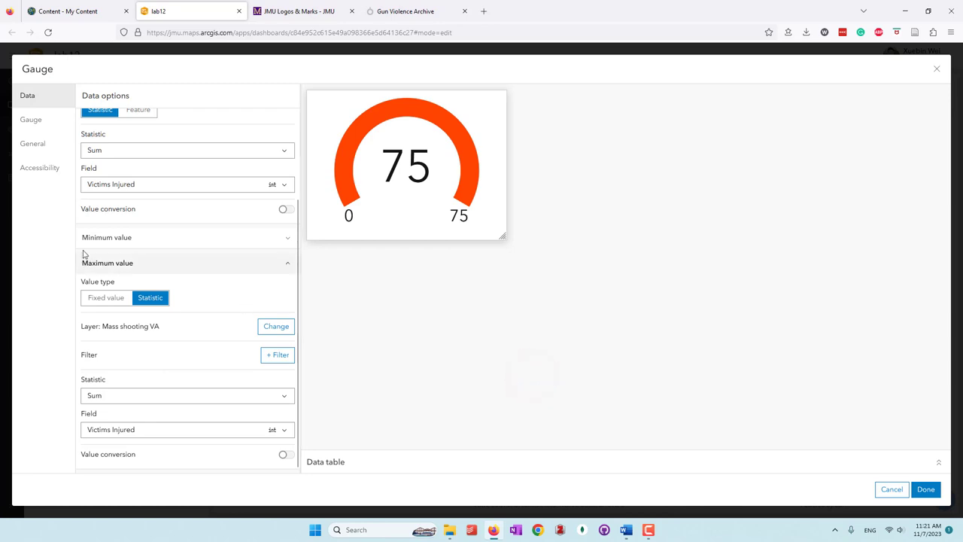
- Change the second gauge's band color to a muted orange, slightly darker and less saturated than the first gauge's
click(32, 128)
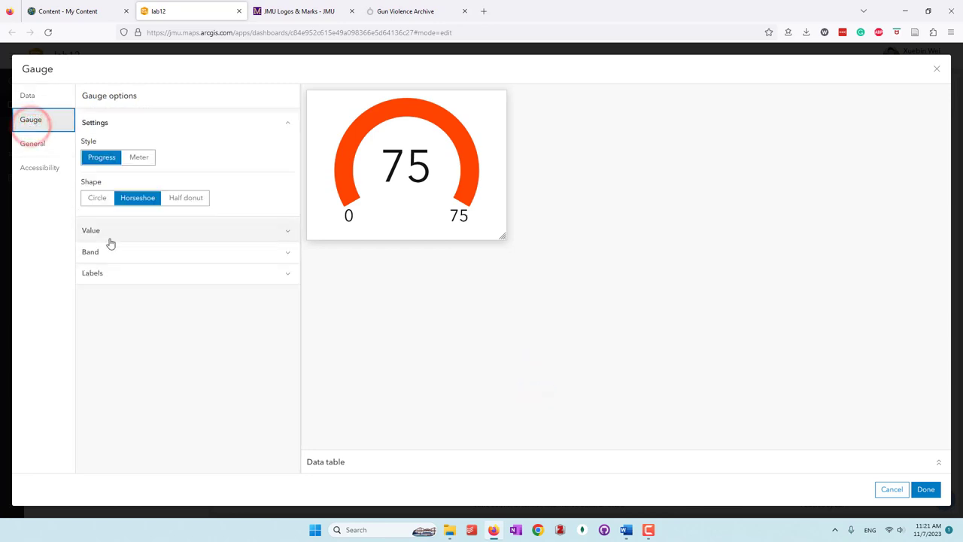
click(166, 255)
click(273, 278)
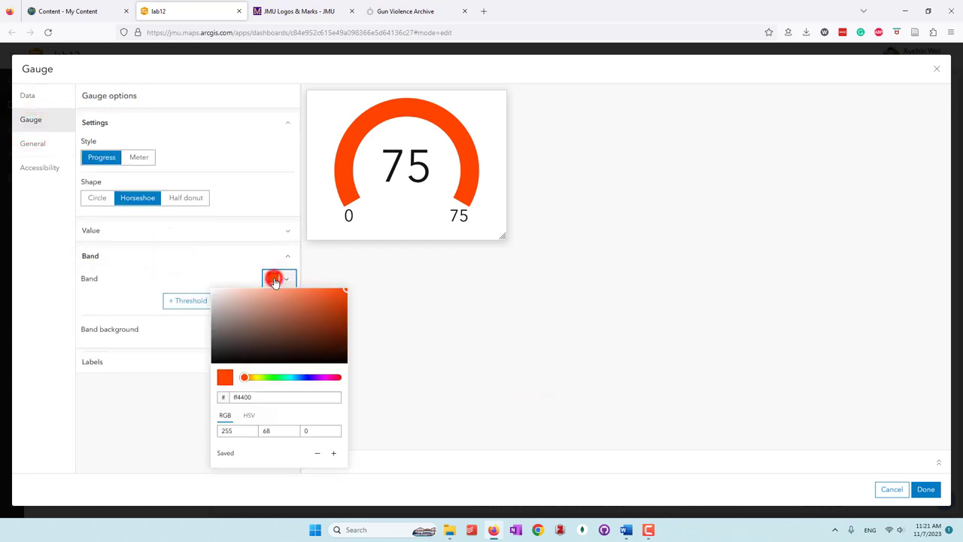
drag(245, 382, 245, 382)
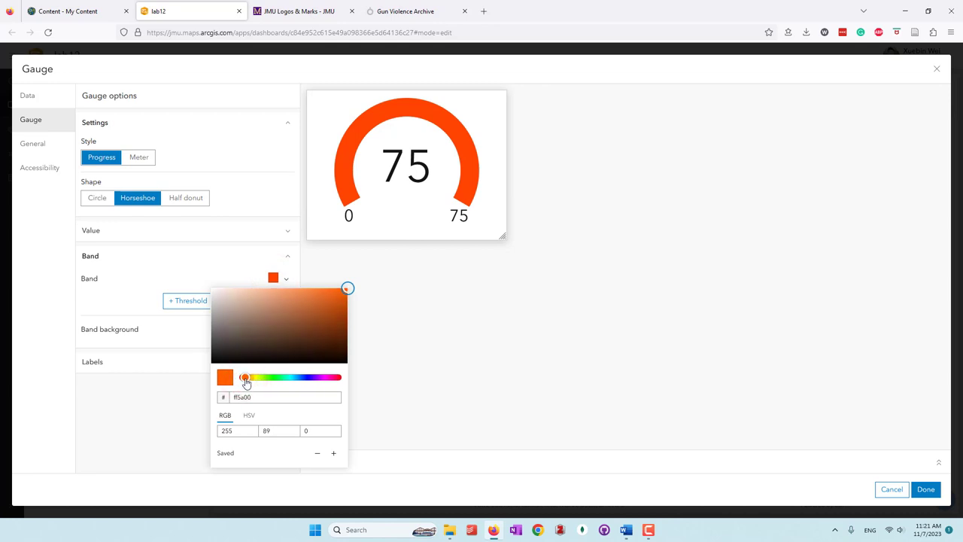
click(338, 308)
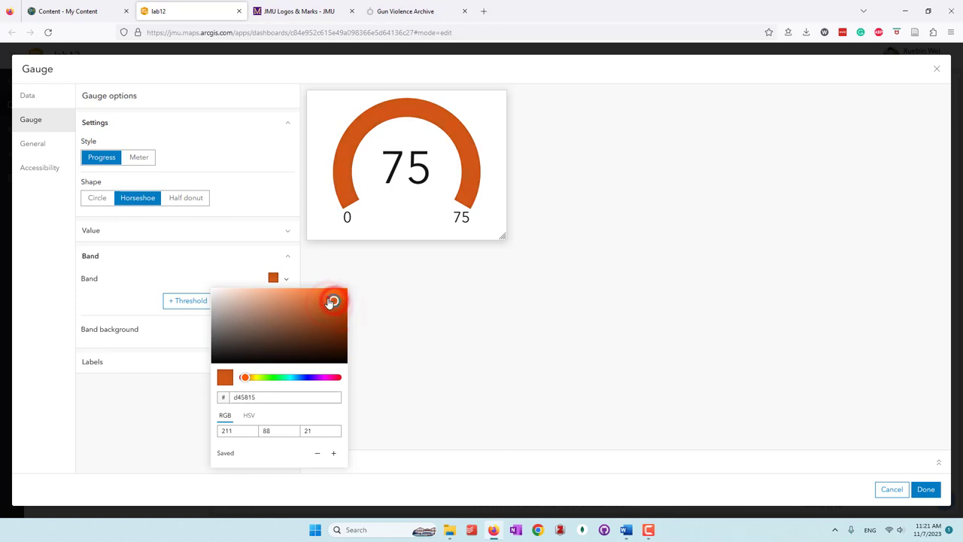
click(328, 299)
click(446, 319)
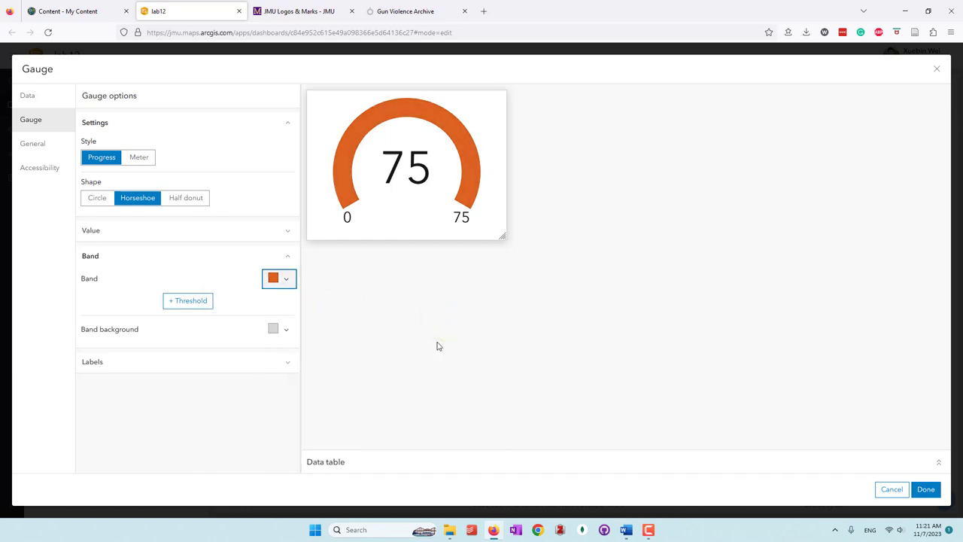
- Give the second gauge the title "Sum of Victims Injured"
click(31, 144)
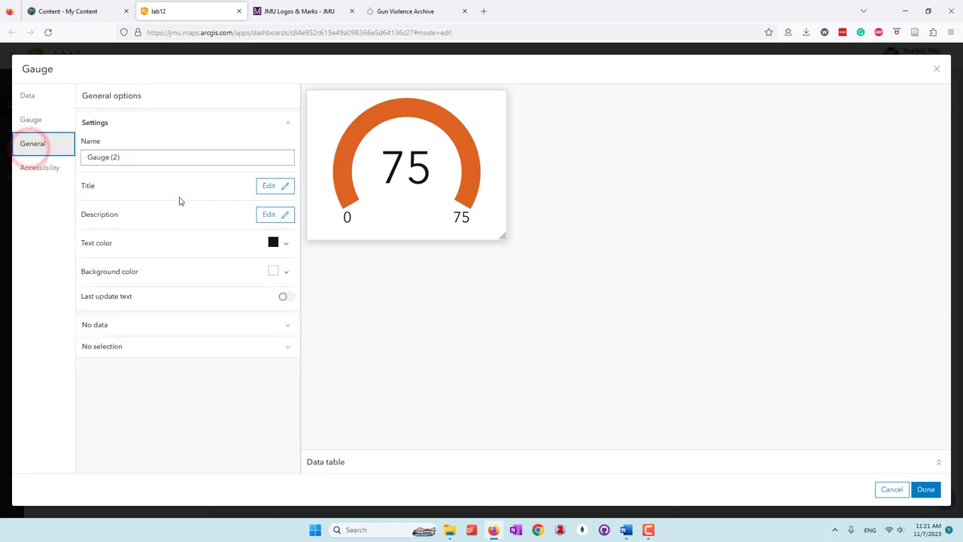
click(271, 188)
click(168, 278)
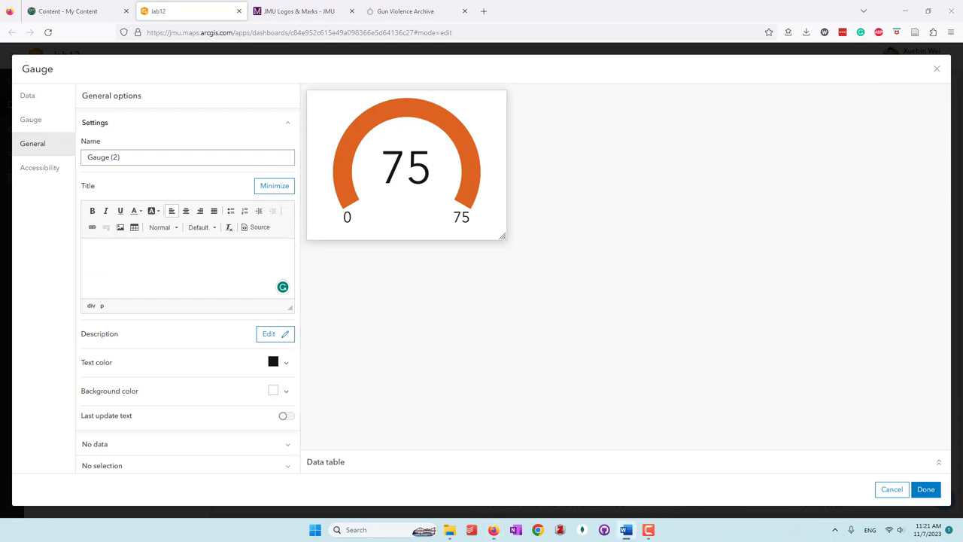
click(178, 278)
text(Sum of Victims Injured)
- Make the "Sum of Victims Injured" title bold and centered, and finish configuring the gauge
triple_click(198, 256)
click(93, 211)
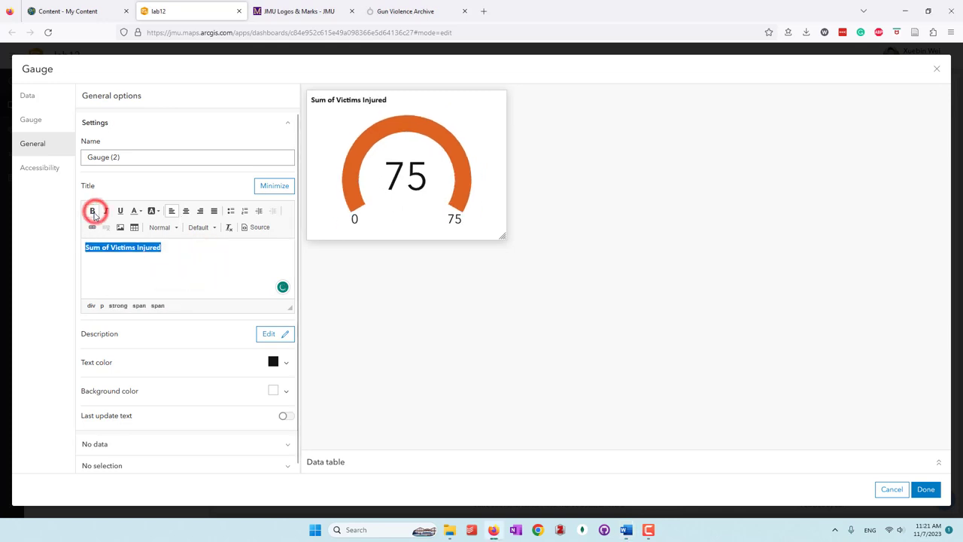
click(185, 210)
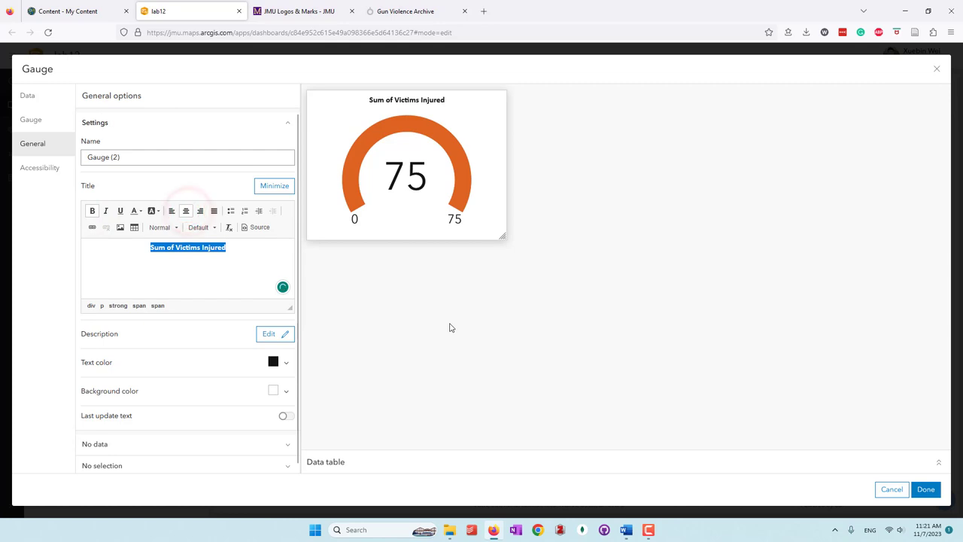
click(208, 279)
click(509, 324)
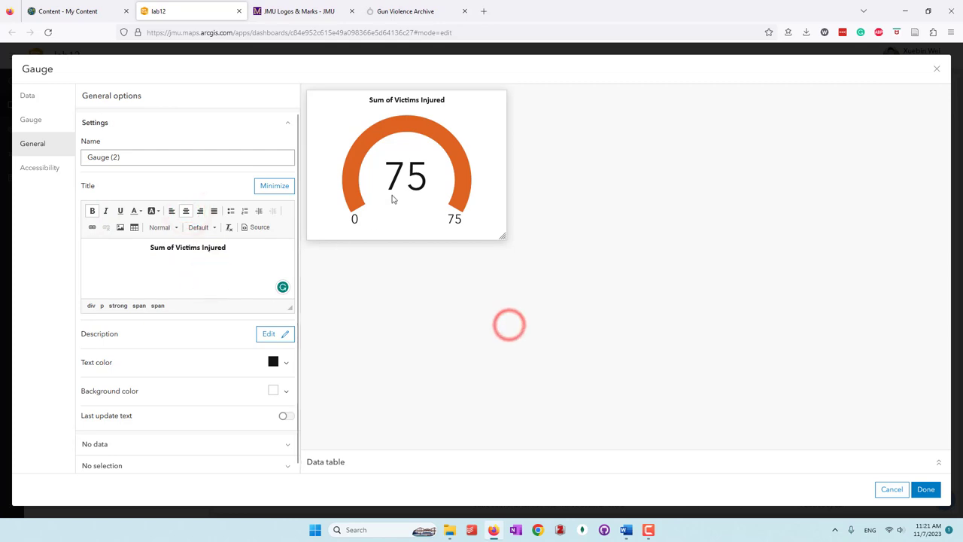
click(924, 489)
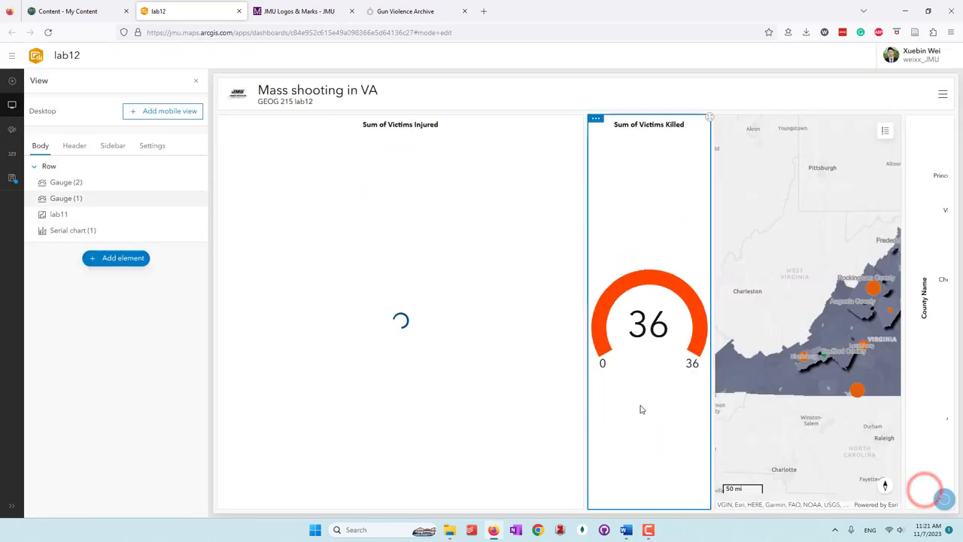
- Dock the Sum of Victims Injured gauge below the Sum of Victims Killed gauge so both share one column
drag(226, 120, 622, 455)
drag(643, 485, 644, 512)
click(335, 311)
click(605, 307)
scroll(580, 297, down, 2)
scroll(706, 352, up, 1)
scroll(705, 352, down, 1)
click(305, 275)
click(283, 283)
click(285, 283)
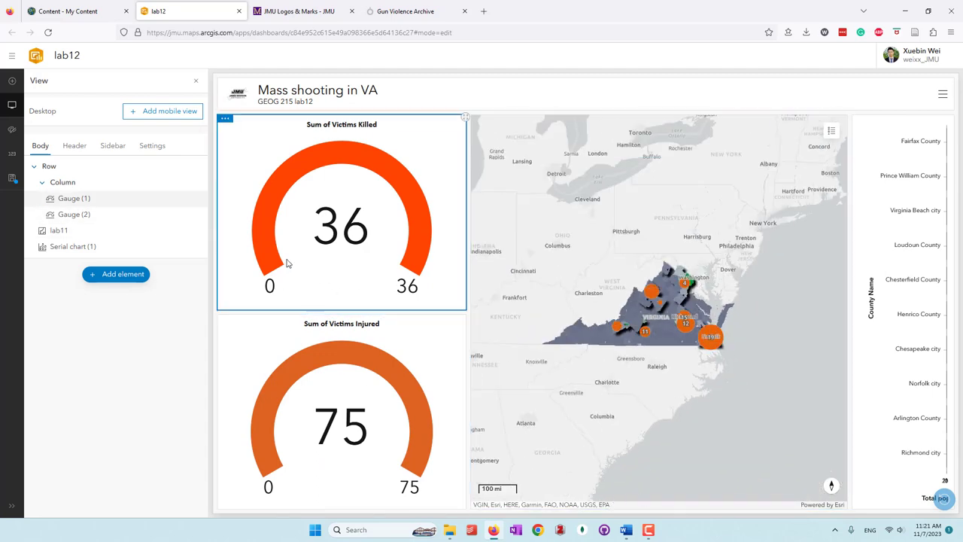
click(234, 339)
click(232, 173)
click(364, 364)
click(393, 272)
click(394, 387)
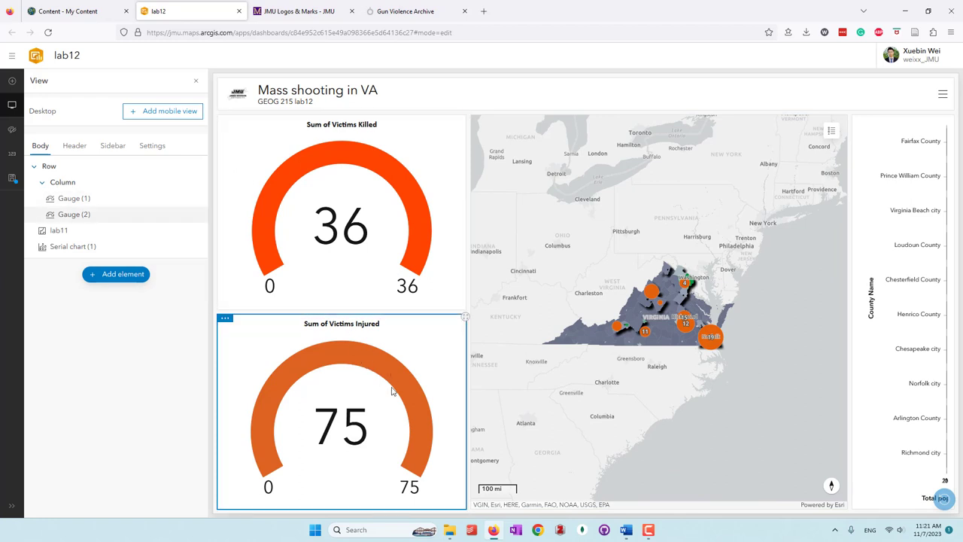
- Widen the county population chart by moving its border with the map toward the map
click(848, 380)
drag(849, 376, 807, 381)
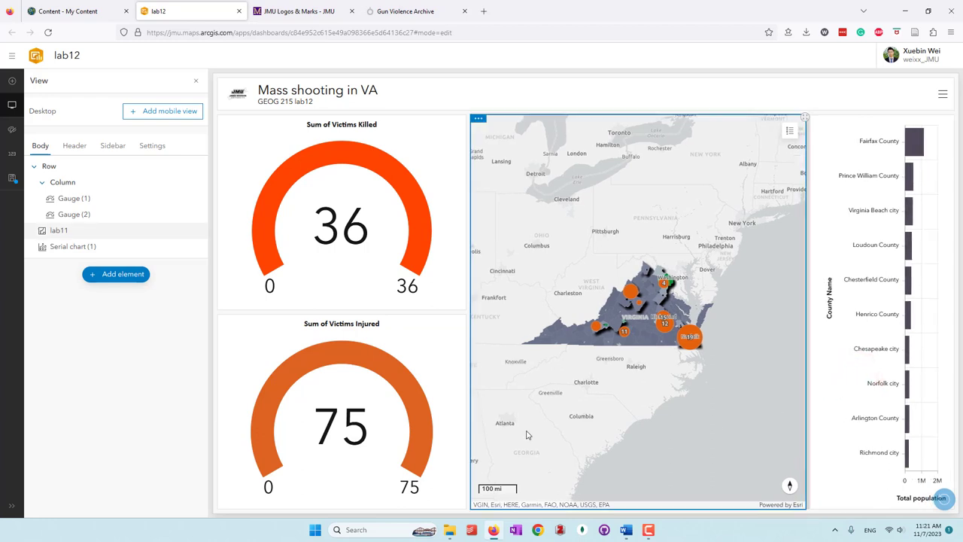
click(436, 435)
click(928, 351)
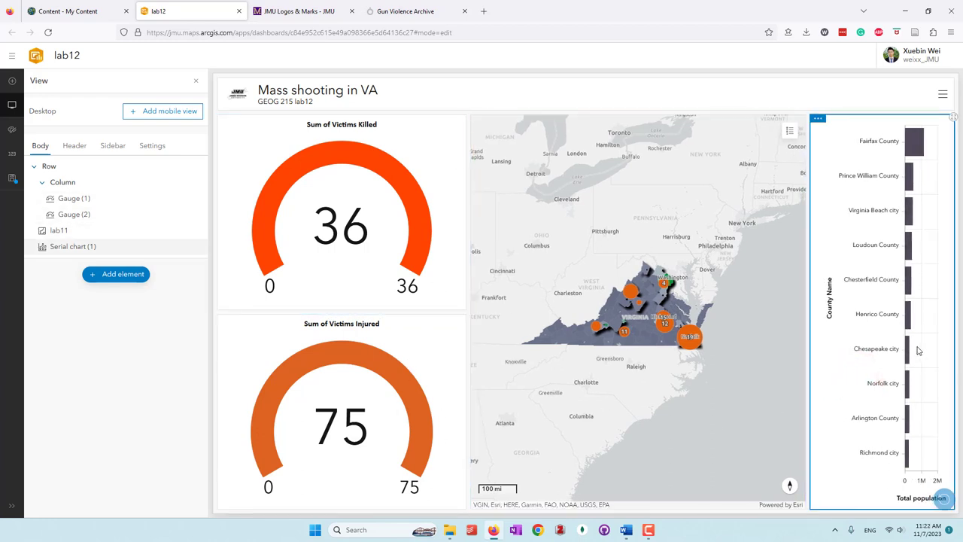
click(124, 335)
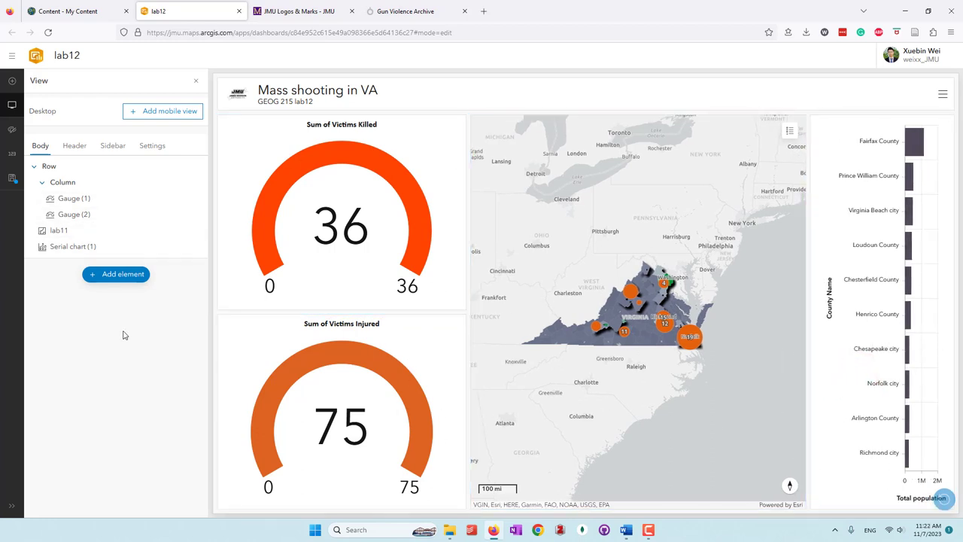
- Add a rich text element containing a sentence that counties with high population density have more injuries
click(124, 274)
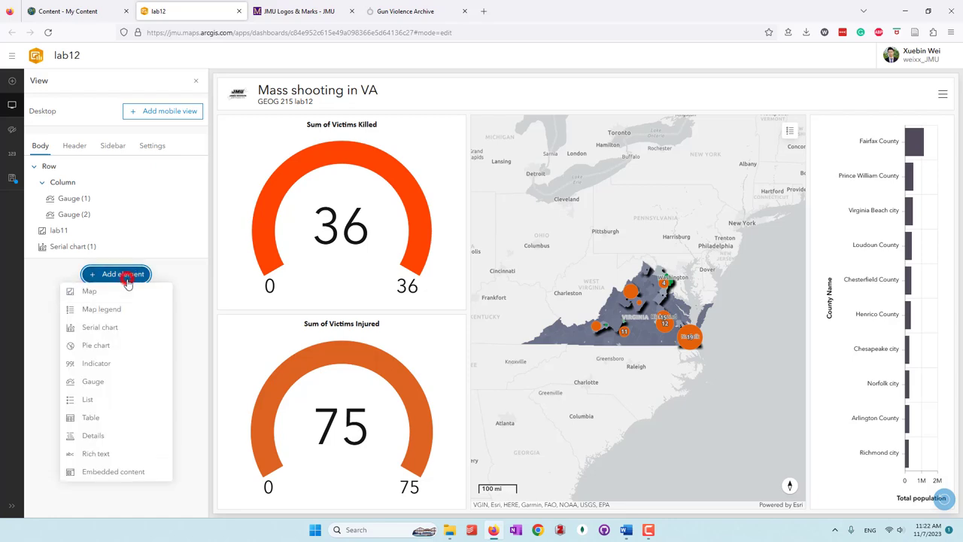
click(102, 455)
click(174, 343)
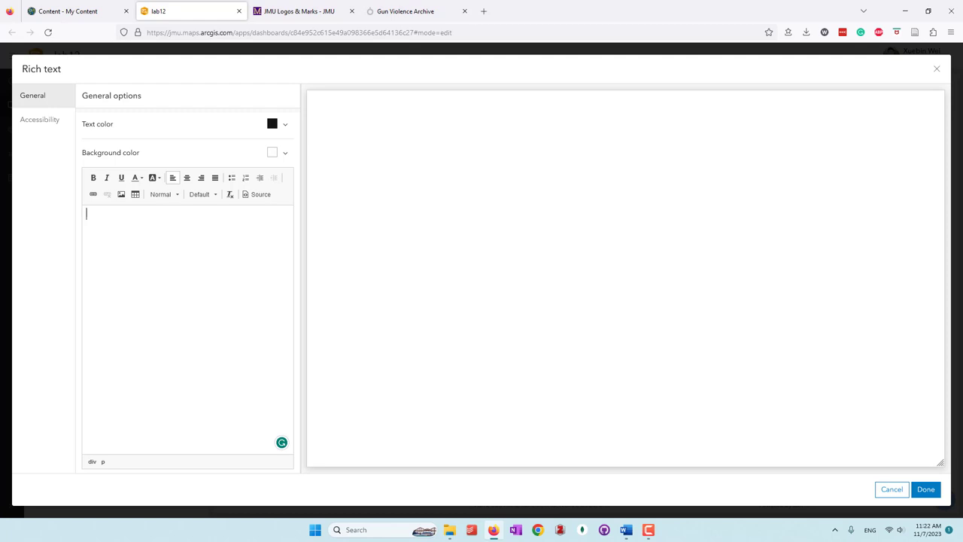
click(172, 300)
text(Counties with high peopulation desn)
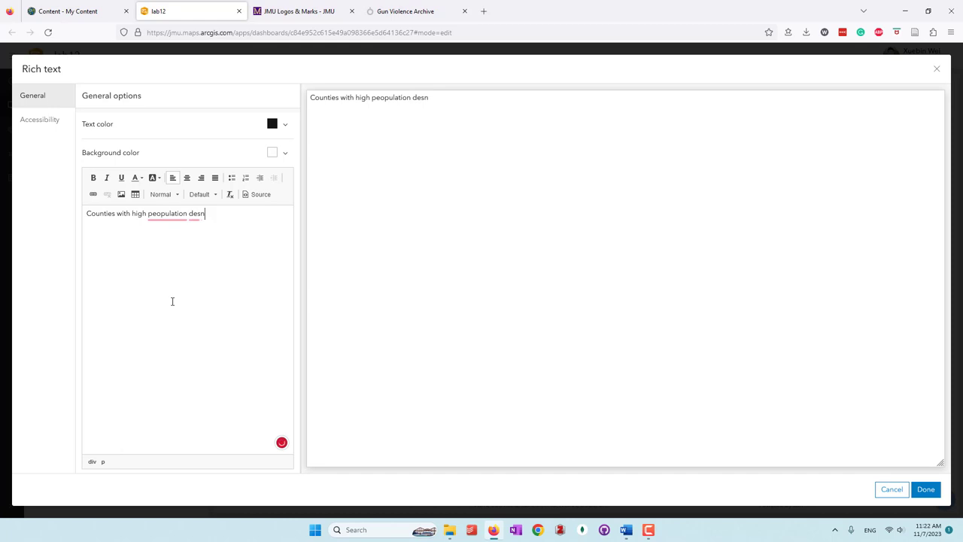
key(BackSpace)
key(BackSpace)
text(nsity have more injureis.)
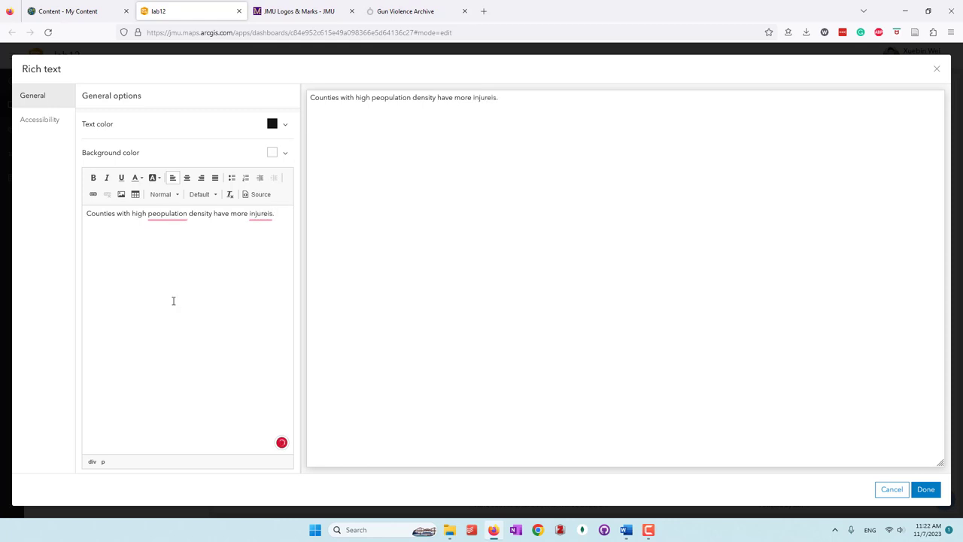
- Correct the spelling so the sentence reads "Counties with high population density have more injuries." on a single line
click(241, 282)
click(288, 210)
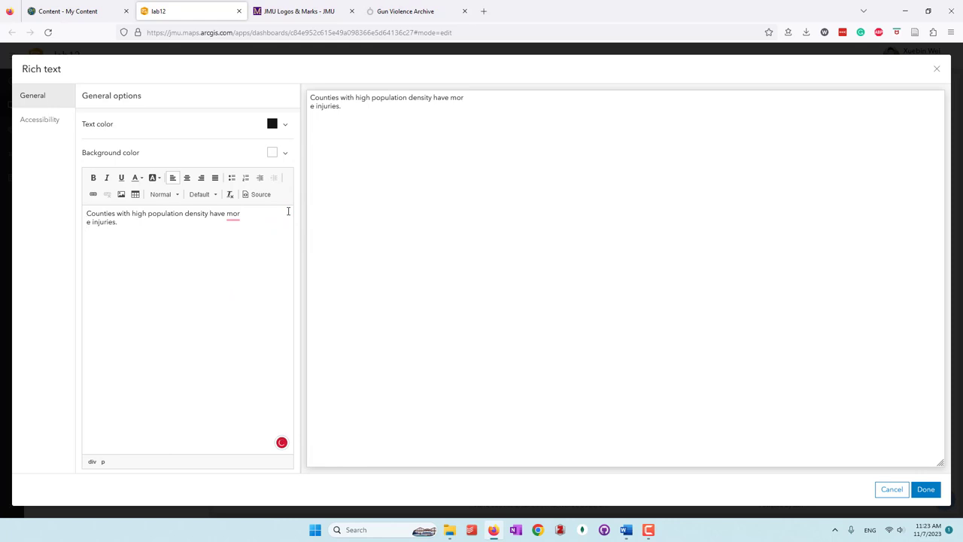
key(BackSpace)
click(287, 212)
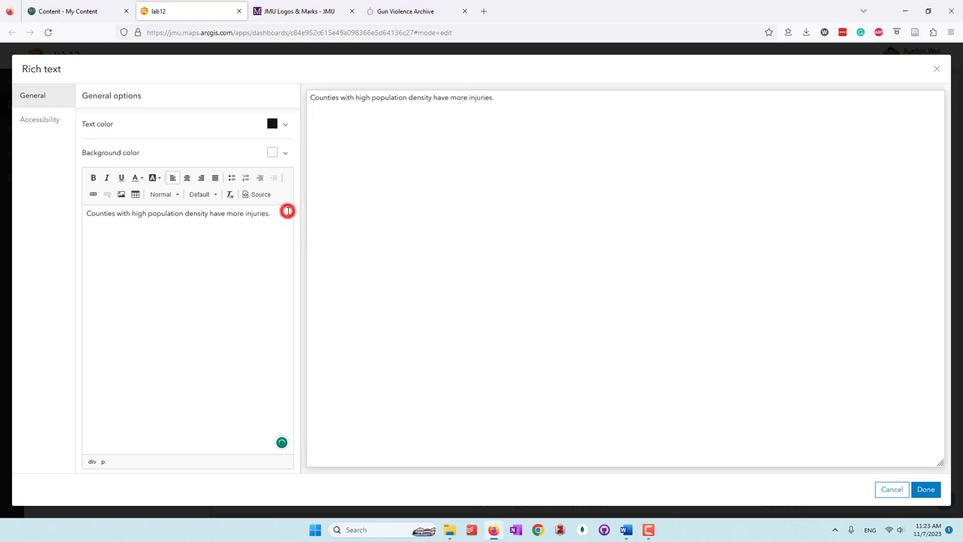
key(ctrl+z)
key(BackSpace)
click(277, 219)
key(ctrl+z)
key(BackSpace)
click(280, 215)
click(93, 233)
- Append a data source note crediting the gun violence archive after the sentence about injuries
click(284, 215)
text(data sour)
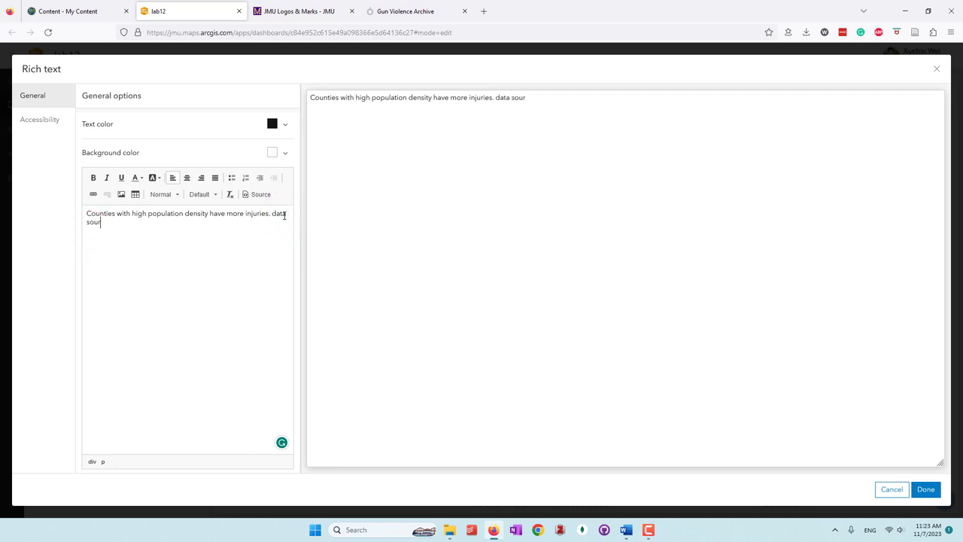
text(ce: gu)
text(n violen)
text( ac)
text(rchive)
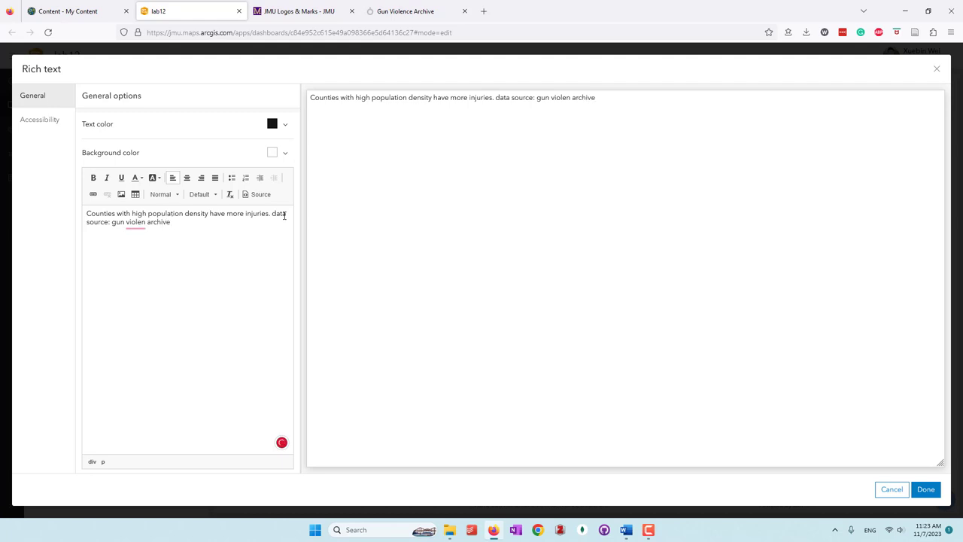
- Correct the spelling of "violence" and put "Data source: gun violence archive" on its own line below the sentence
right_click(136, 224)
click(149, 242)
drag(187, 224, 112, 223)
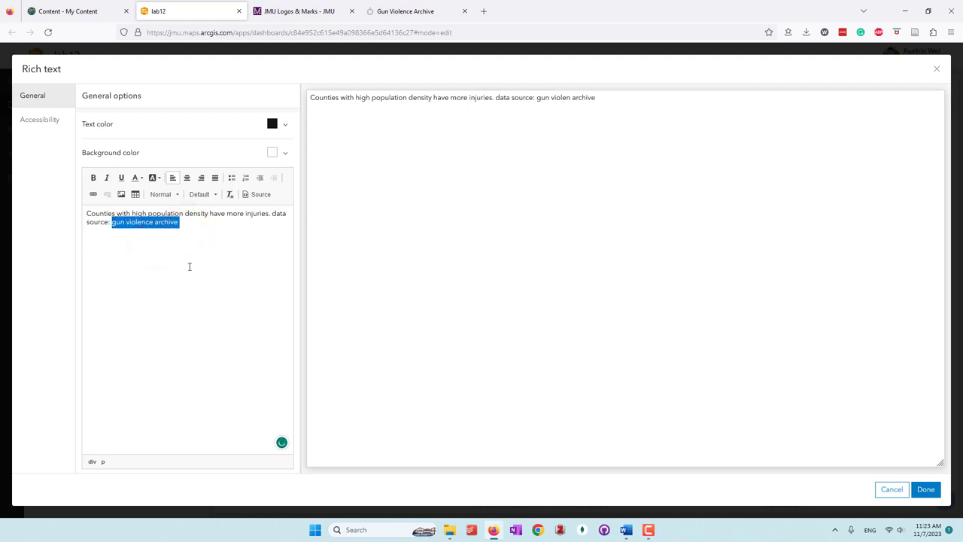
click(93, 178)
click(93, 178)
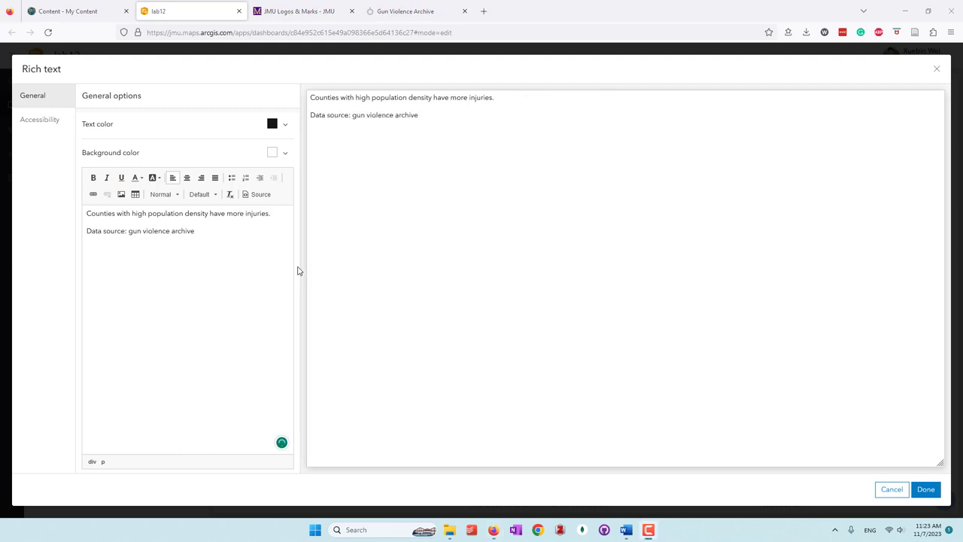
- Add an Author line with the author's name below the data source, and format both lines as a bulleted list
click(236, 231)
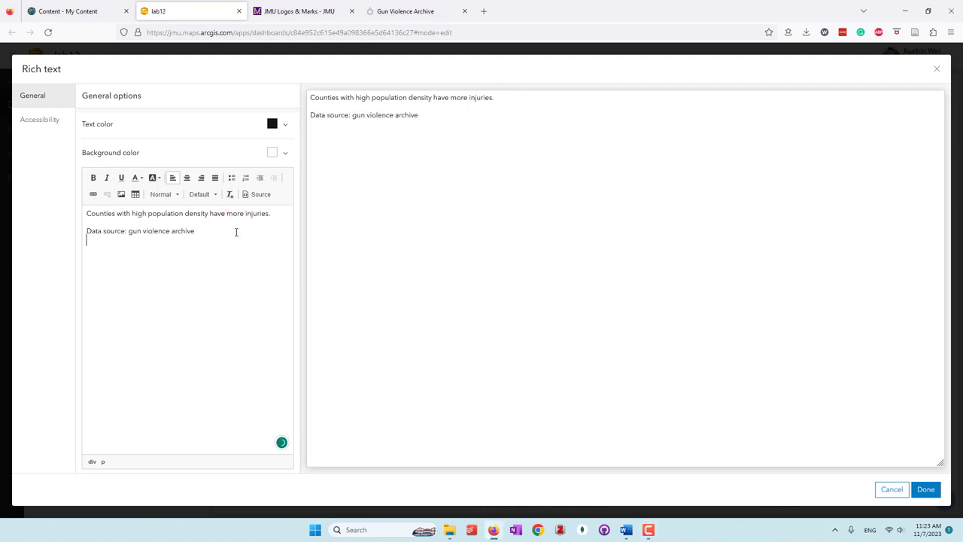
text(Author: Xuebin Wei)
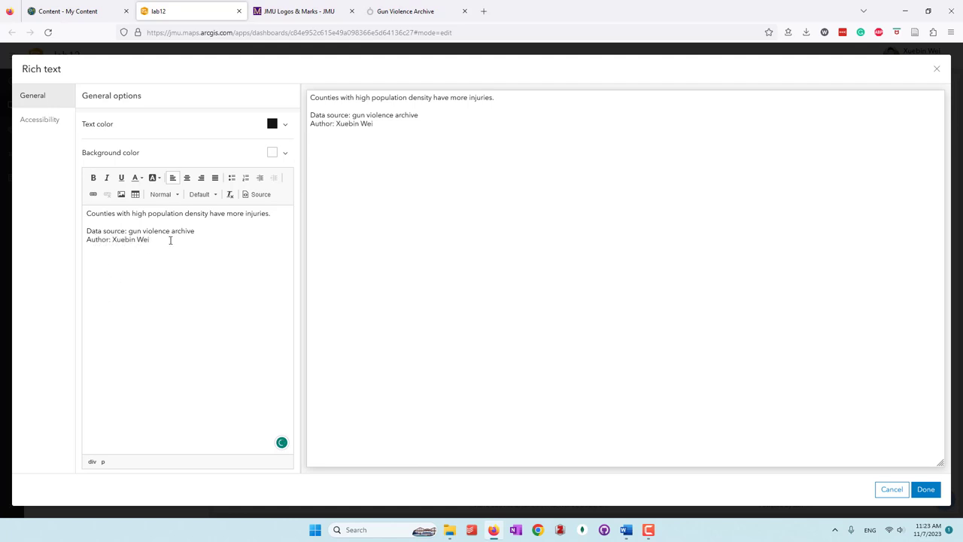
triple_click(170, 240)
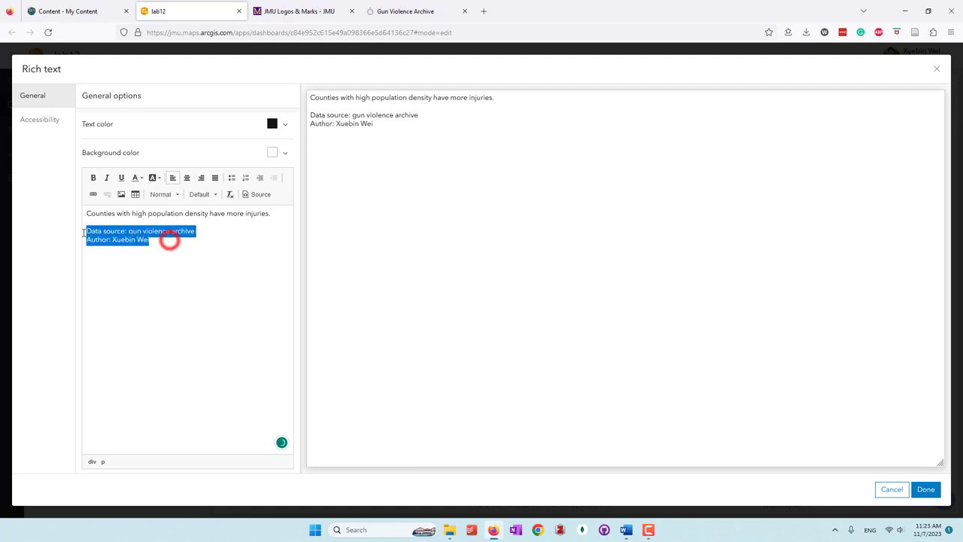
click(233, 178)
click(204, 255)
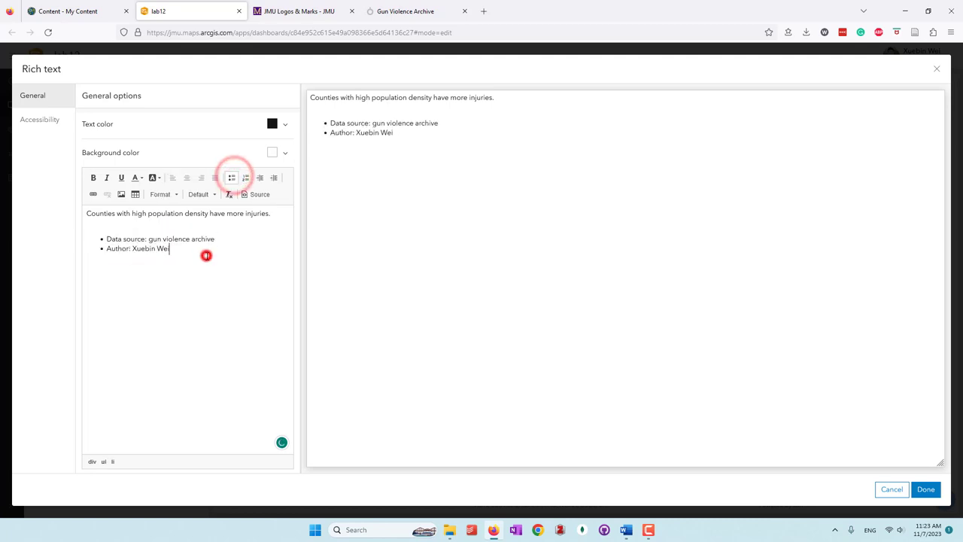
click(193, 369)
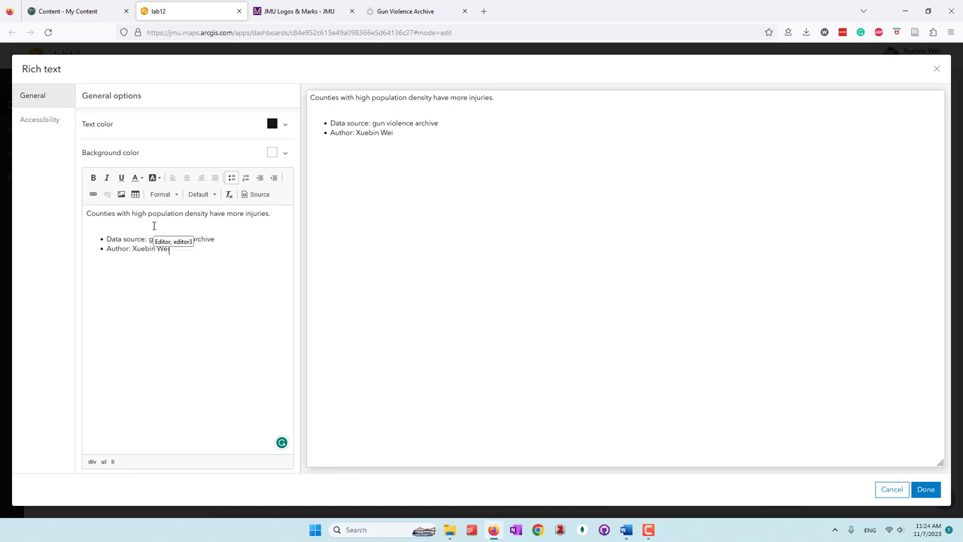
triple_click(281, 217)
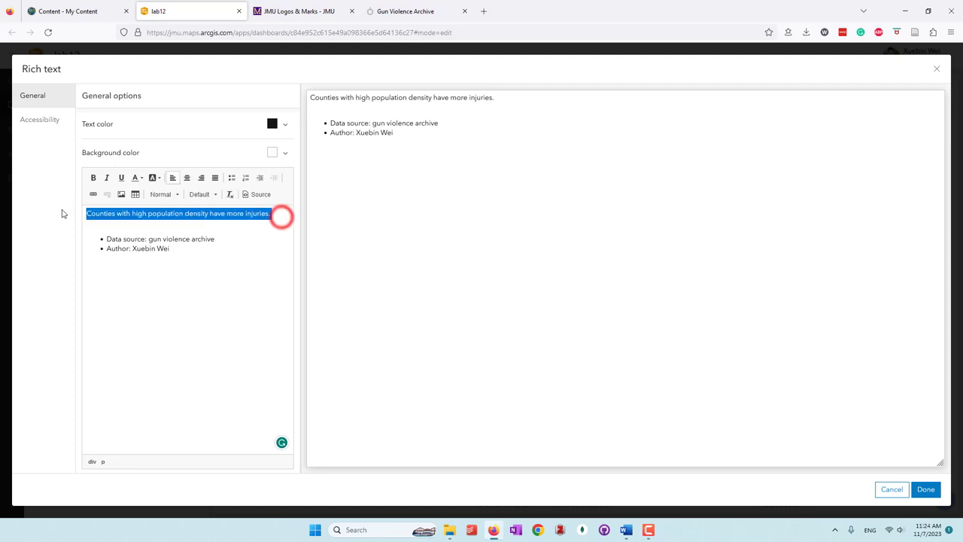
click(200, 260)
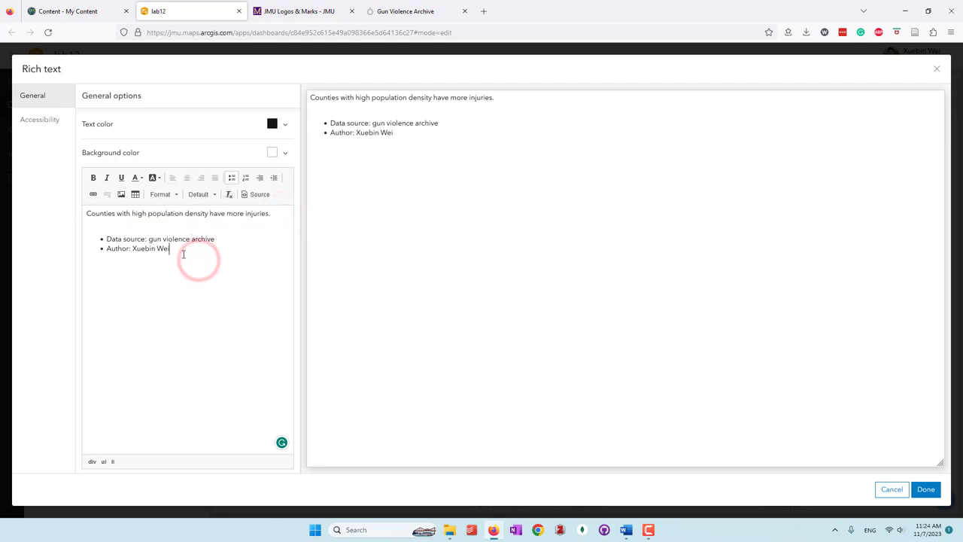
drag(189, 249, 86, 236)
click(151, 277)
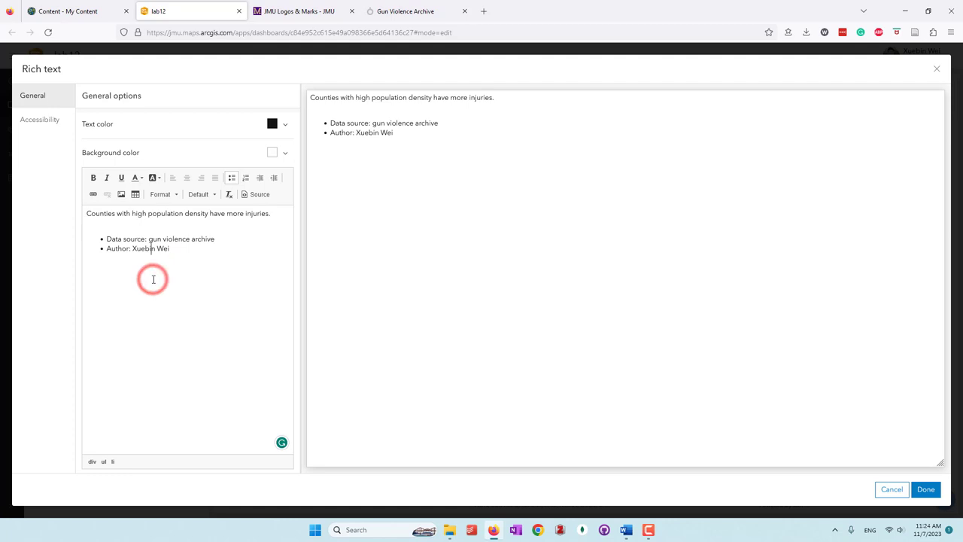
- Finish the rich text, dock it below the population chart, and widen that column while narrowing the gauge column
click(932, 491)
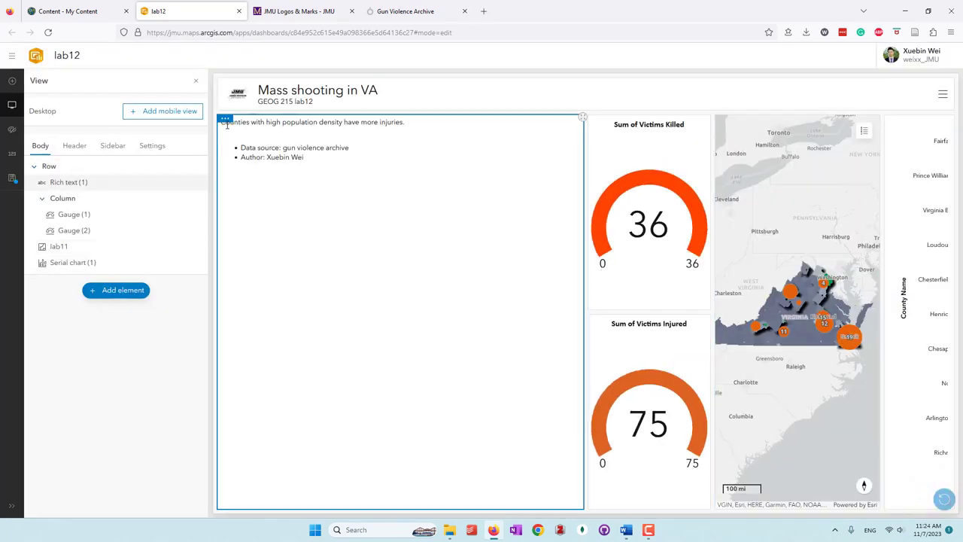
drag(225, 119, 924, 503)
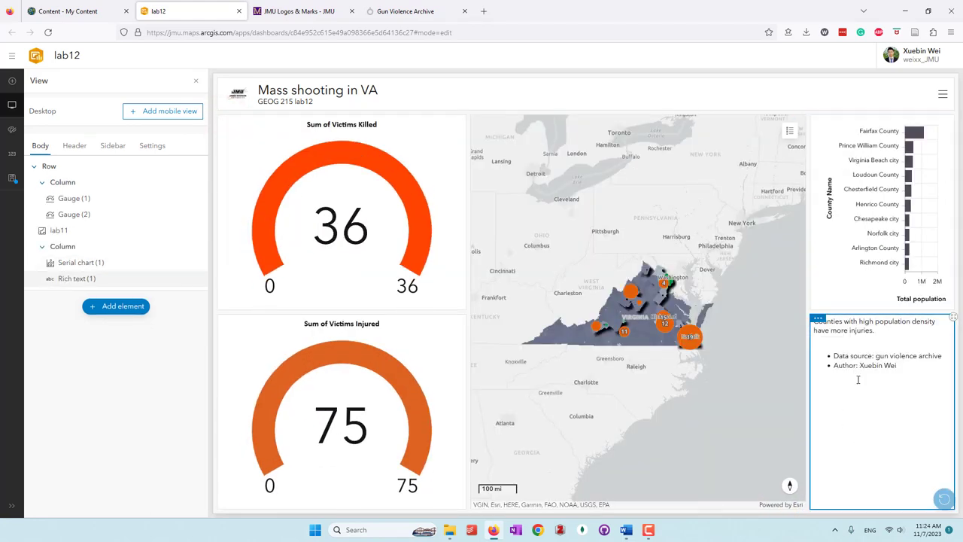
drag(807, 267, 802, 266)
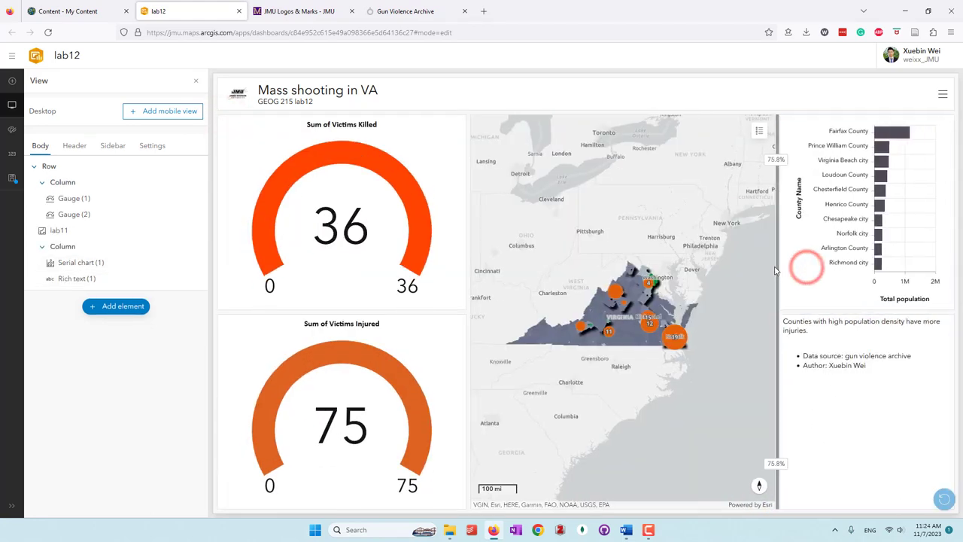
drag(467, 237, 427, 237)
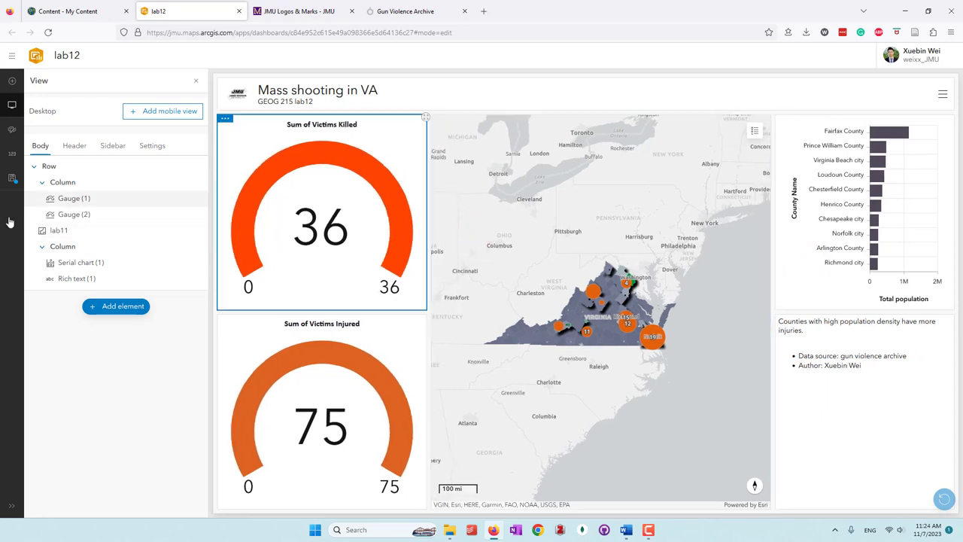
- Save the lab12 dashboard
click(11, 181)
click(43, 165)
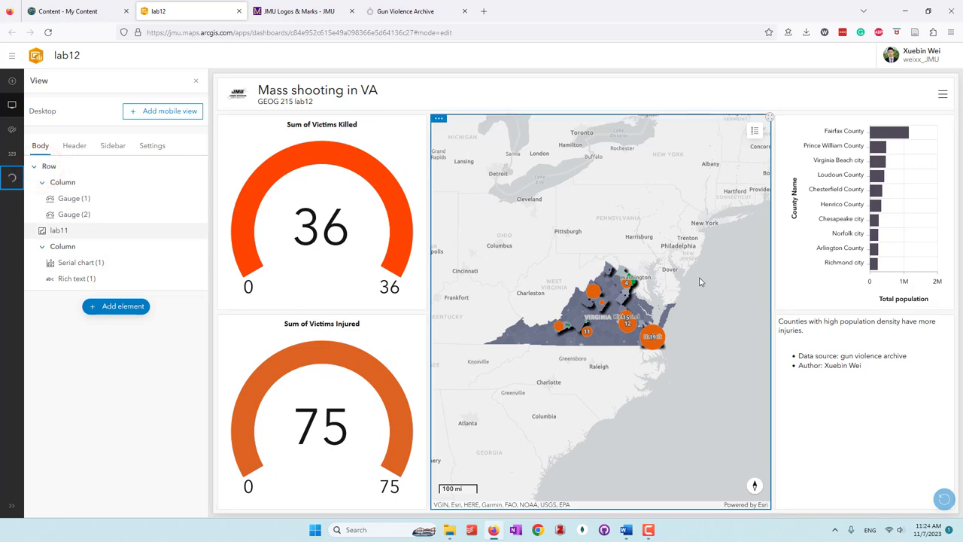
double_click(553, 305)
scroll(554, 305, down, 1)
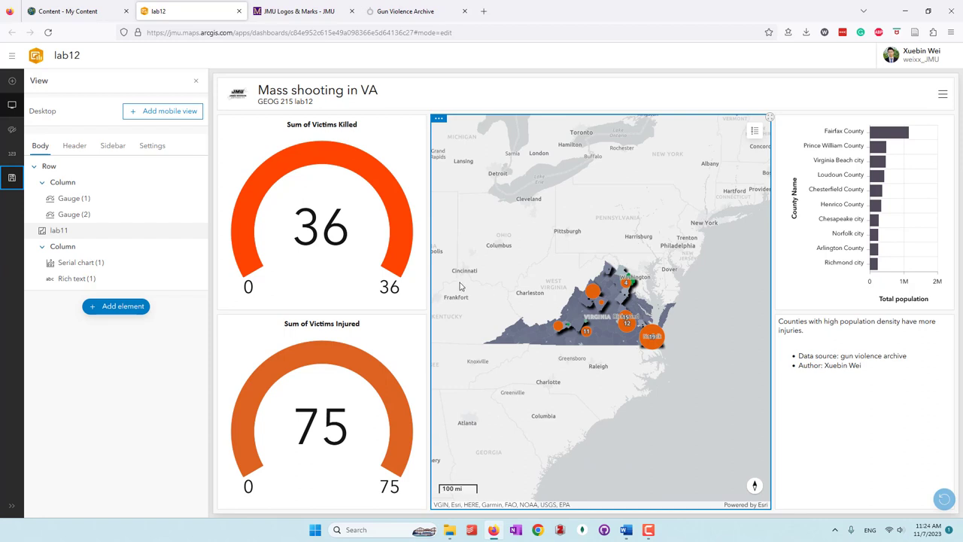
mouse_move(429, 285)
scroll(619, 293, up, 4)
scroll(619, 292, down, 3)
scroll(637, 257, down, 1)
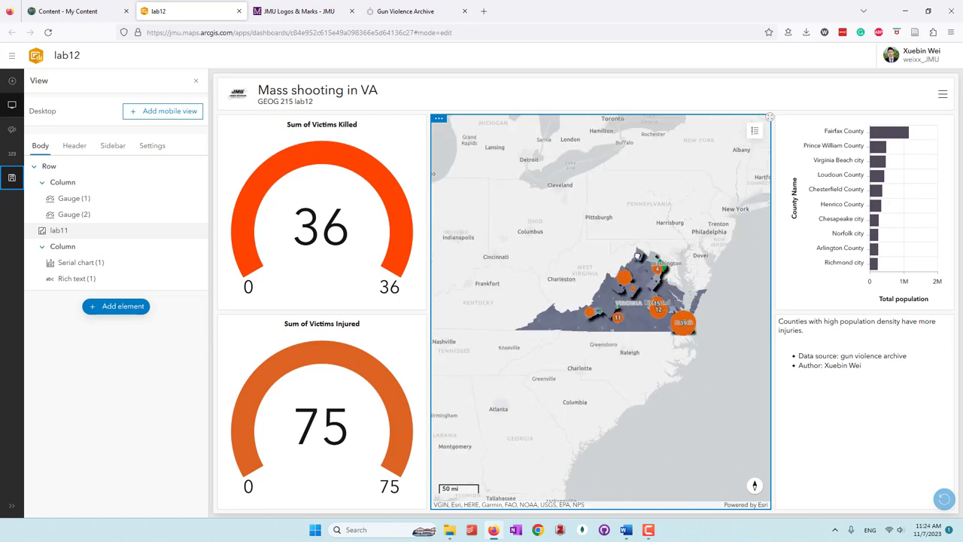
scroll(637, 256, up, 1)
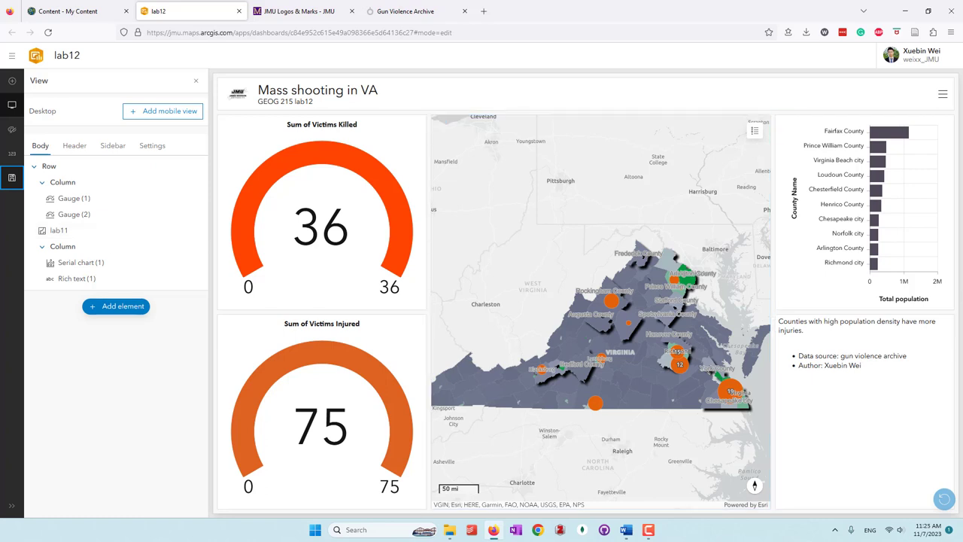
- Add a category selector to the dashboard header, taking its categories from the features of the County pop VA layer in lab11 data
click(75, 145)
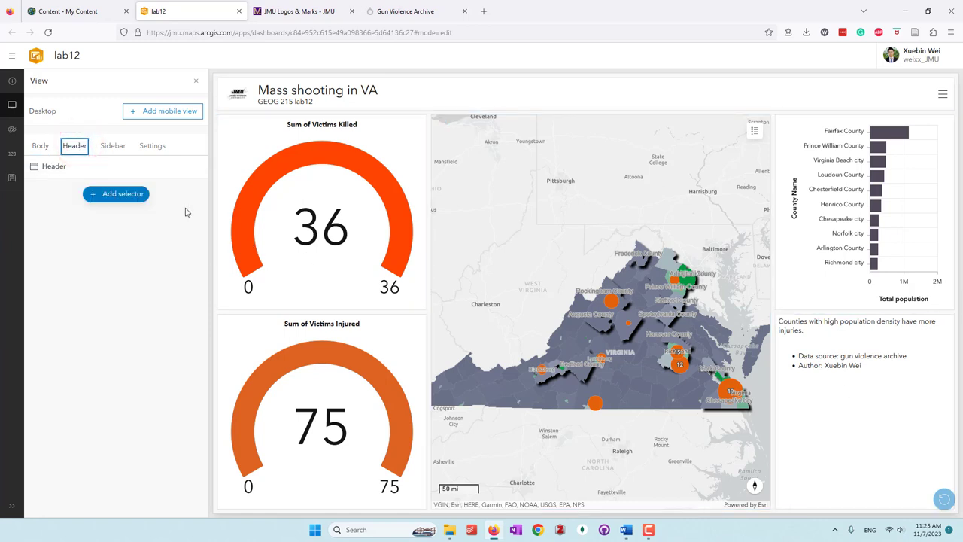
click(123, 196)
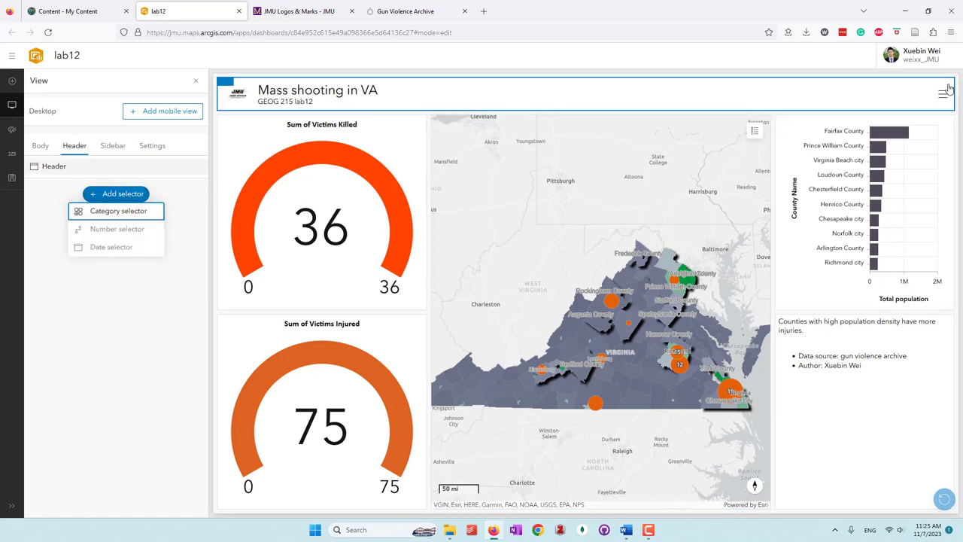
click(114, 216)
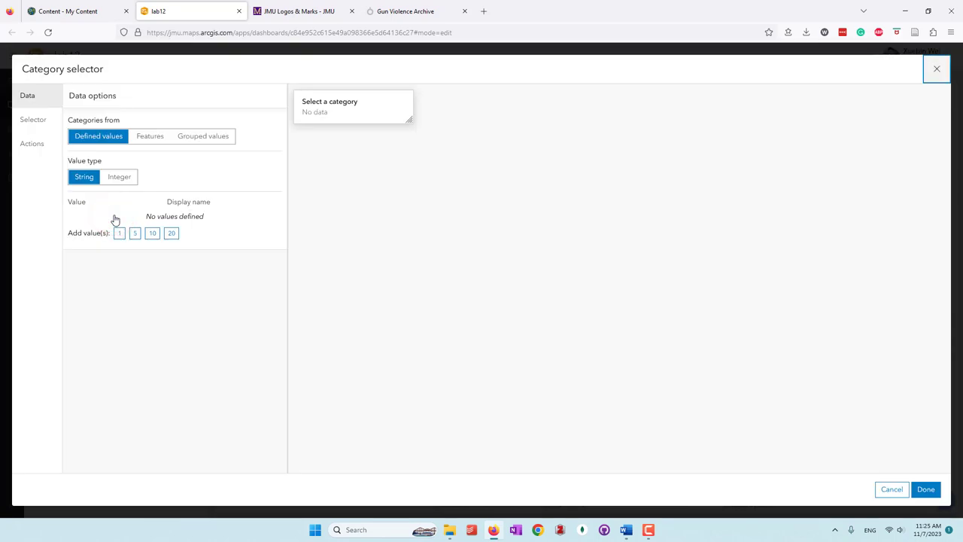
click(152, 138)
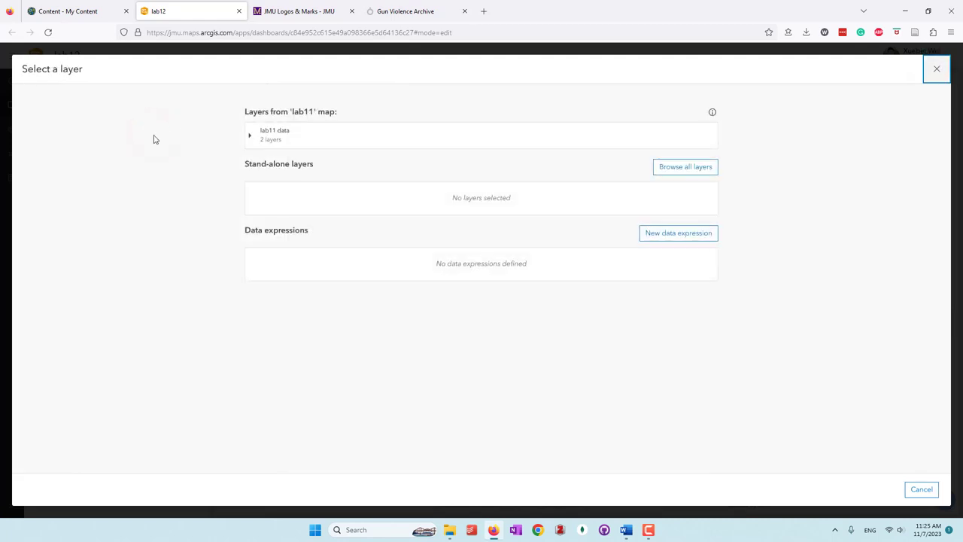
click(249, 134)
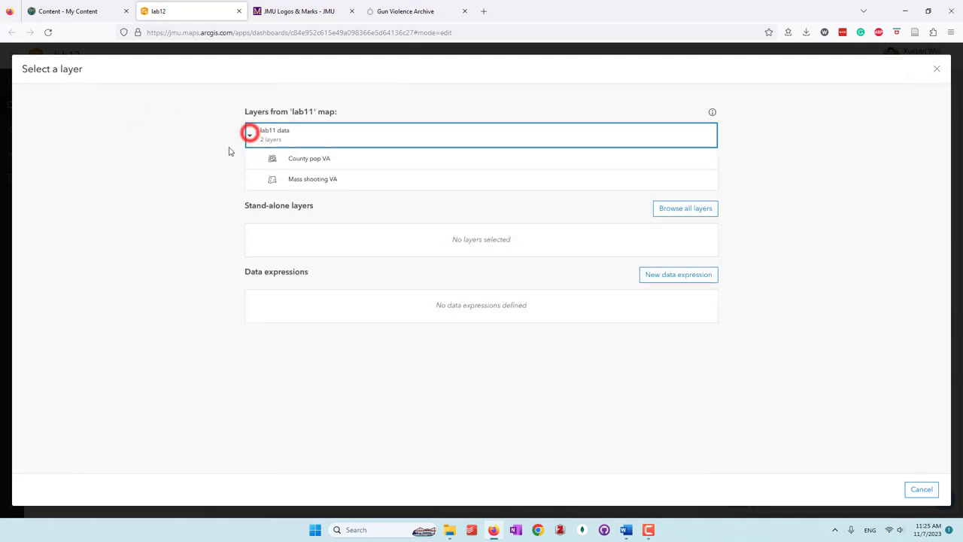
click(324, 164)
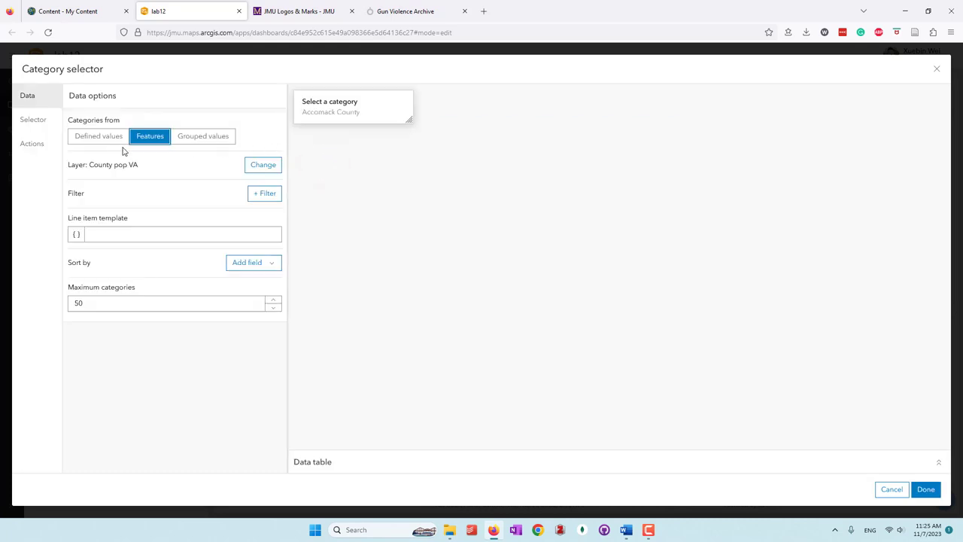
- Sort the selector's categories by Total Population in descending order and check the county list in the preview
click(262, 267)
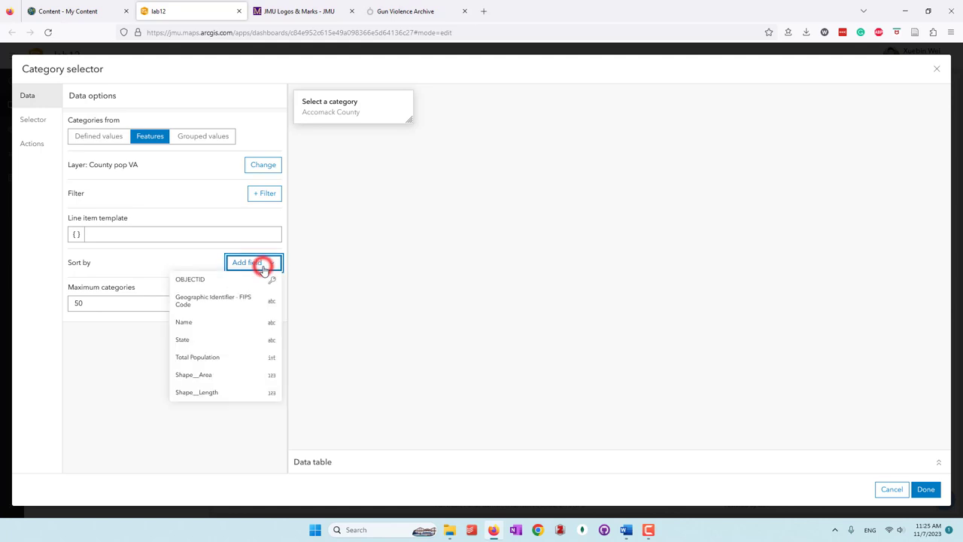
click(227, 359)
click(244, 291)
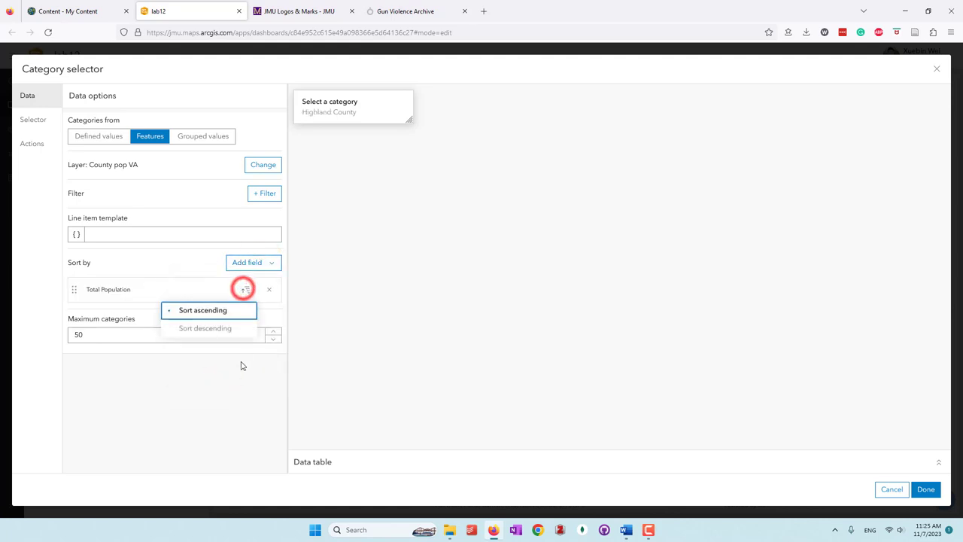
click(215, 329)
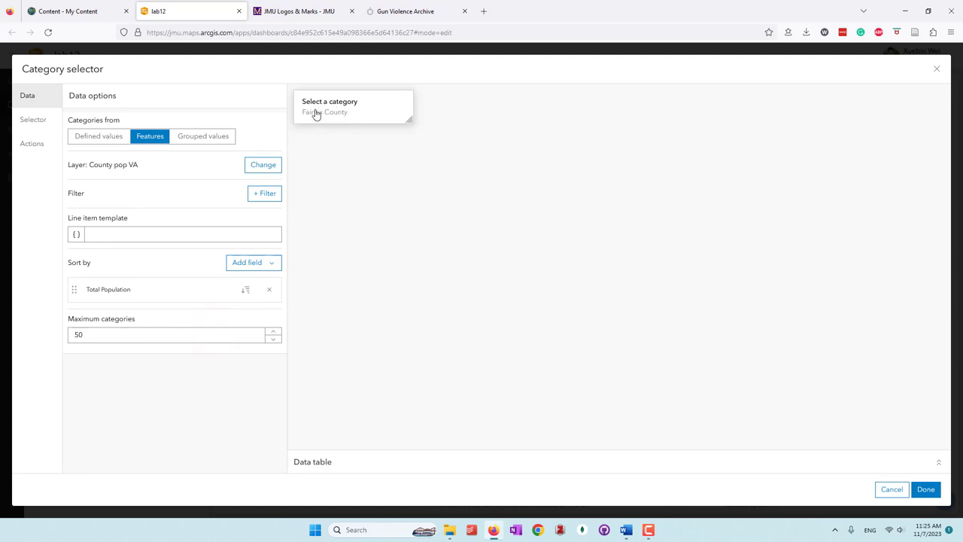
click(343, 119)
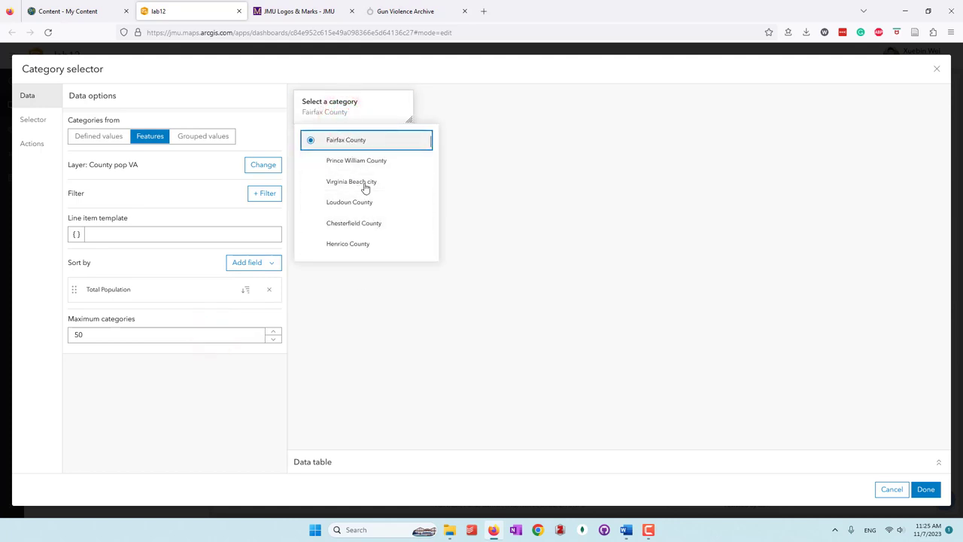
click(236, 416)
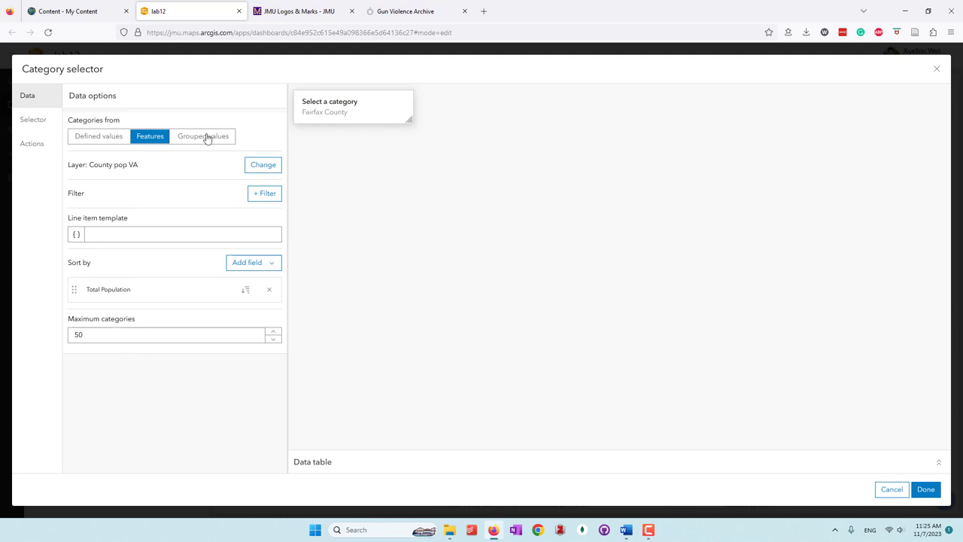
- Enable the search, reset and None options for the category selector
click(29, 124)
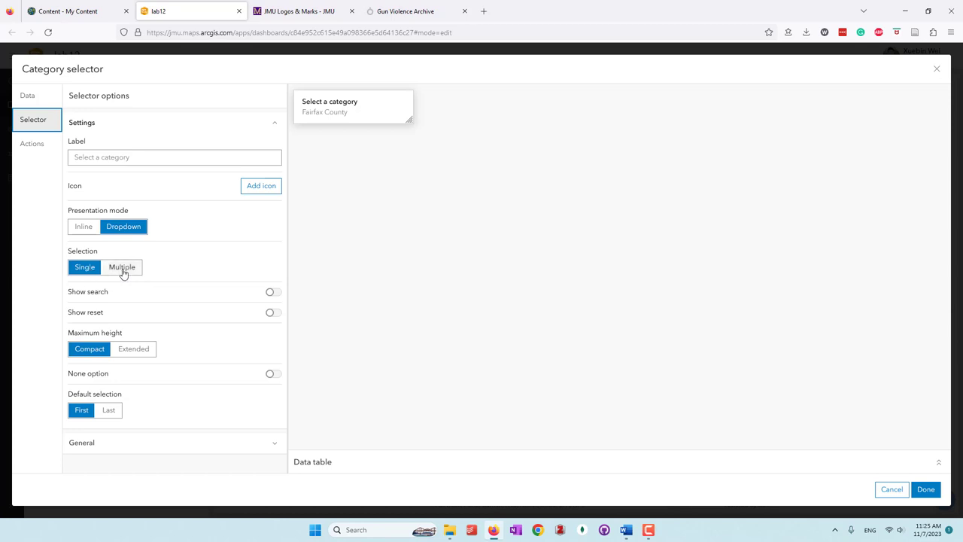
click(276, 297)
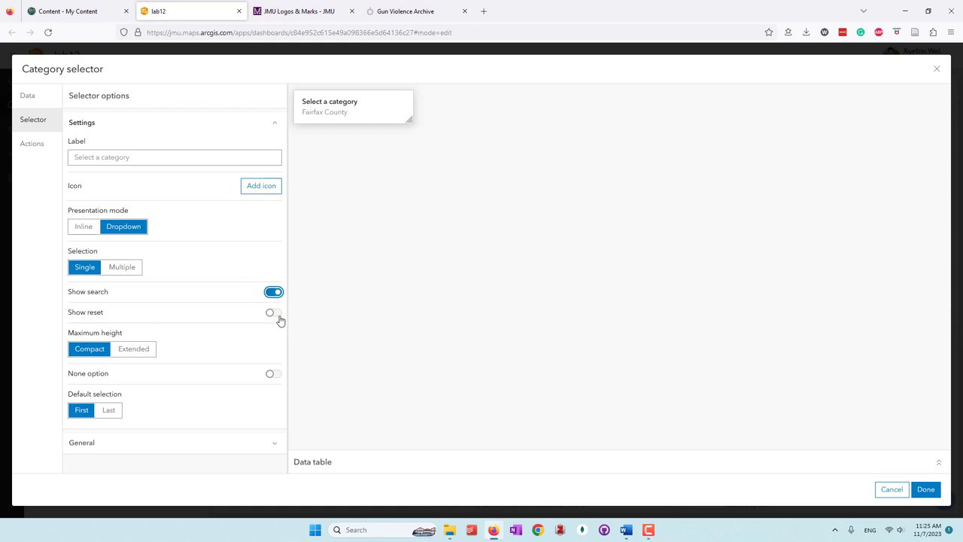
click(278, 315)
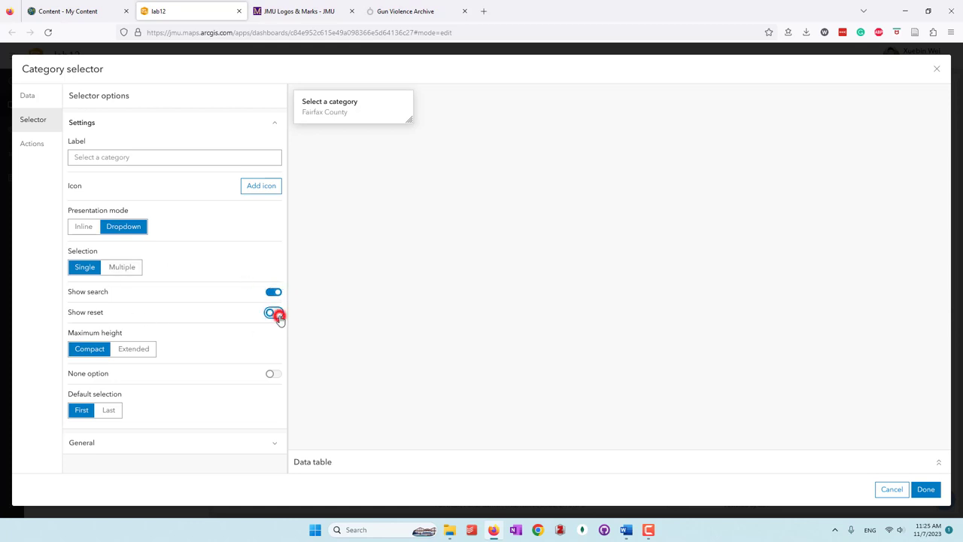
click(276, 376)
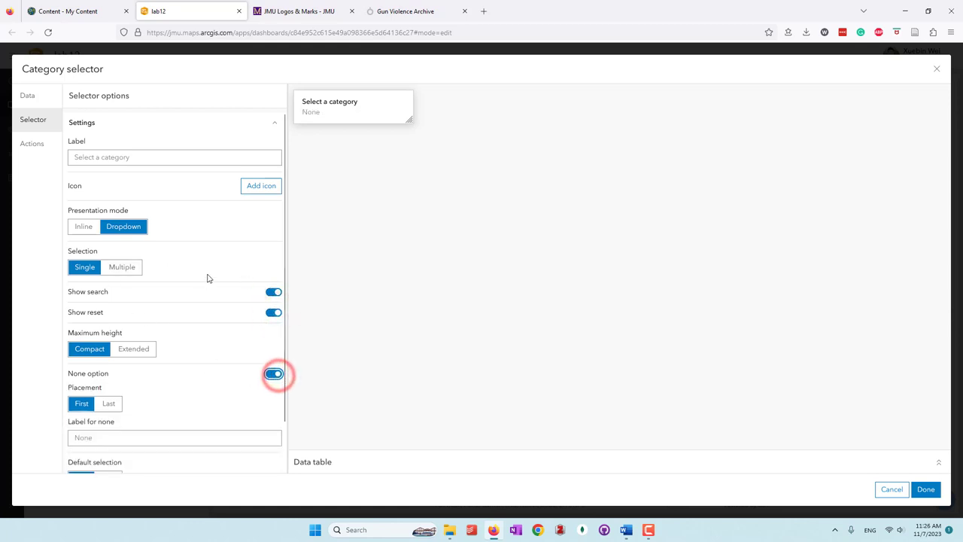
scroll(232, 366, down, 1)
scroll(230, 340, up, 1)
scroll(231, 341, down, 1)
scroll(231, 309, up, 1)
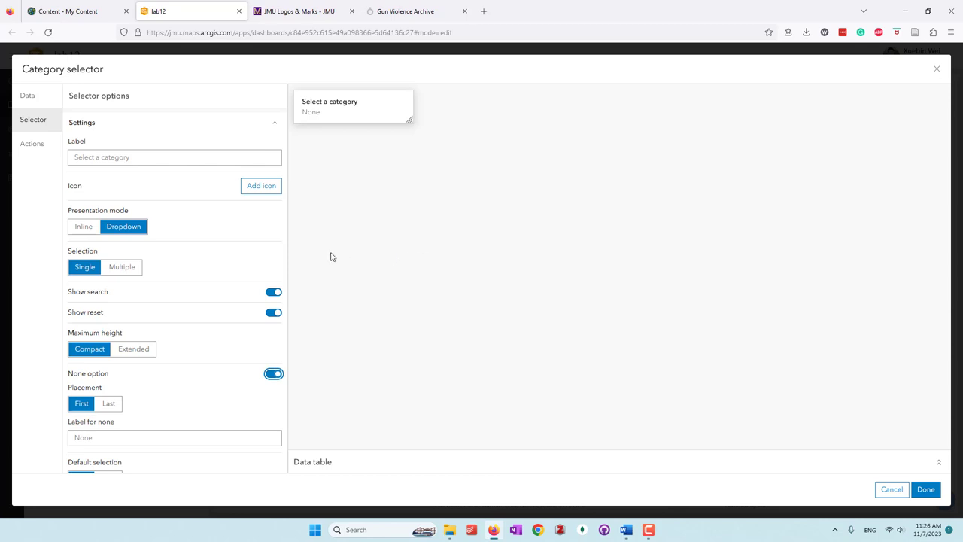
- Make the selector filter the lab11 map's County pop VA layer and Serial chart (1), and zoom the lab11 map
click(29, 147)
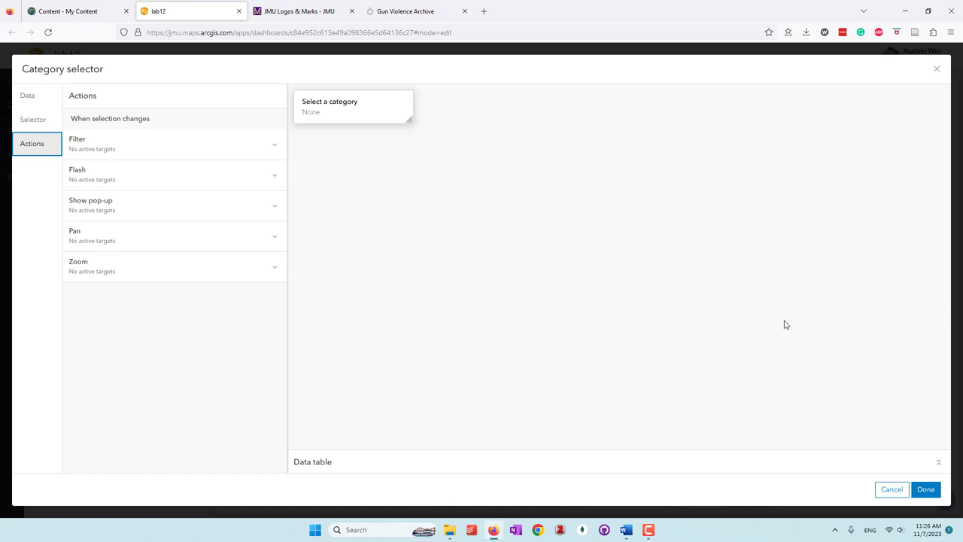
click(159, 147)
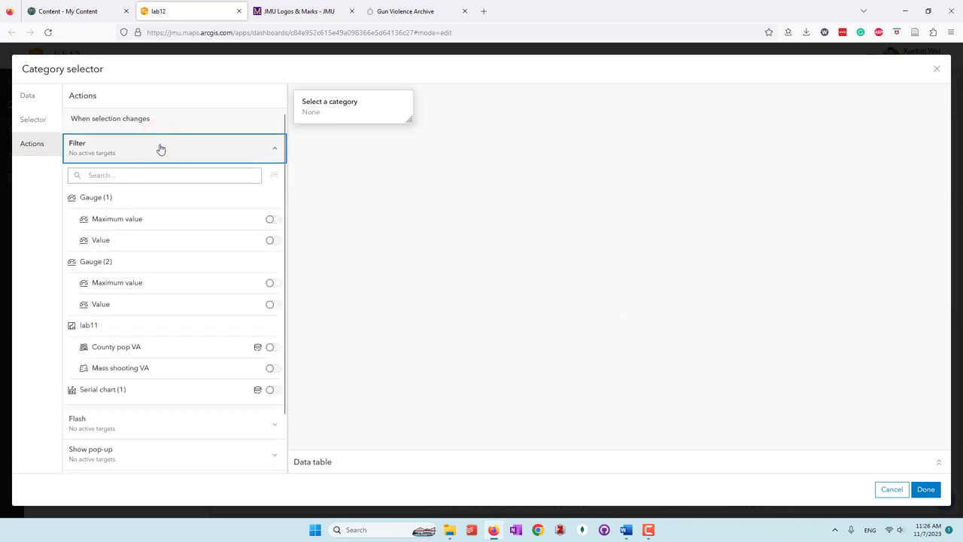
click(272, 348)
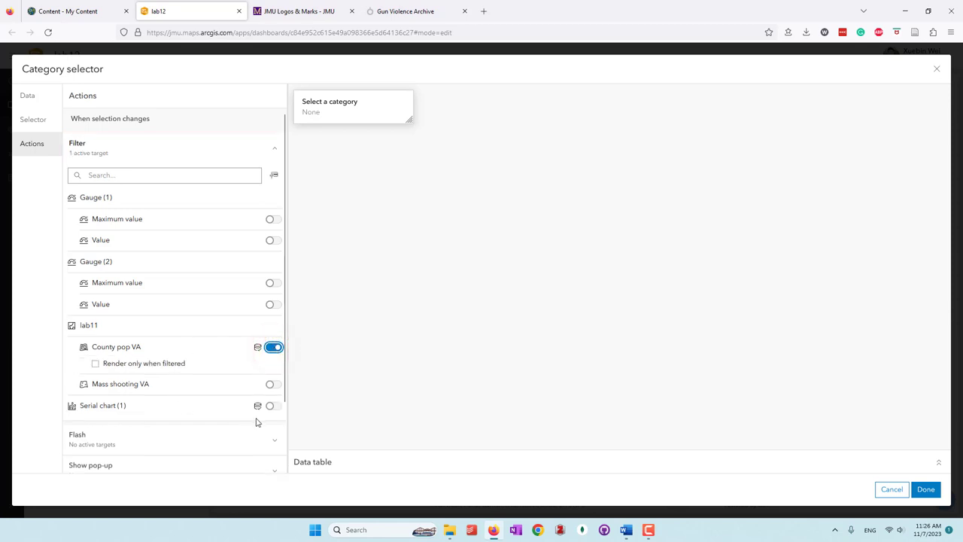
click(273, 406)
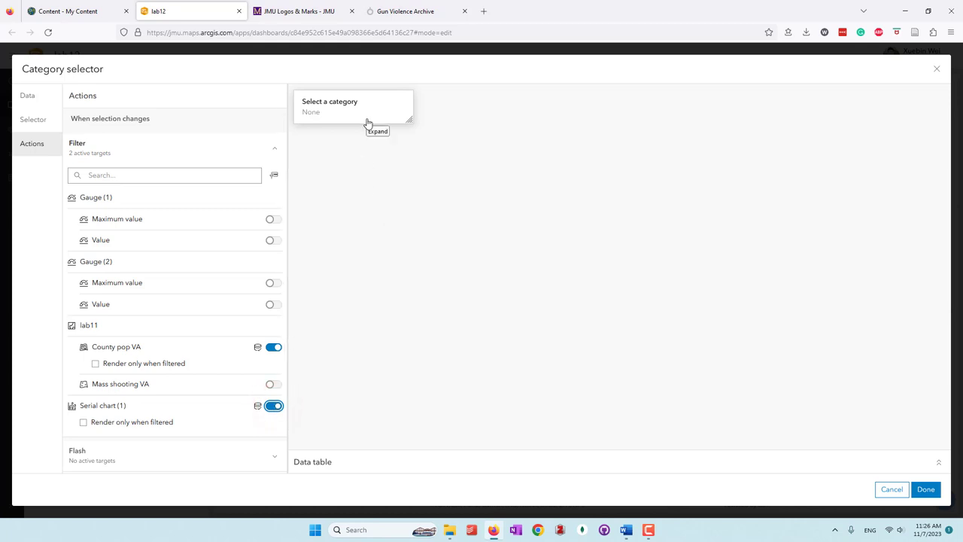
scroll(178, 349, down, 2)
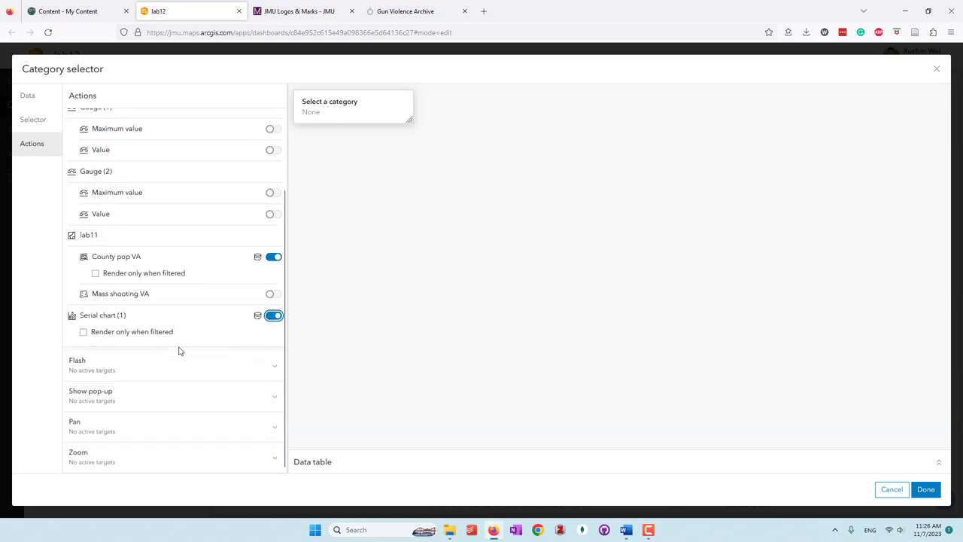
click(264, 461)
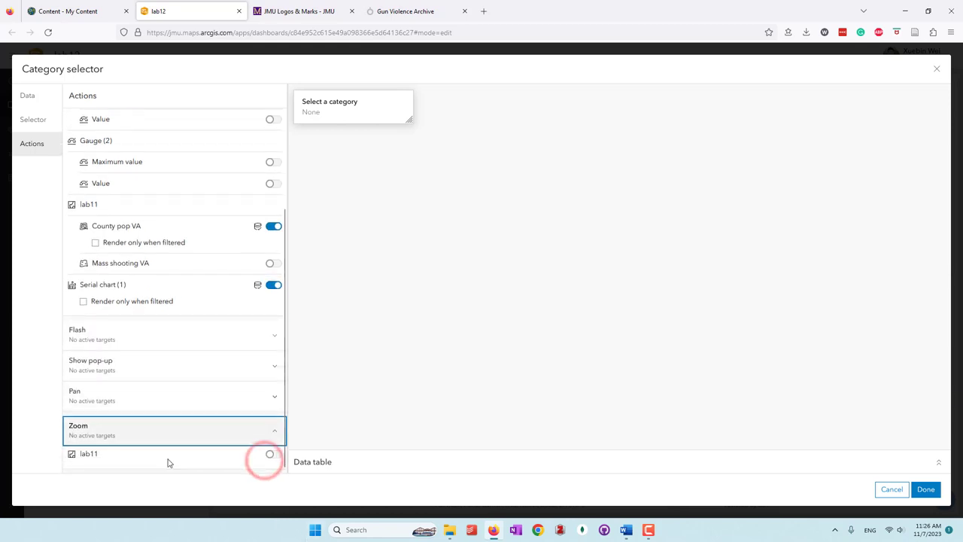
click(271, 455)
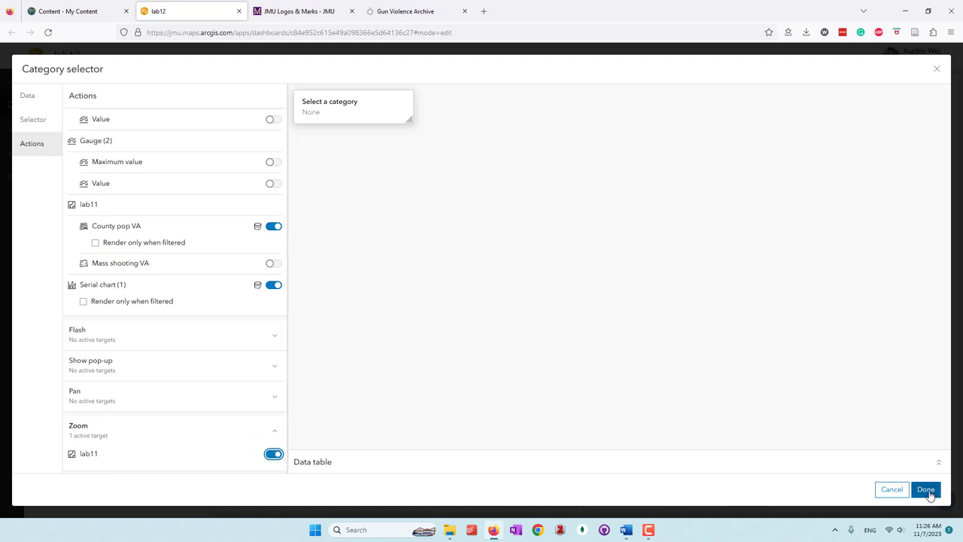
- Label the category selector "Select a county" and finish adding it to the header
click(31, 105)
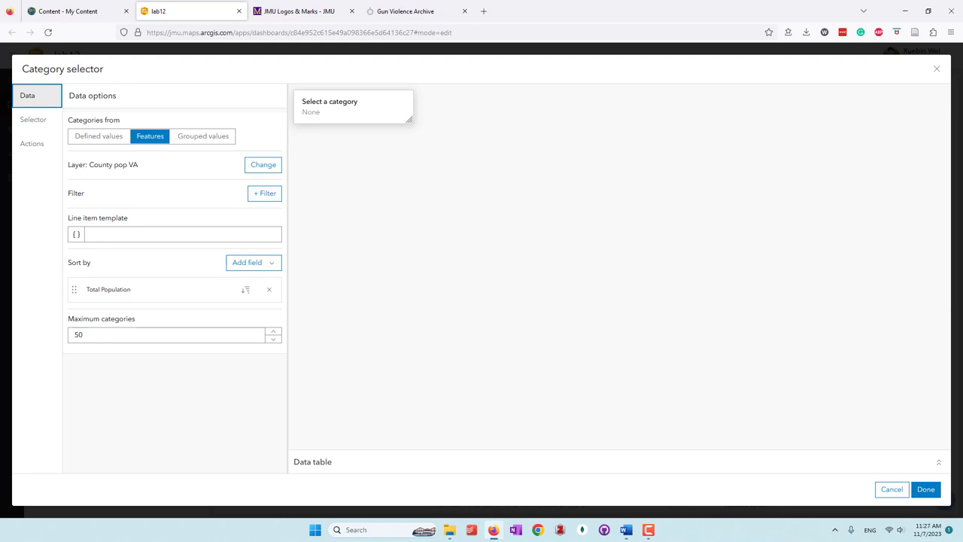
click(23, 123)
click(153, 156)
text(Select a county)
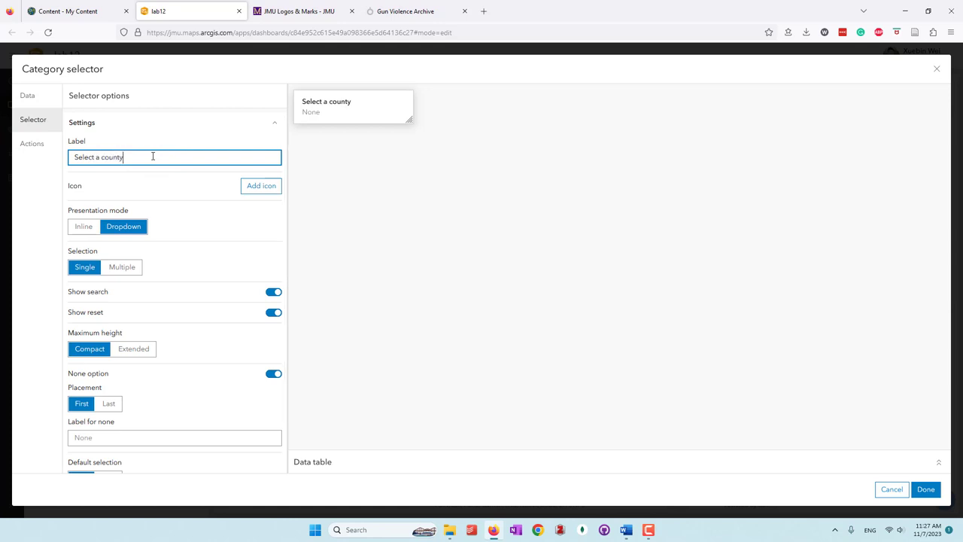
click(30, 195)
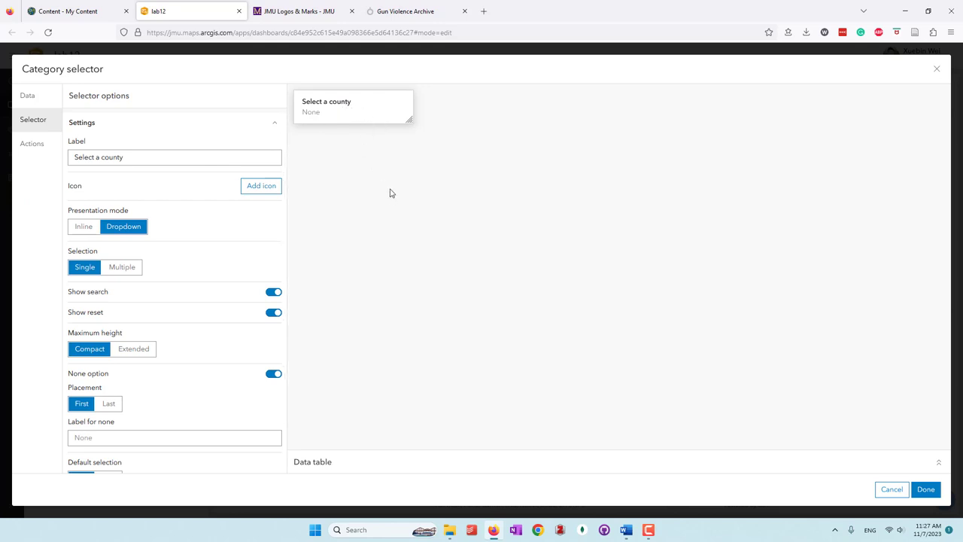
click(925, 489)
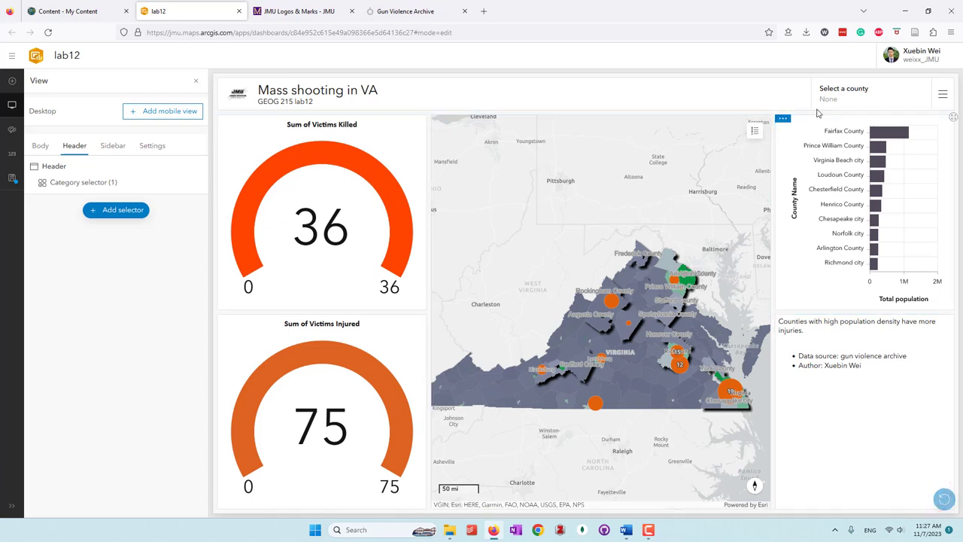
- Test the county selector by choosing Fairfax County and inspect its bar in the population chart
scroll(672, 226, down, 1)
scroll(672, 226, up, 1)
click(852, 100)
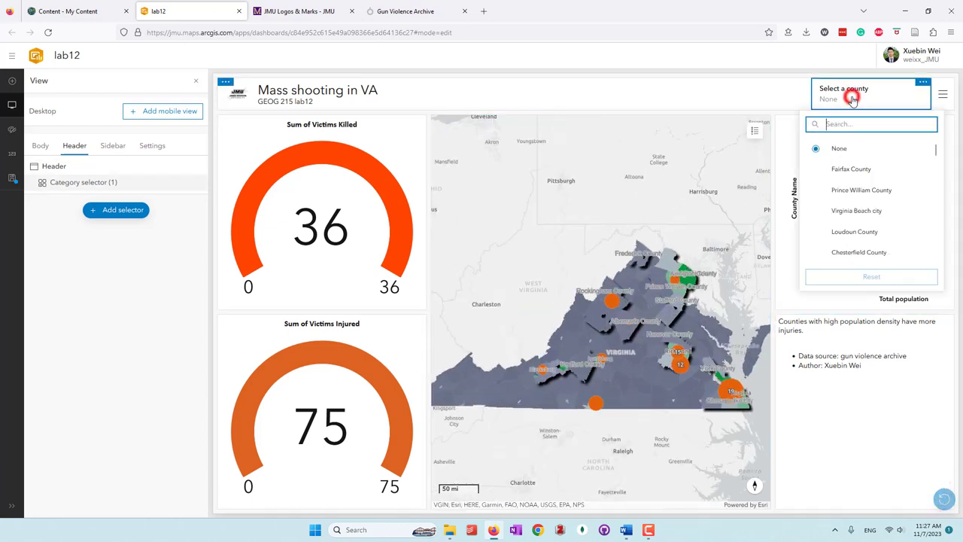
click(844, 170)
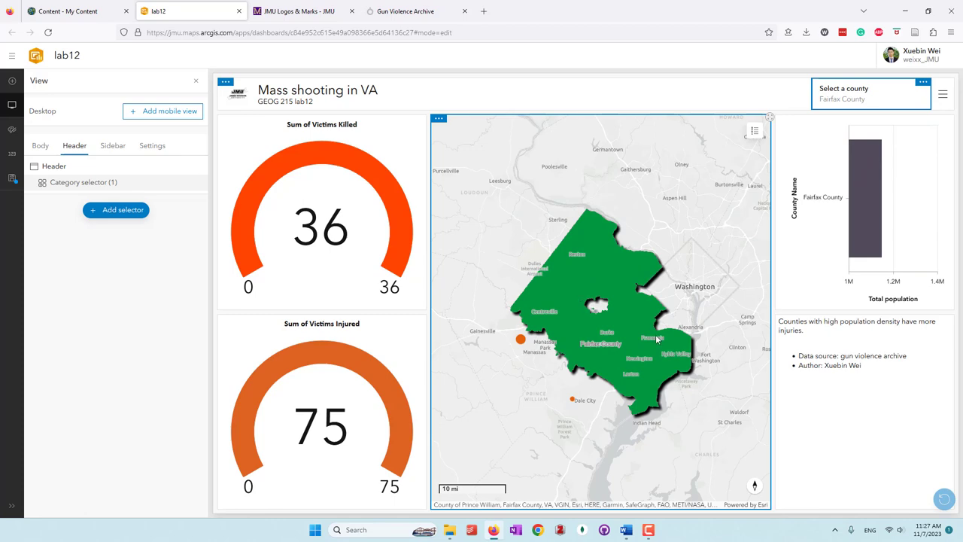
mouse_move(874, 214)
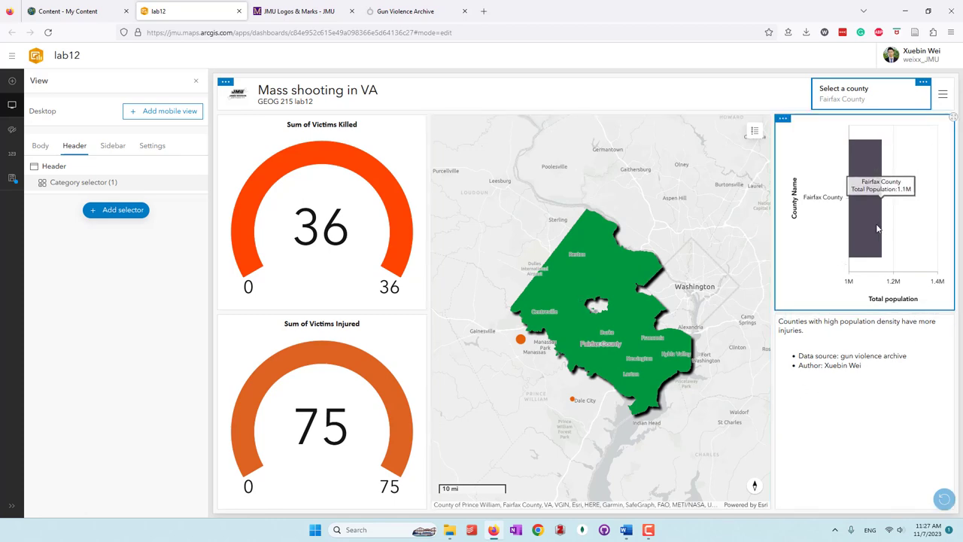
- Reset the county selector, search for "harri" and select Harrisonburg city to check the map and chart
click(856, 96)
click(871, 276)
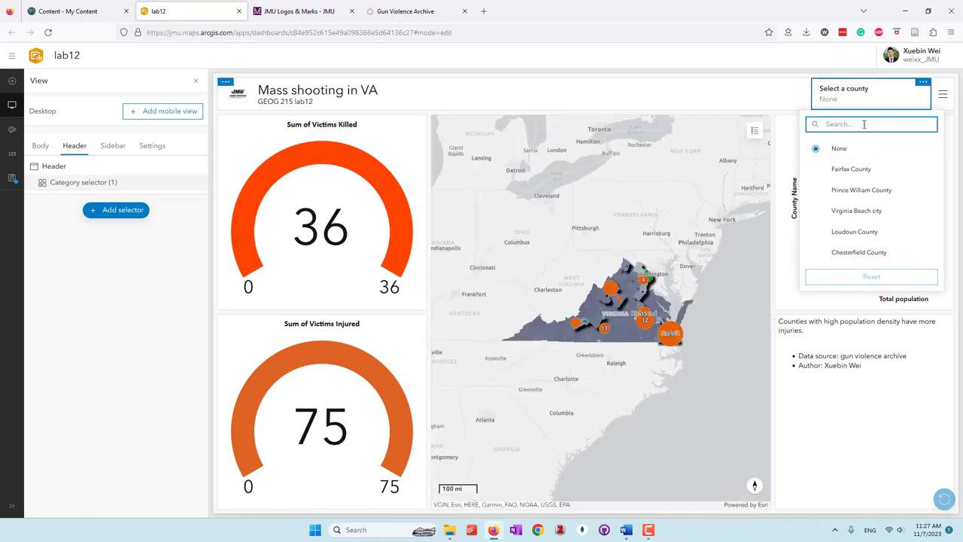
text(harri)
click(881, 148)
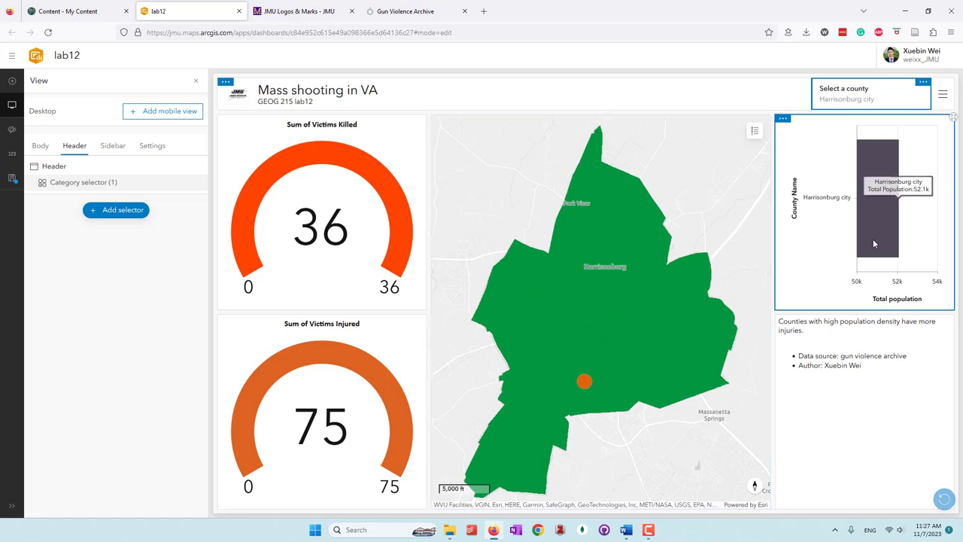
- Reset the county selector and open the filter action for extent changes in the lab11 map's configuration
click(877, 95)
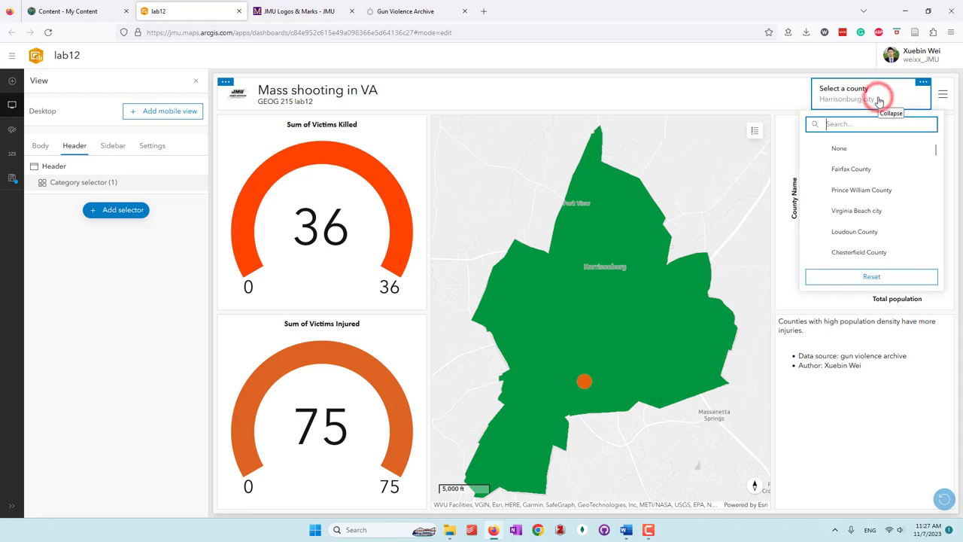
click(873, 277)
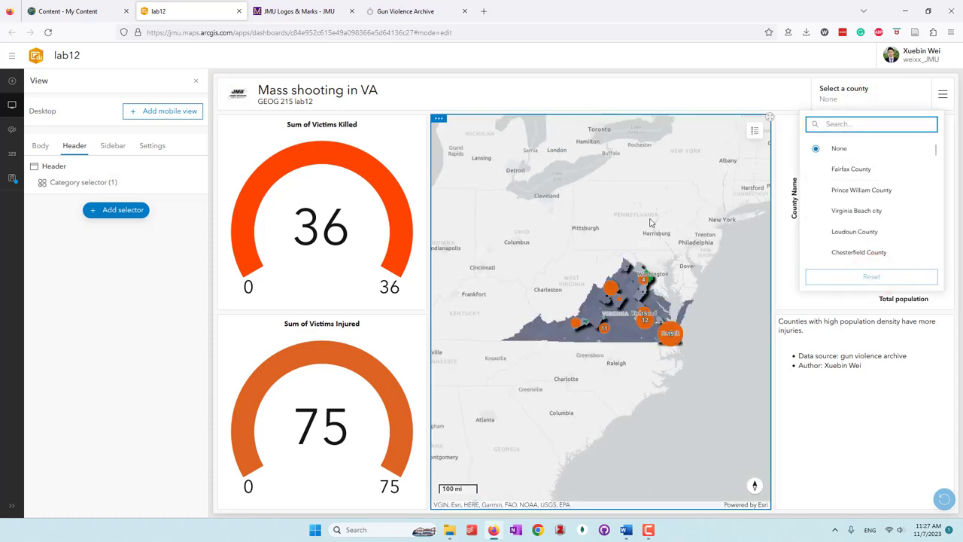
mouse_move(437, 126)
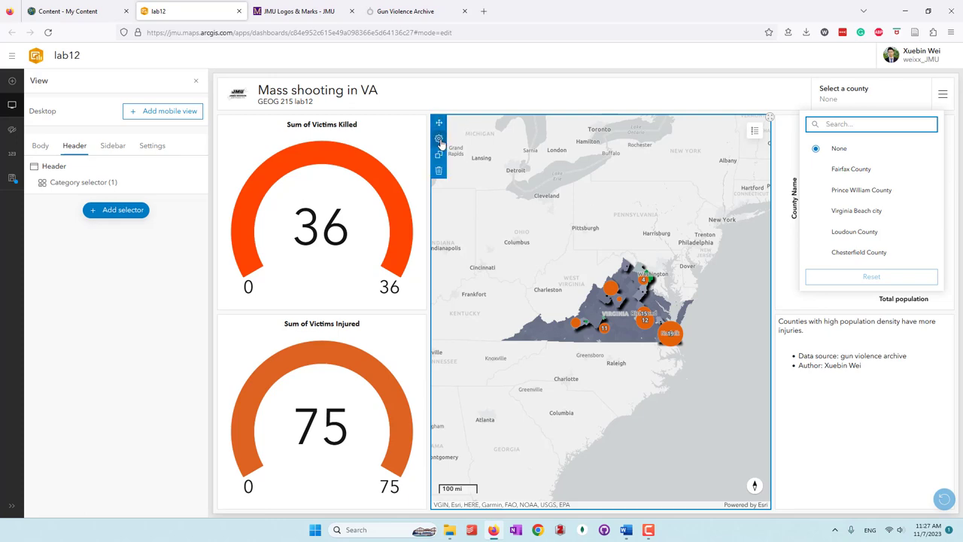
click(440, 141)
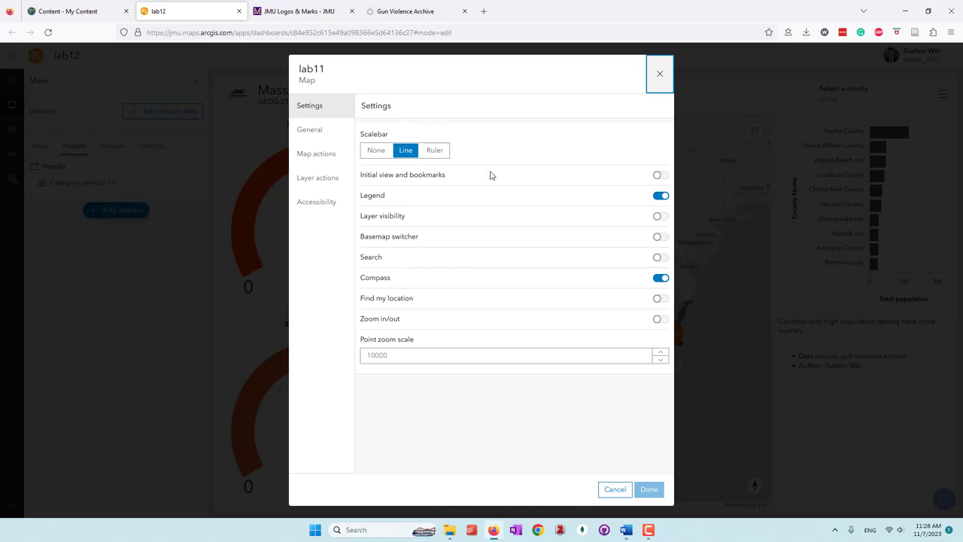
click(318, 150)
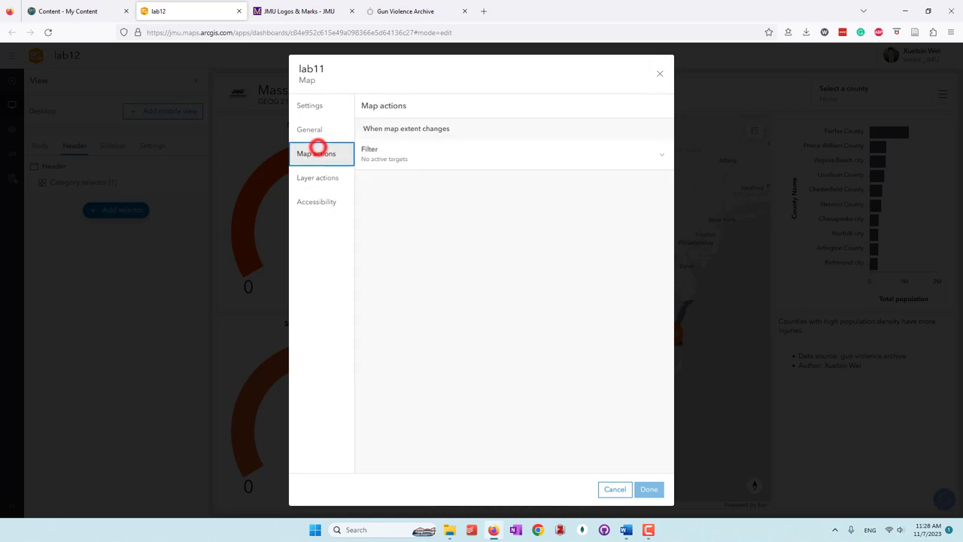
click(547, 161)
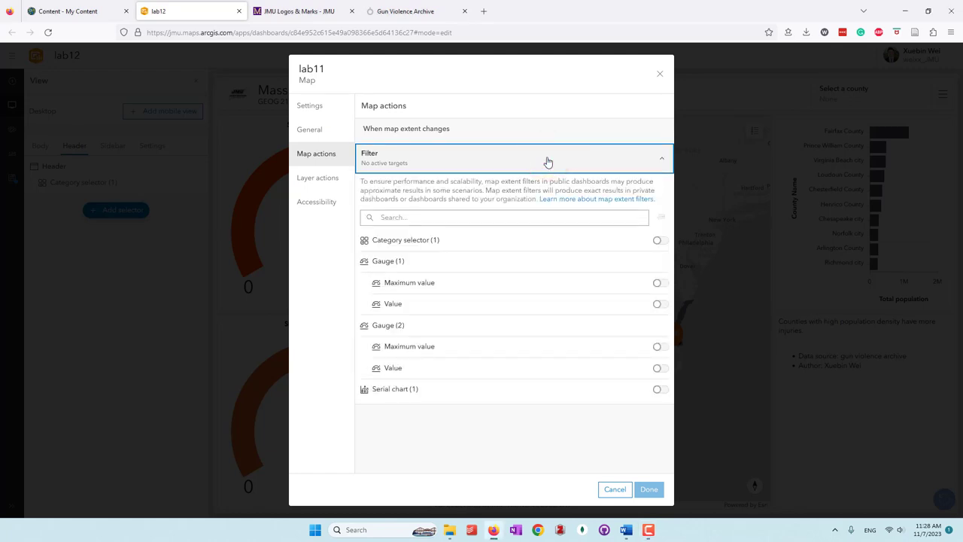
- Make map extent changes filter the Value of Gauge (1), the Value of Gauge (2) and Serial chart (1)
click(661, 305)
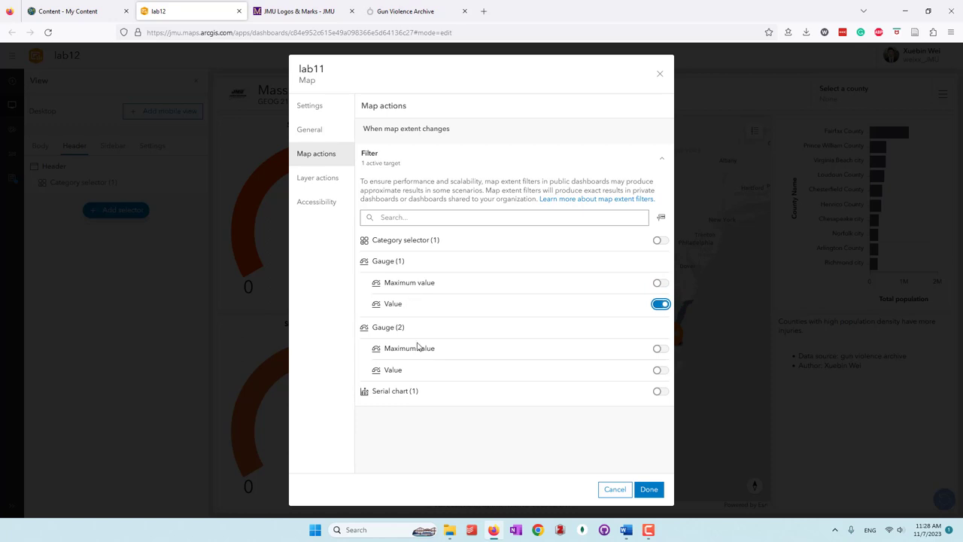
click(659, 370)
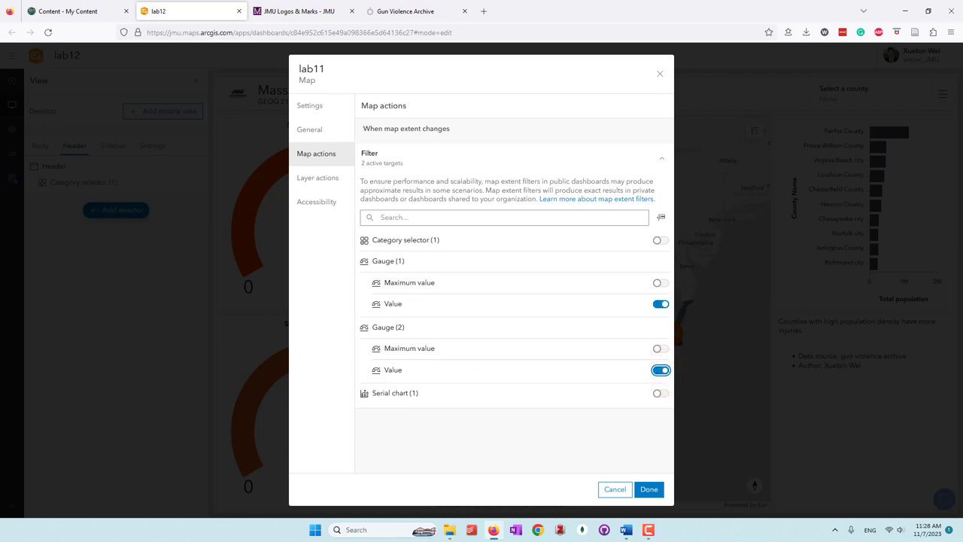
click(660, 392)
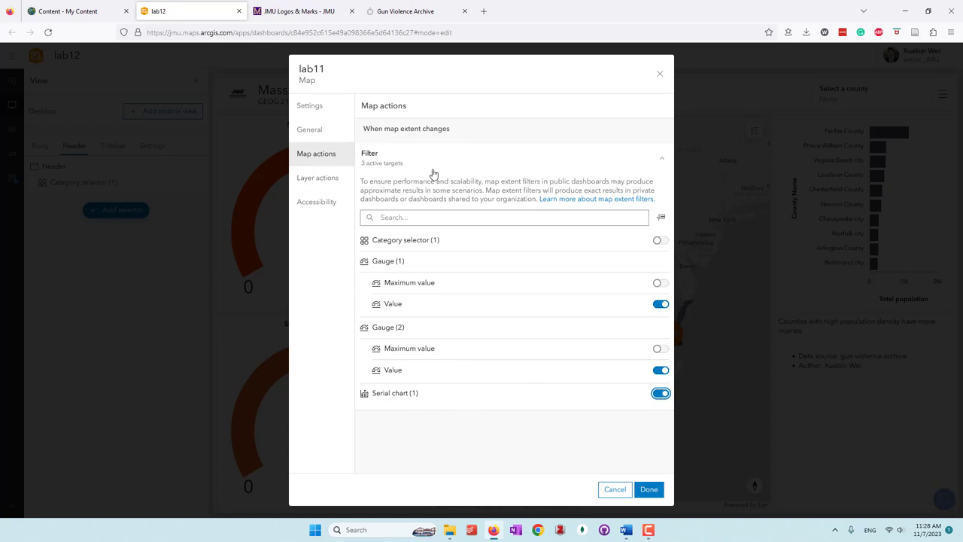
click(650, 491)
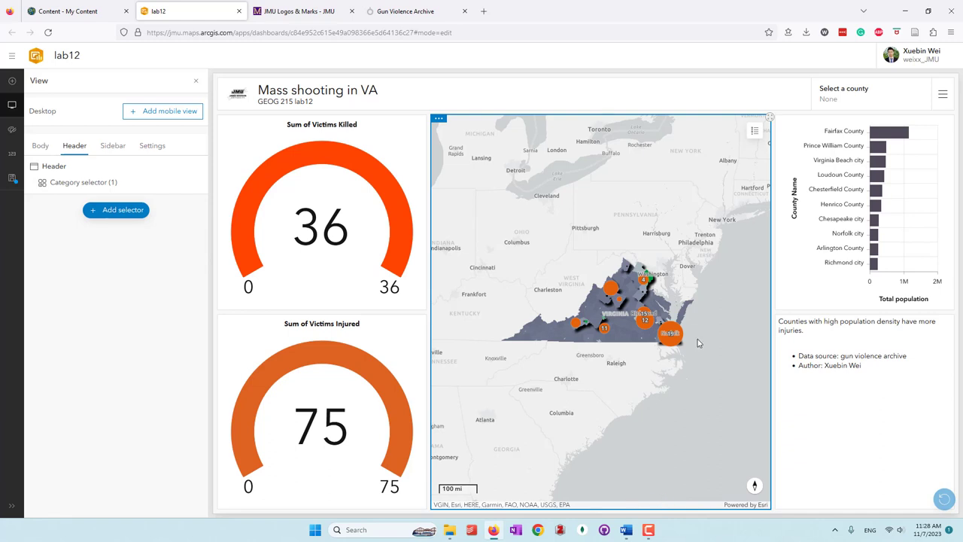
- Test the extent filter by zooming the map to Harrisonburg and by selecting Fairfax County, resetting the county selector at the end
scroll(631, 299, up, 5)
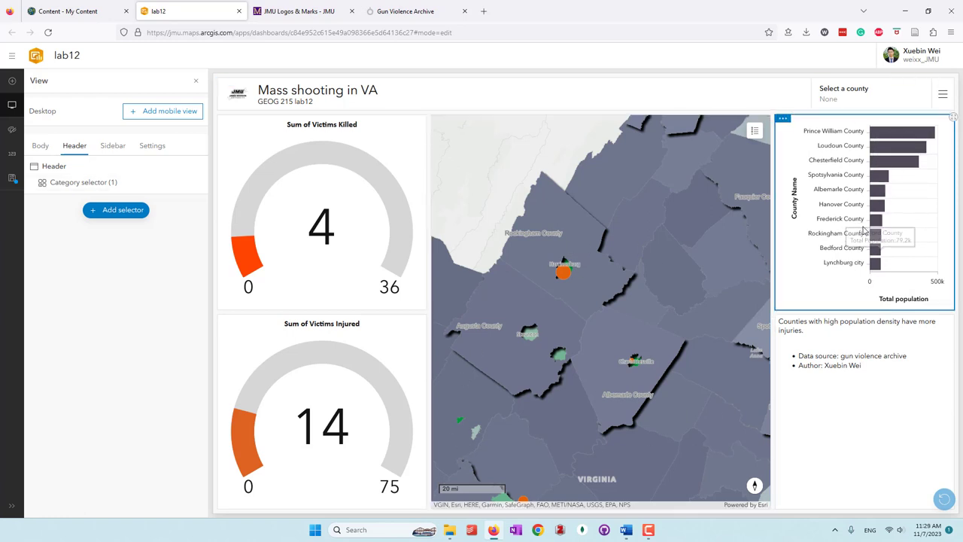
click(569, 259)
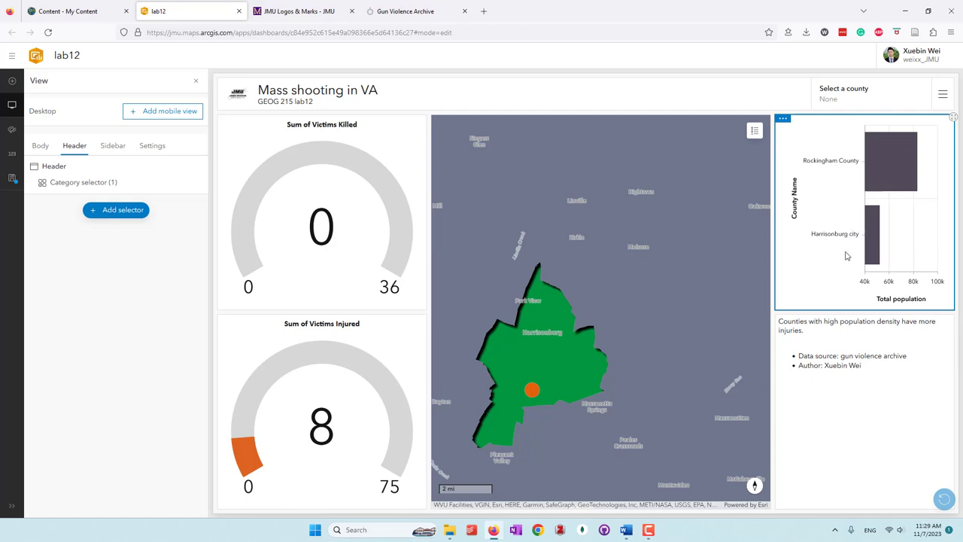
click(848, 94)
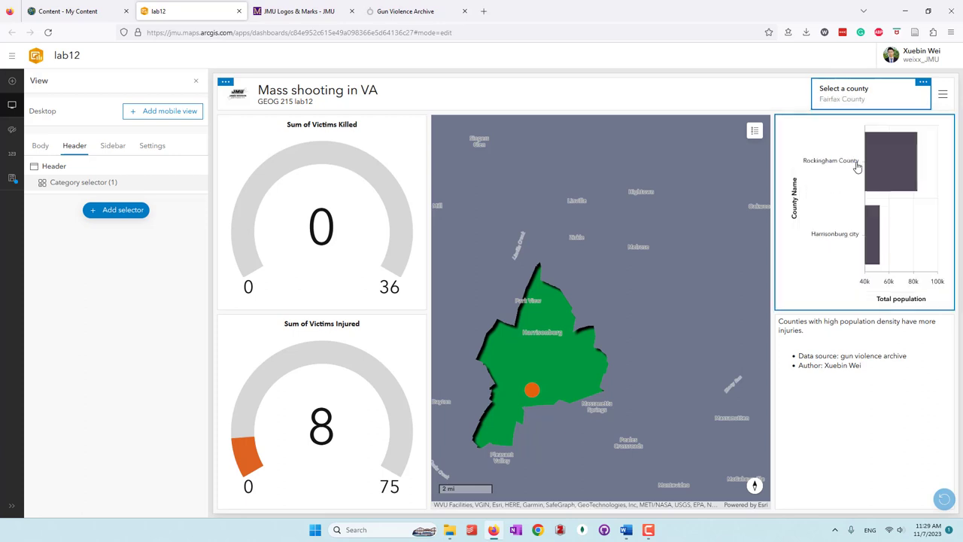
click(857, 166)
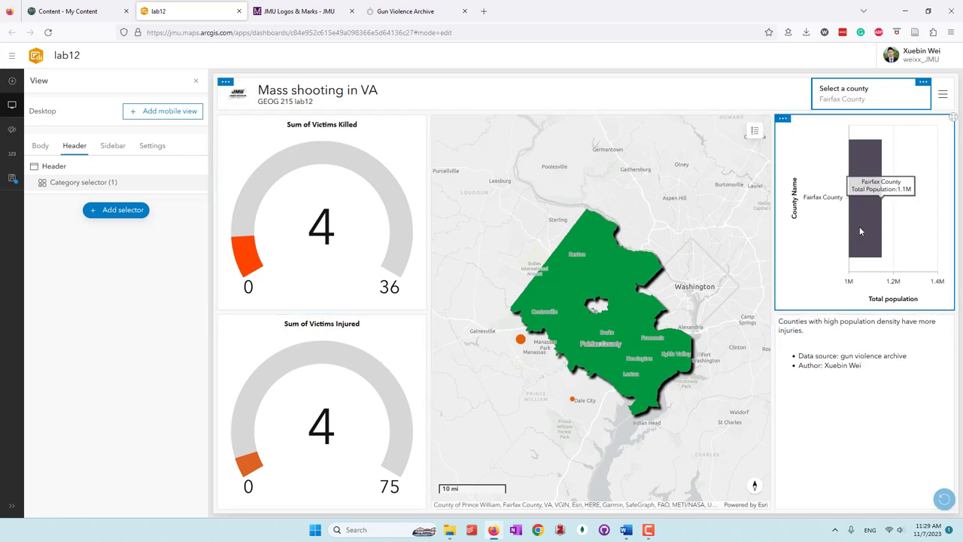
click(856, 93)
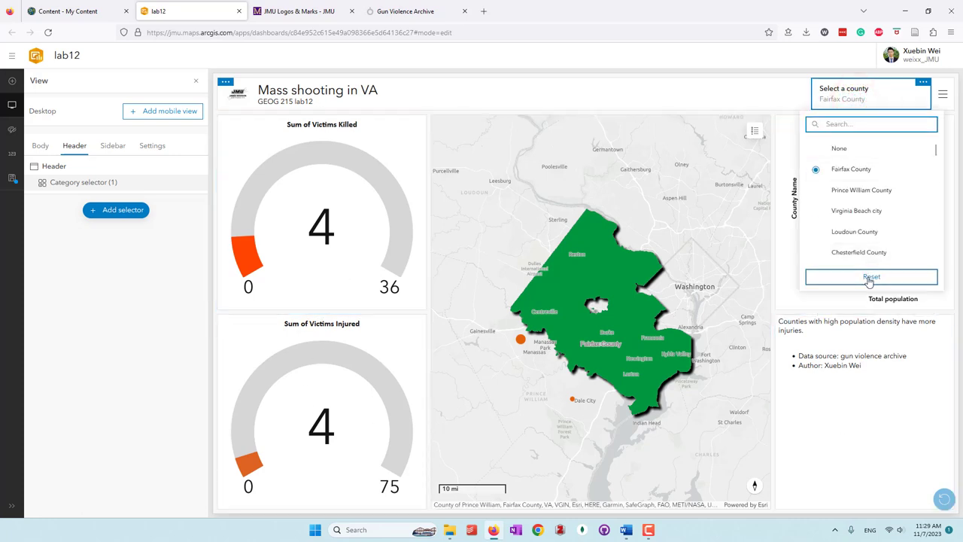
click(867, 278)
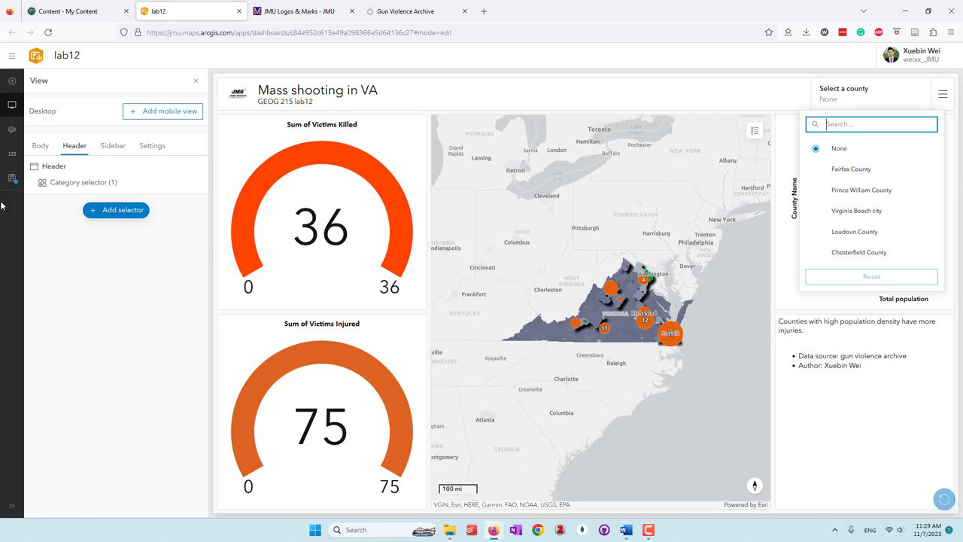
- Save the lab12 dashboard
click(11, 178)
click(43, 172)
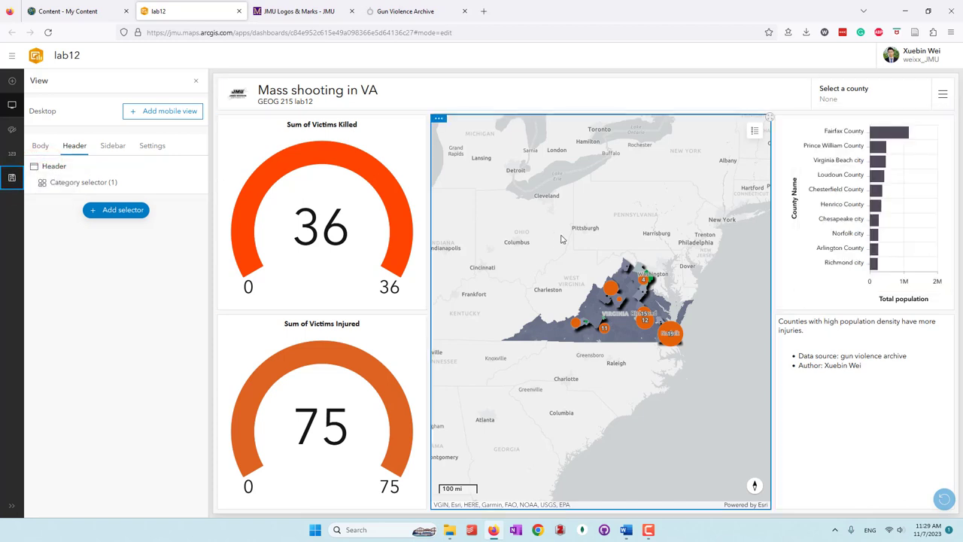
click(373, 32)
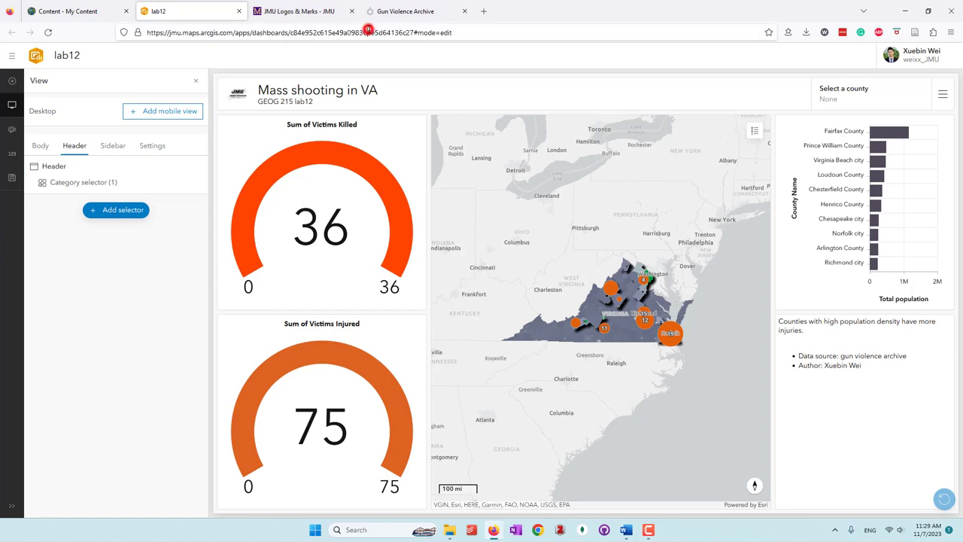
click(64, 339)
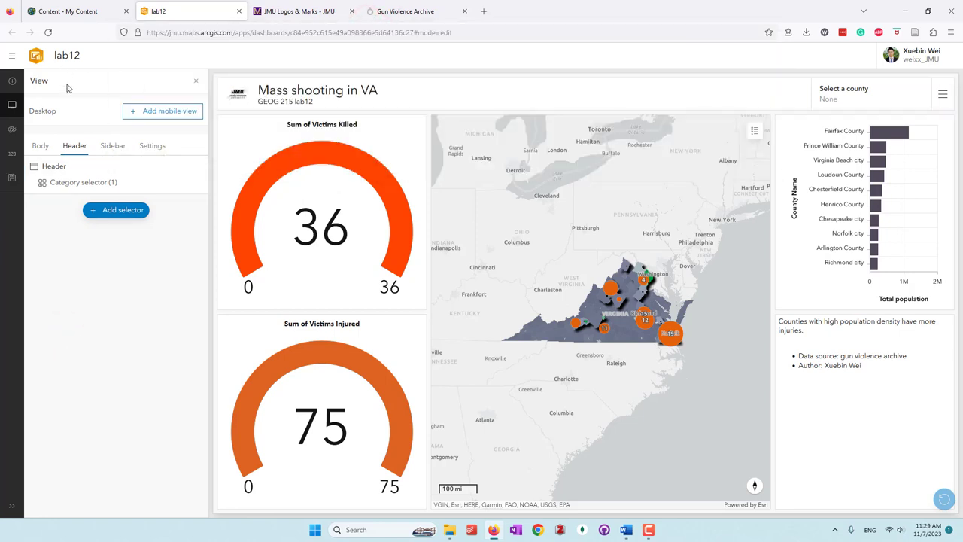
- Refresh the content list of the 2023 fall folder and share the lab12 dashboard with Everyone (public)
click(78, 12)
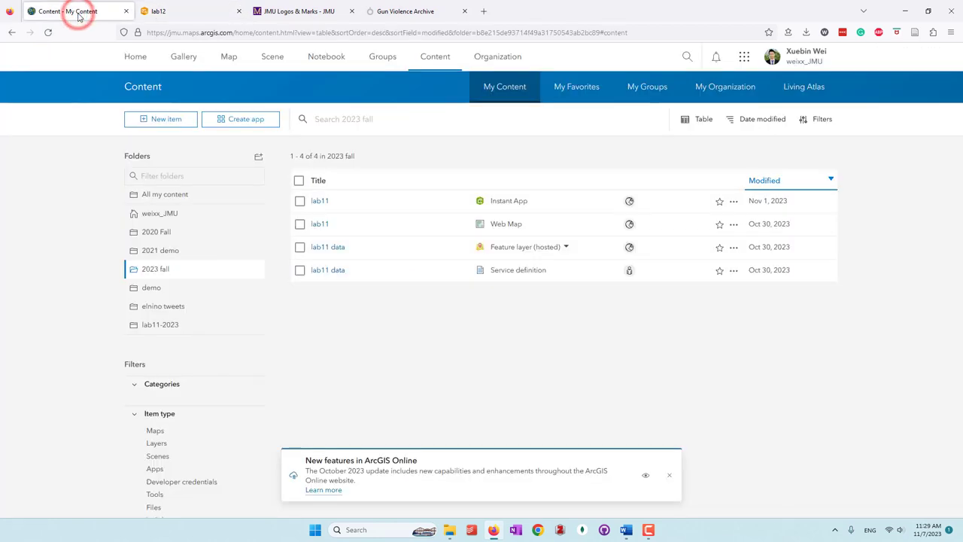
click(48, 32)
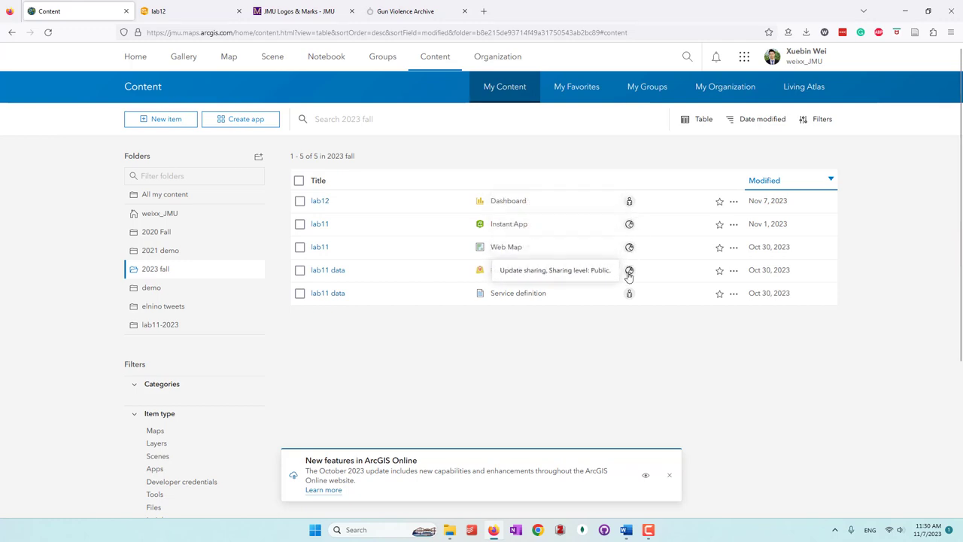
click(629, 203)
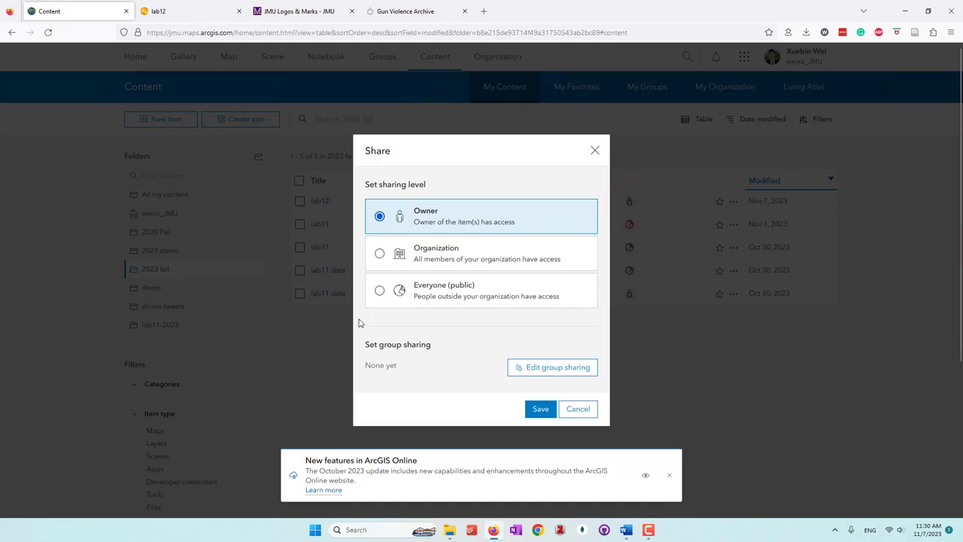
click(379, 290)
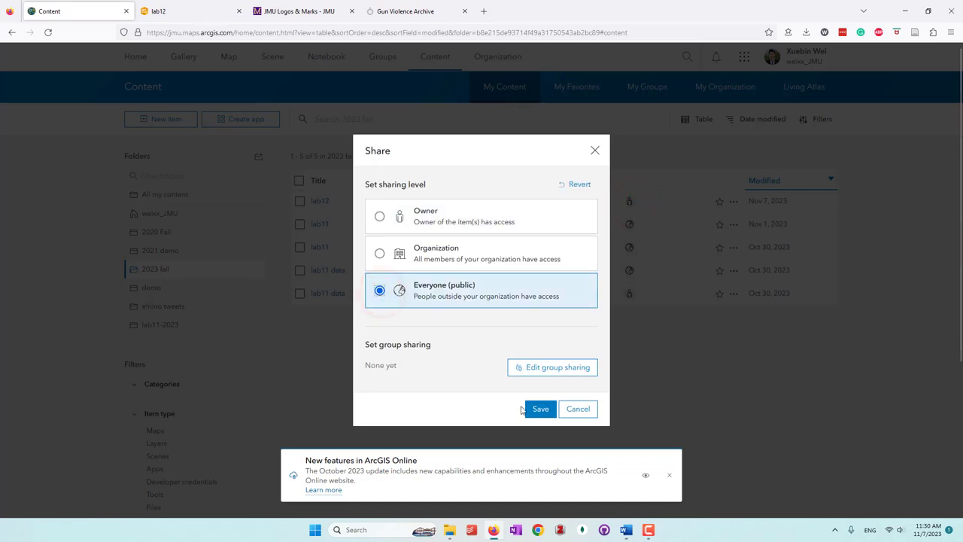
click(536, 412)
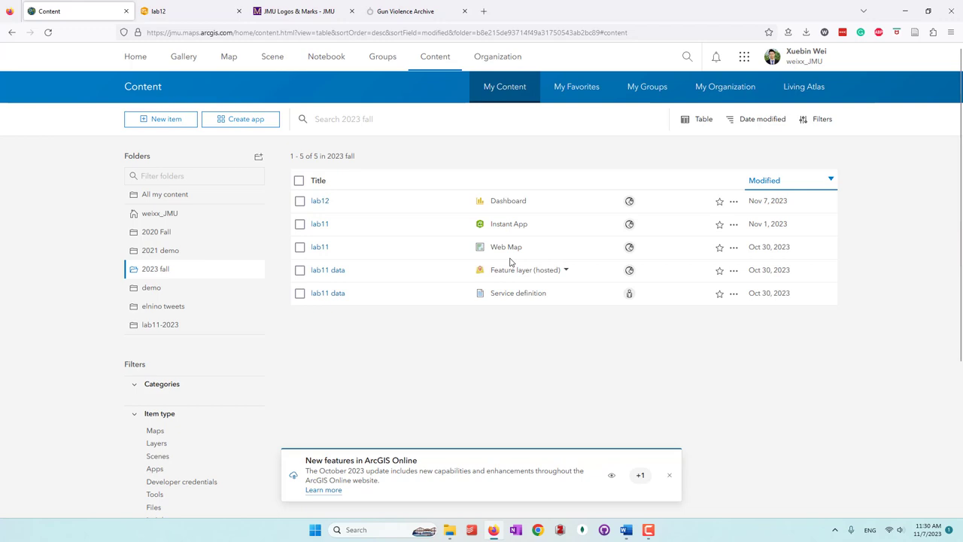
- View the lab12 dashboard from its item page and copy its web address
click(324, 200)
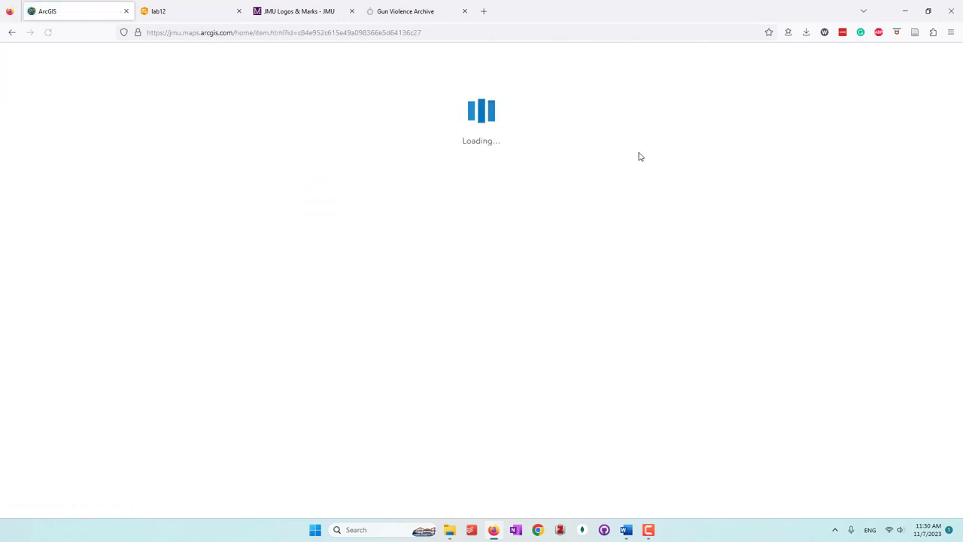
click(733, 125)
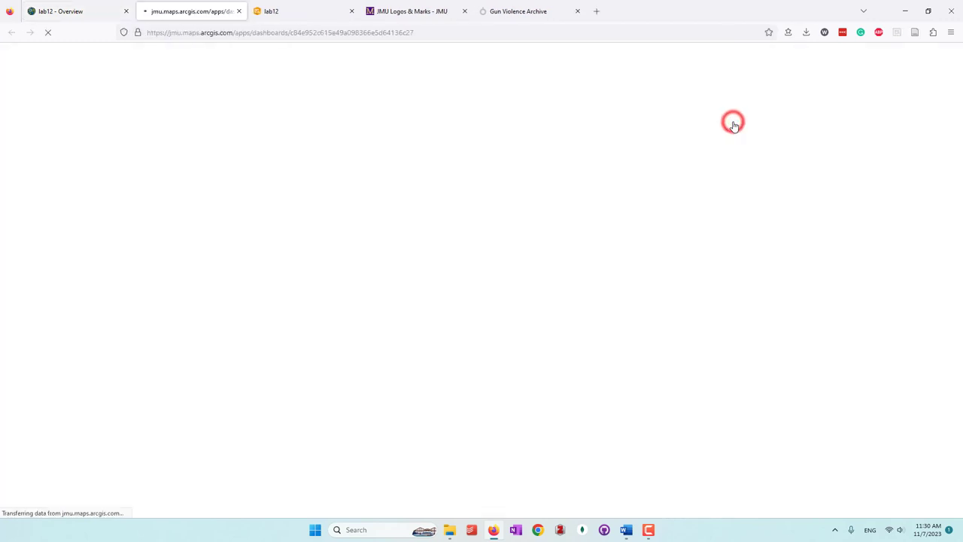
click(301, 32)
key(ctrl+c)
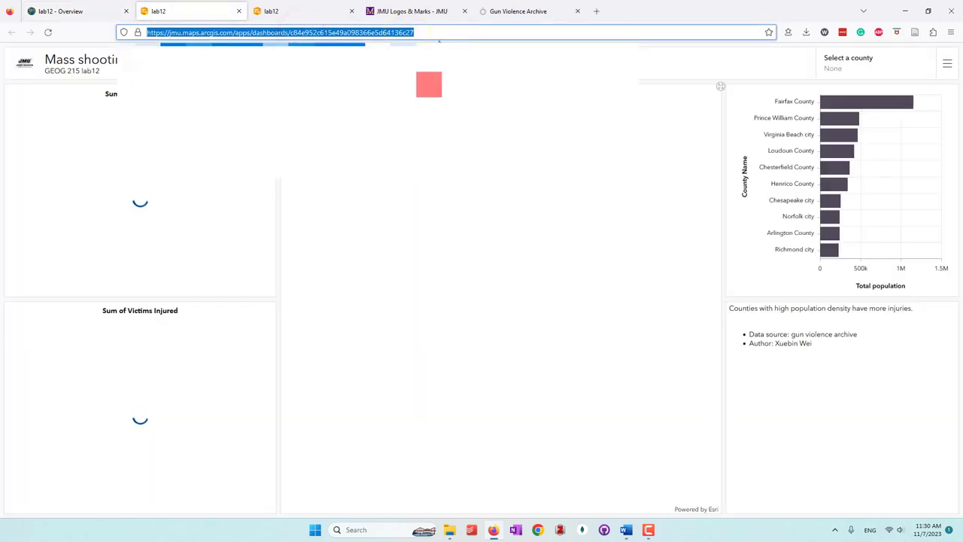
click(440, 32)
- Load the copied dashboard address in a new private browser window to check public access
click(628, 11)
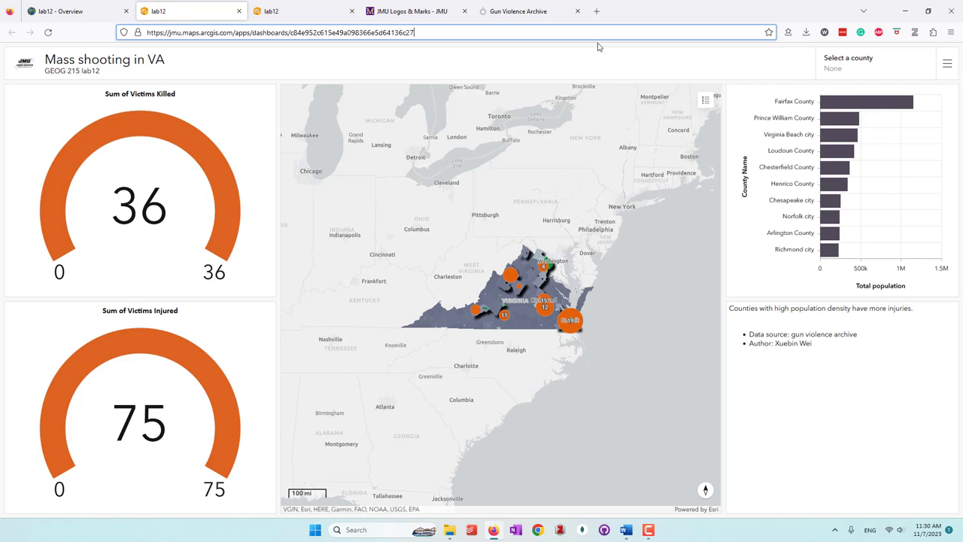
click(951, 32)
click(867, 108)
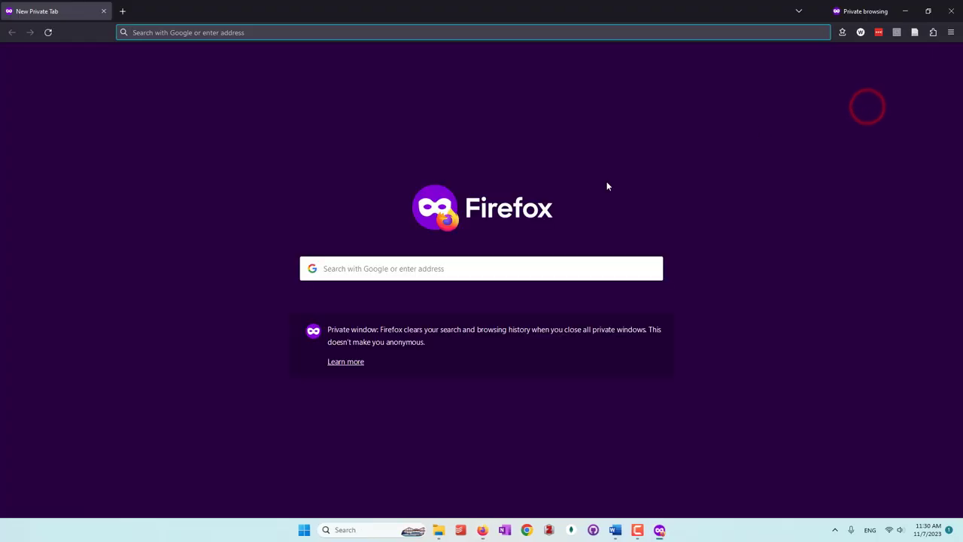
key(ctrl+v)
key(Return)
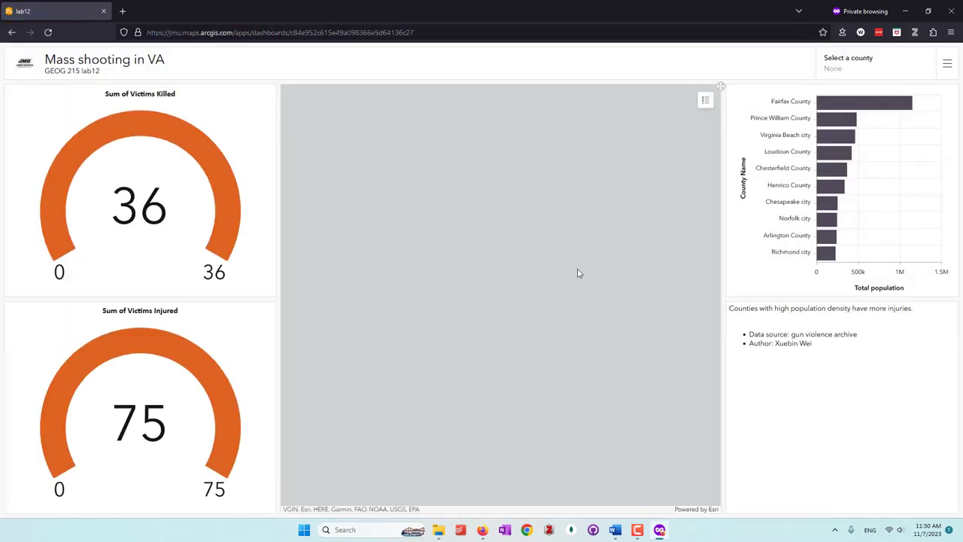
- Zoom the public dashboard's map in and out to check how the gauges and population chart respond
scroll(547, 256, up, 5)
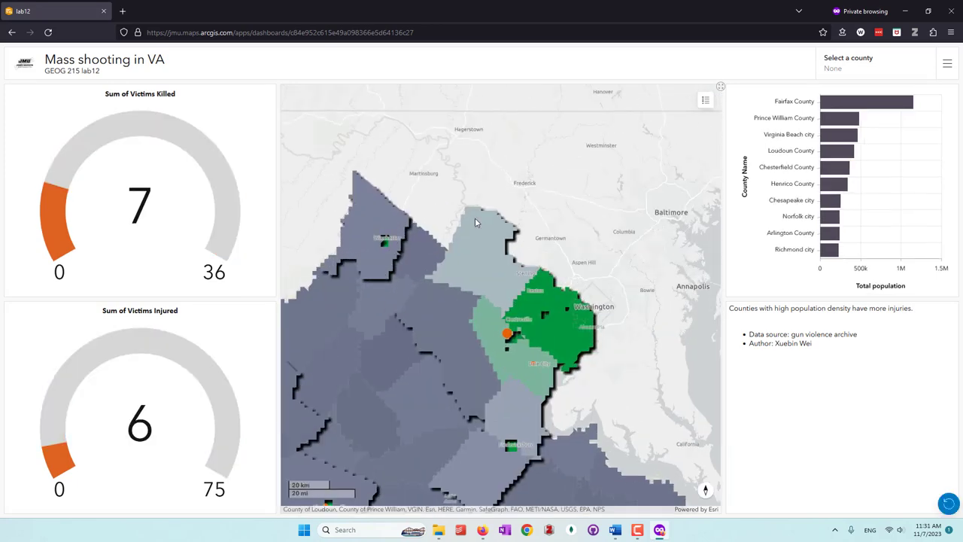
scroll(611, 248, down, 2)
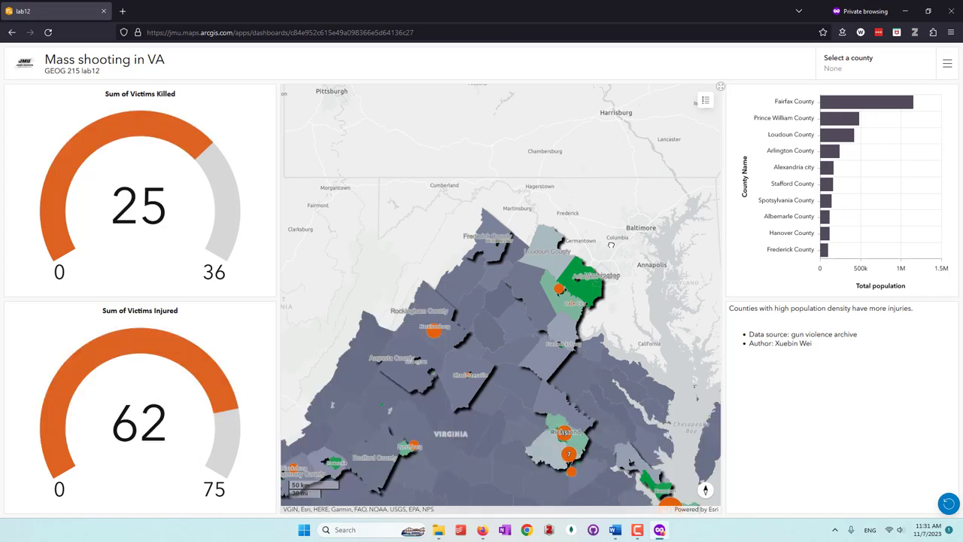
scroll(617, 237, down, 2)
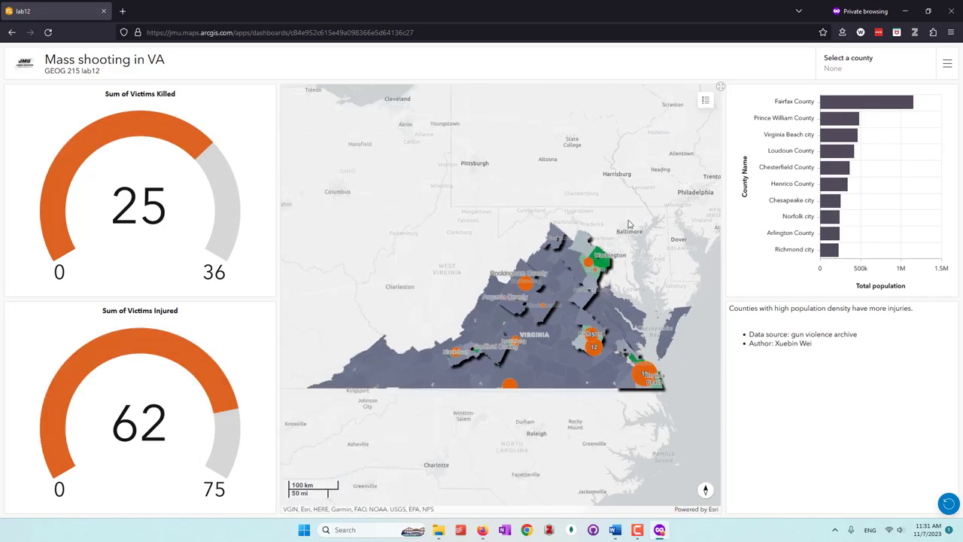